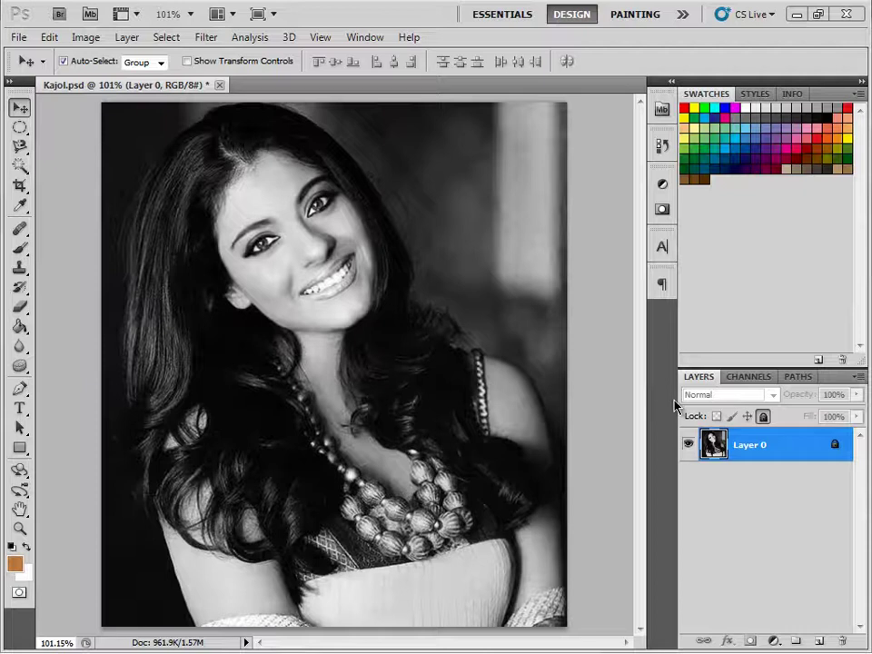
- Switch from Photoshop to the browser showing the YouTube 'Photo Retouching' tutorial
{"action": "key", "text": "alt+Tab"}
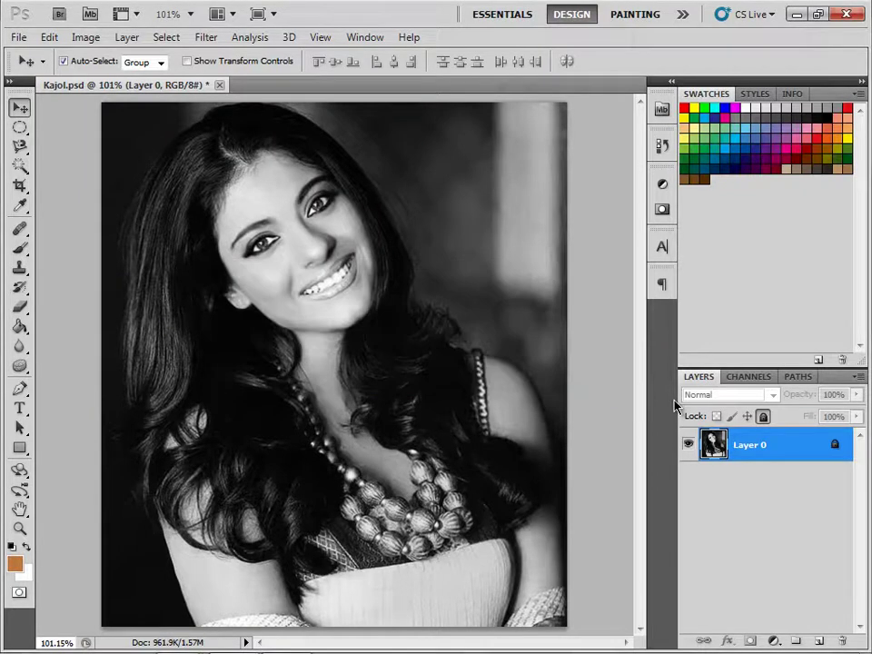
{"action": "key", "text": "alt+Tab"}
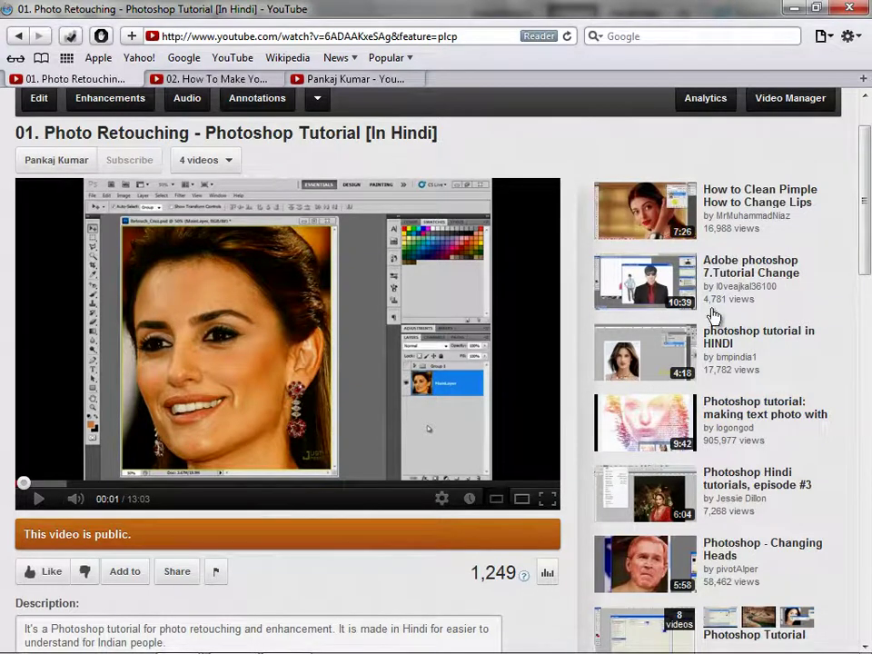
- Scroll through the tutorial page, then switch to the video about speeding up a PC
{"action": "left_click_drag", "start_coordinate": [865, 207], "coordinate": [858, 370]}
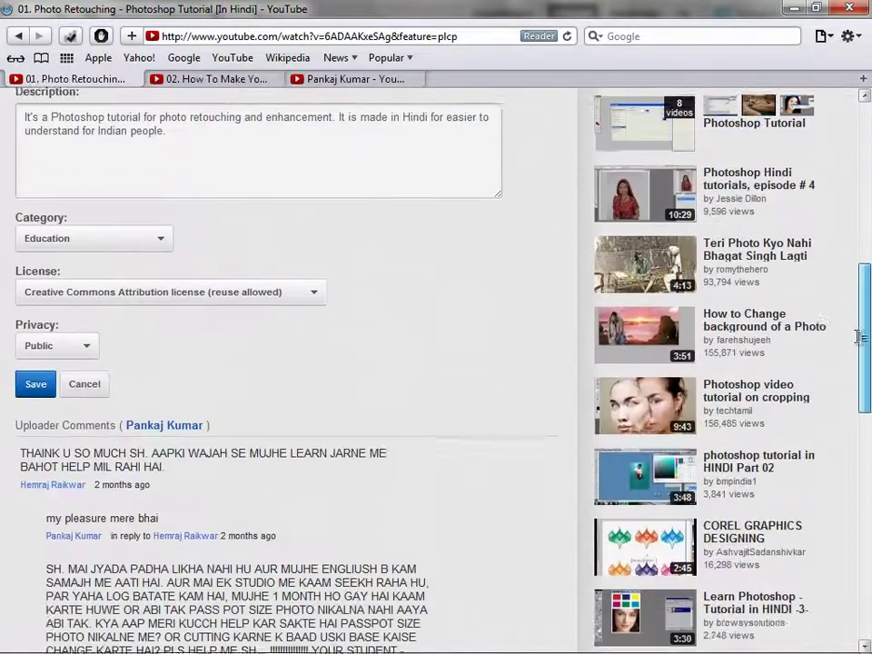
{"action": "scroll", "coordinate": [2, 420], "scroll_direction": "down", "scroll_amount": 2}
{"action": "scroll", "coordinate": [2, 420], "scroll_direction": "down", "scroll_amount": 4}
{"action": "scroll", "coordinate": [1, 419], "scroll_direction": "up", "scroll_amount": 4}
{"action": "scroll", "coordinate": [2, 420], "scroll_direction": "up", "scroll_amount": 5}
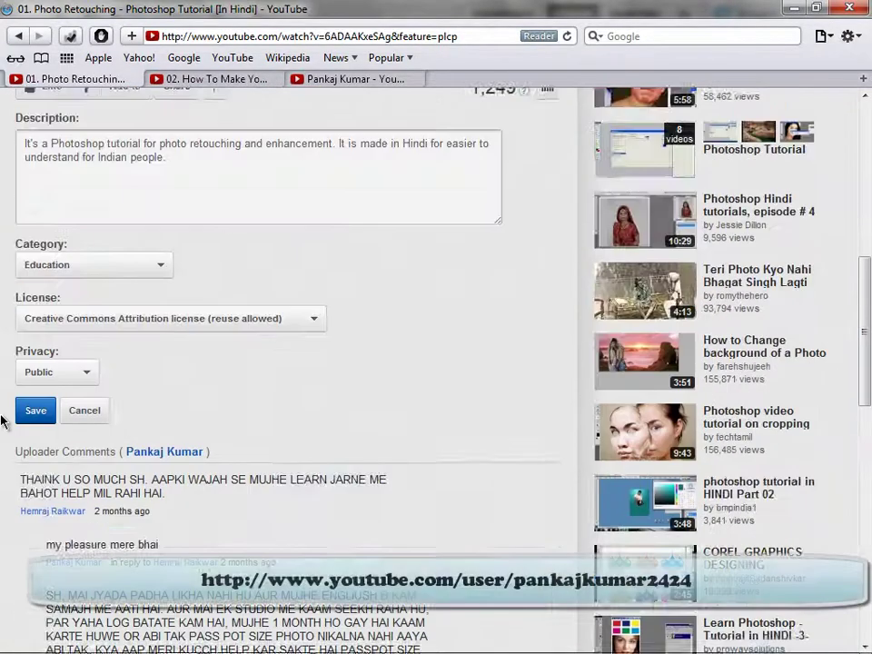
{"action": "scroll", "coordinate": [4, 418], "scroll_direction": "up", "scroll_amount": 5}
{"action": "left_click", "coordinate": [214, 79]}
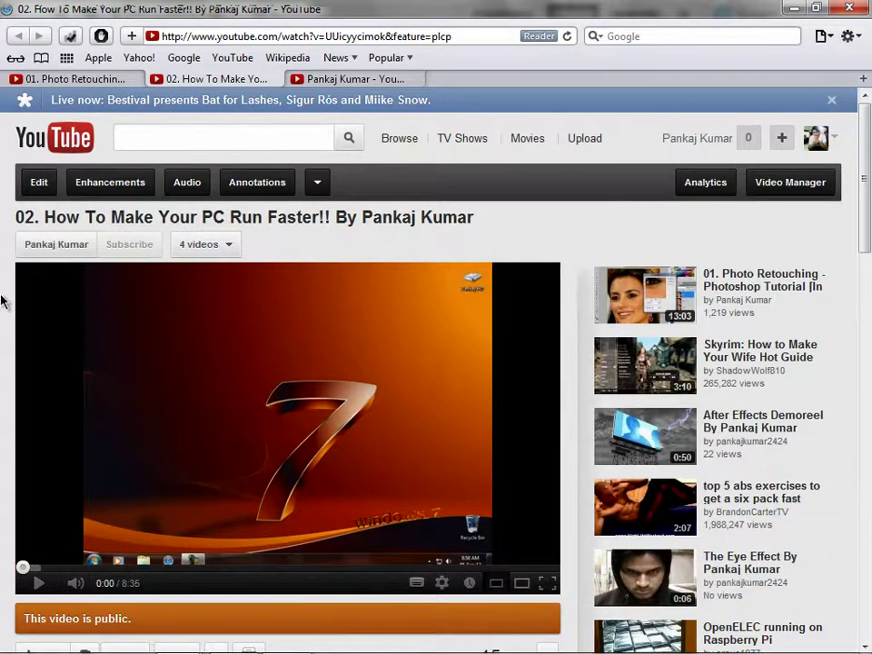
- Browse the channel's uploads page, then return to the Kajol portrait in Photoshop
{"action": "scroll", "coordinate": [2, 301], "scroll_direction": "down", "scroll_amount": 3}
{"action": "scroll", "coordinate": [2, 300], "scroll_direction": "up", "scroll_amount": 1}
{"action": "key", "text": "alt+Left"}
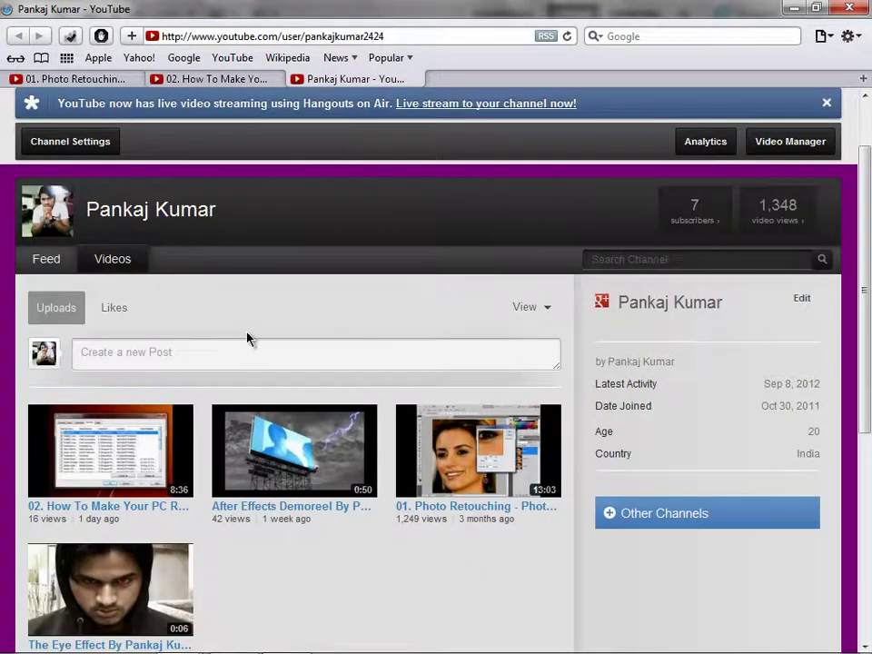
{"action": "scroll", "coordinate": [246, 338], "scroll_direction": "down", "scroll_amount": 1}
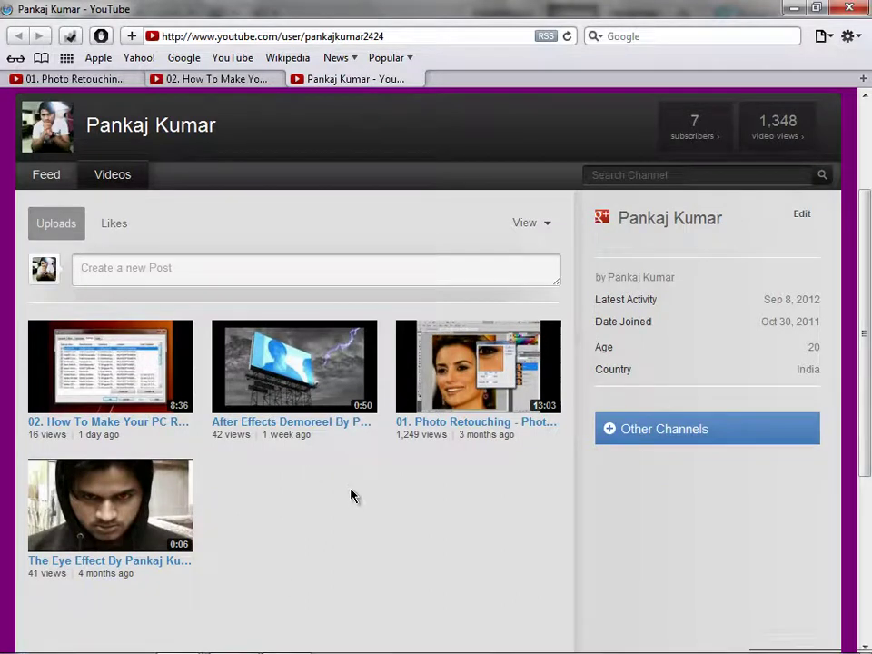
{"action": "key", "text": "alt+Tab"}
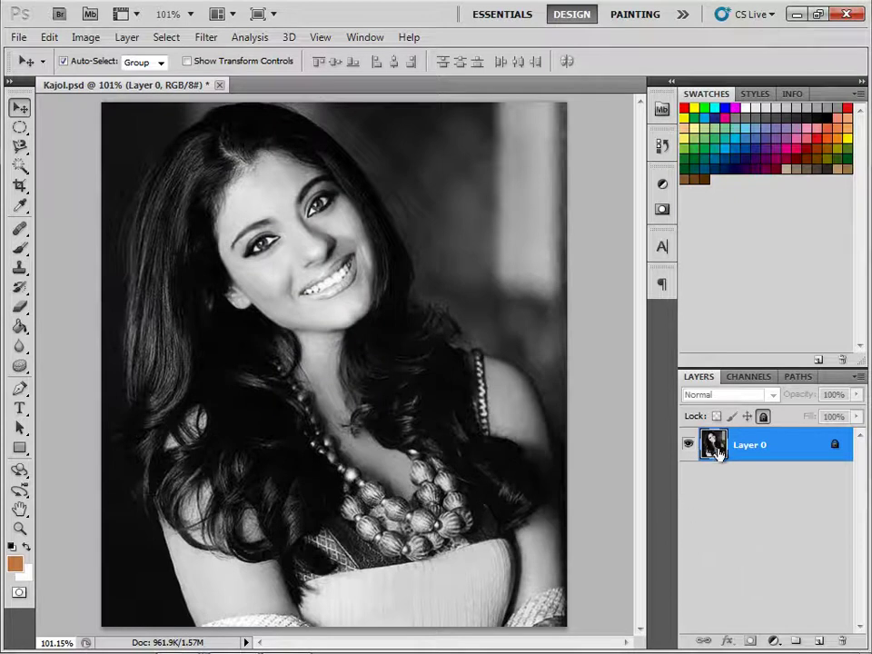
- Add an empty Layer 1 above the portrait and choose the Magnetic Lasso Tool
{"action": "left_click", "coordinate": [822, 642]}
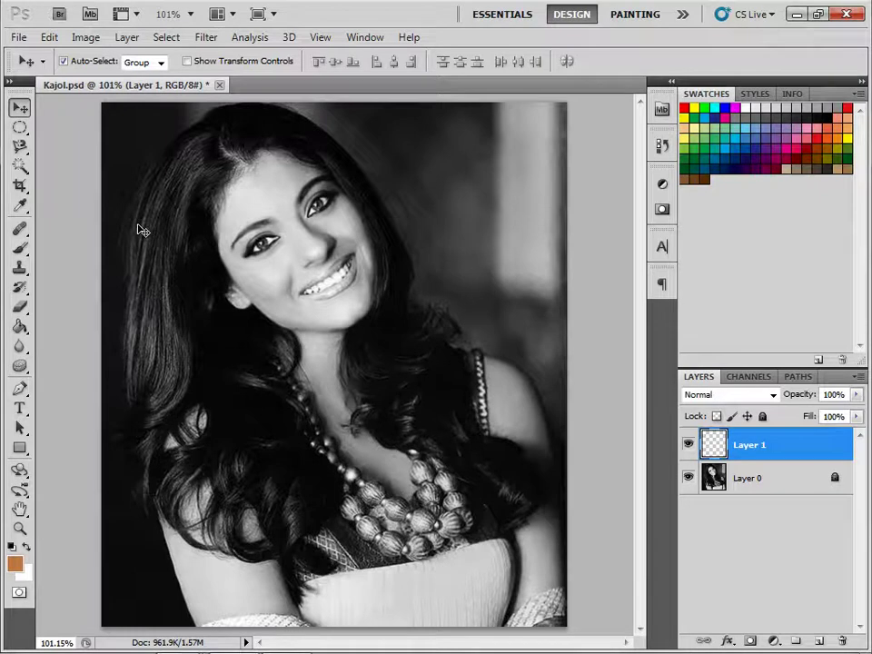
{"action": "left_click_drag", "start_coordinate": [19, 145], "coordinate": [79, 179]}
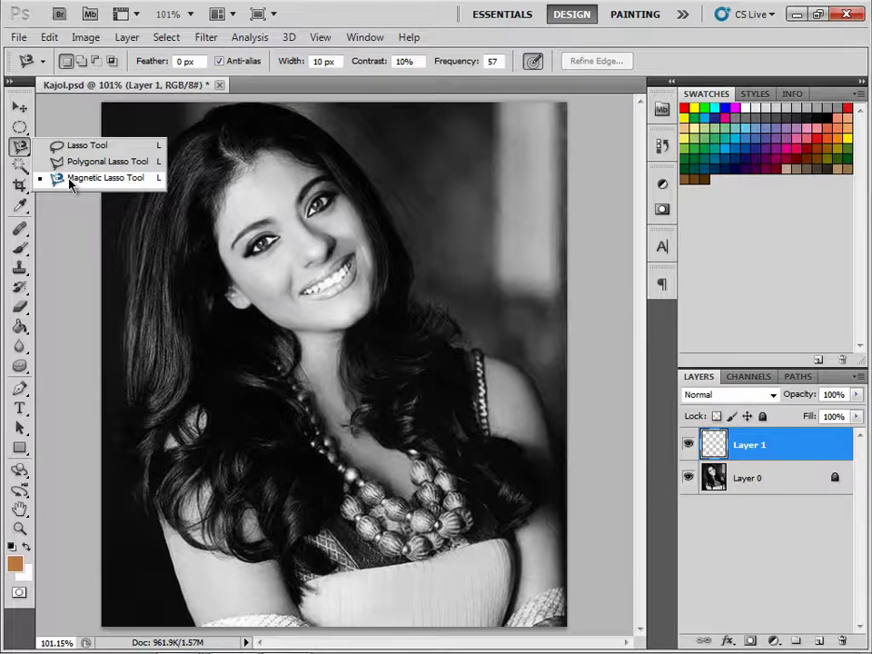
- Zoom the portrait to 200% and pan to bring the face and hairline into view
{"action": "left_click", "coordinate": [71, 180]}
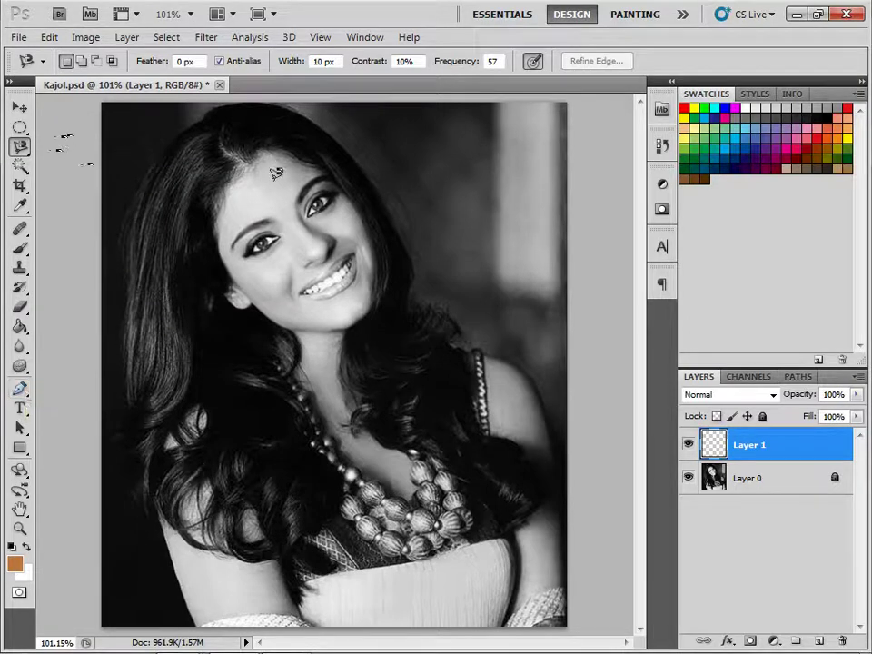
{"action": "key", "text": "ctrl+plus"}
{"action": "mouse_move", "coordinate": [301, 189]}
{"action": "left_mouse_down"}
{"action": "mouse_move", "coordinate": [295, 223]}
{"action": "mouse_move", "coordinate": [289, 203]}
{"action": "left_mouse_up"}
{"action": "mouse_move", "coordinate": [343, 380]}
{"action": "left_mouse_down"}
{"action": "mouse_move", "coordinate": [373, 492]}
{"action": "mouse_move", "coordinate": [356, 453]}
{"action": "mouse_move", "coordinate": [356, 531]}
{"action": "mouse_move", "coordinate": [399, 568]}
{"action": "left_mouse_up"}
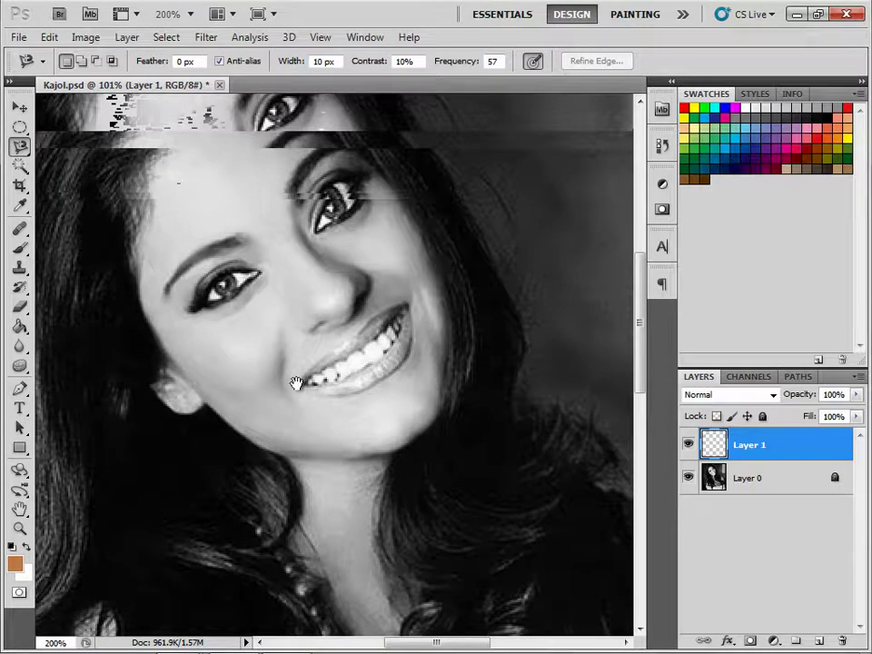
{"action": "left_click_drag", "start_coordinate": [296, 382], "coordinate": [305, 423]}
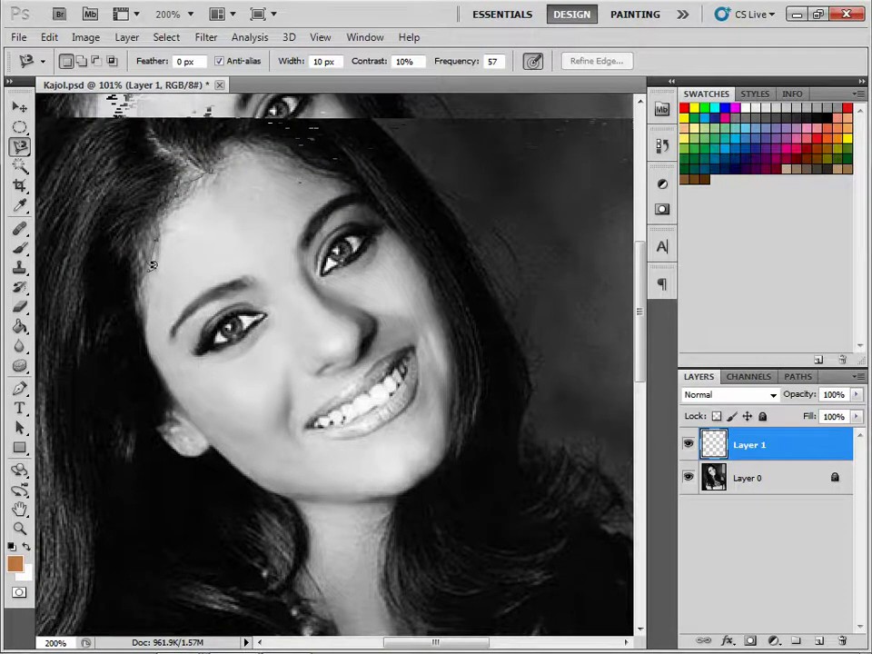
- Start the Magnetic Lasso at the left hairline and trace down the ear, neck and necklace
{"action": "left_click", "coordinate": [137, 309]}
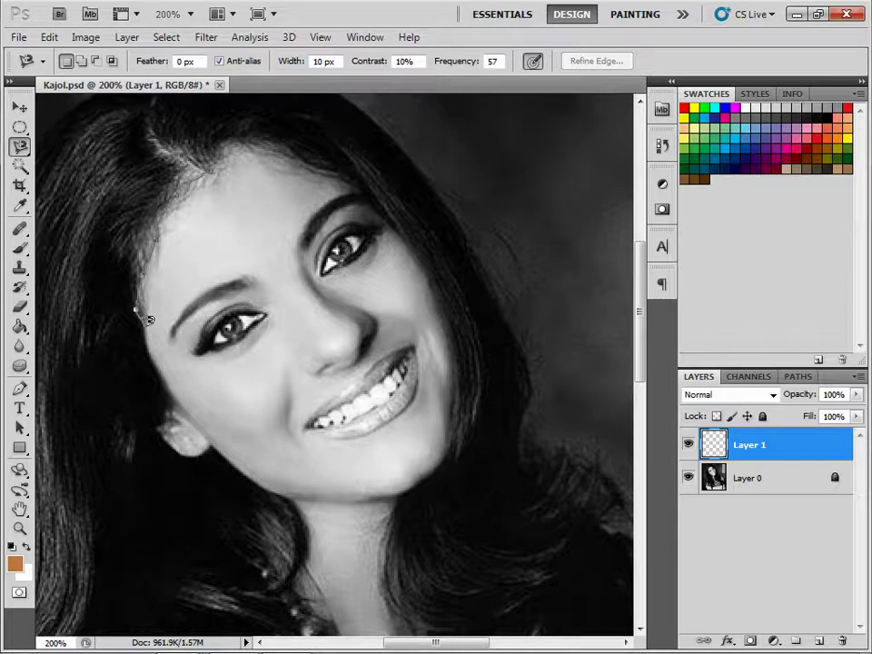
{"action": "key", "text": "Escape"}
{"action": "left_click", "coordinate": [149, 309]}
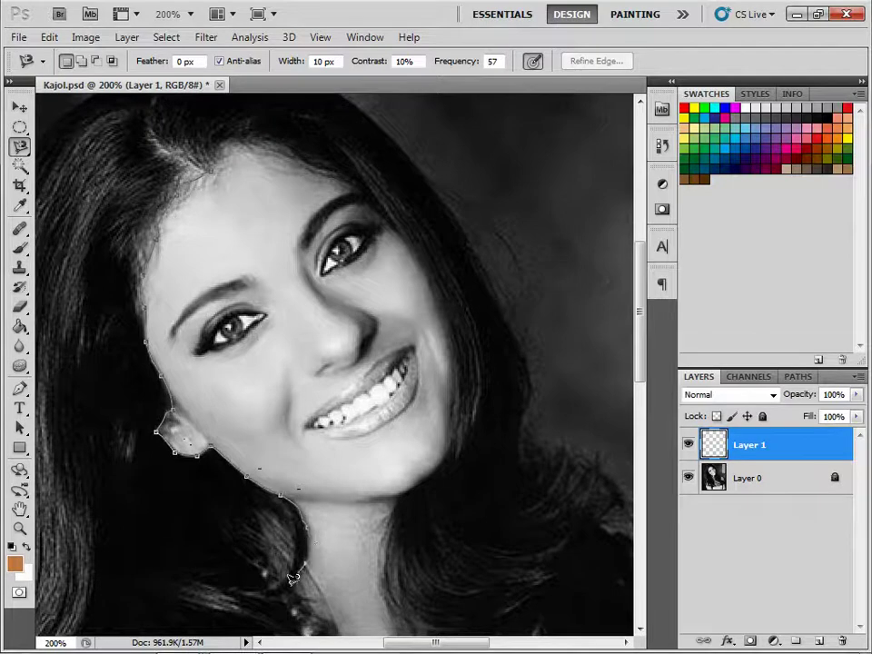
{"action": "left_click_drag", "start_coordinate": [291, 581], "coordinate": [241, 375]}
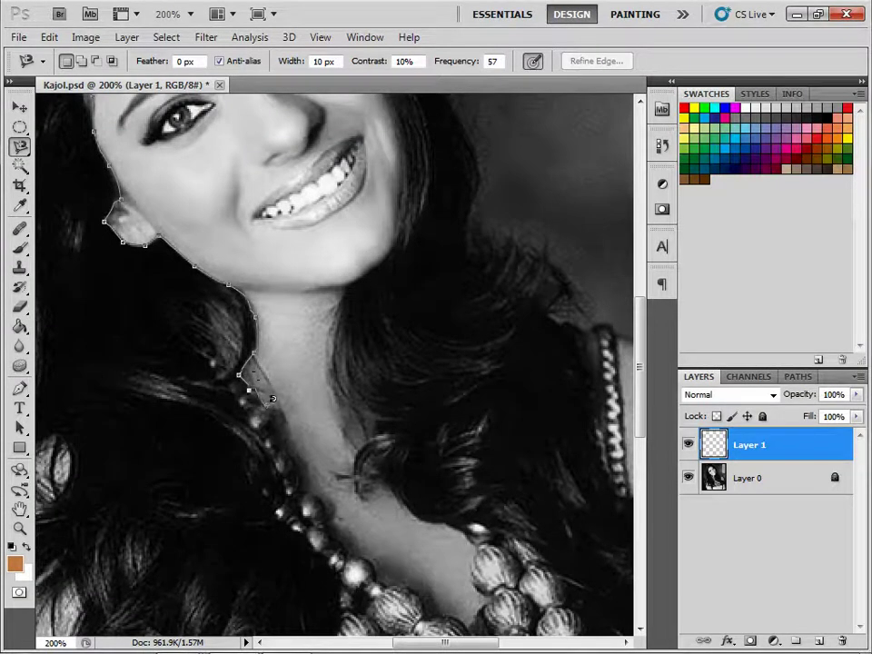
{"action": "key", "text": "Delete"}
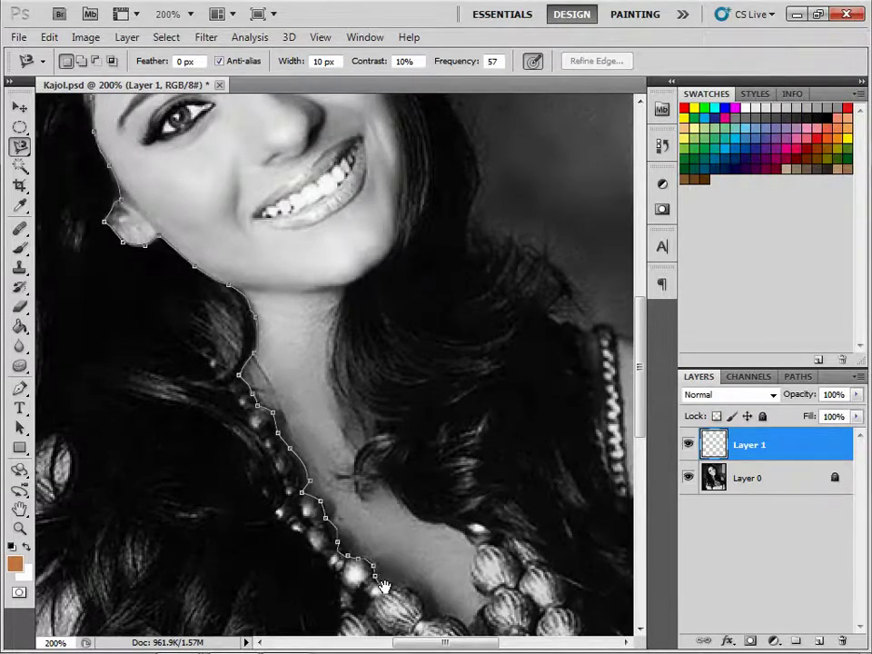
{"action": "left_click_drag", "start_coordinate": [381, 581], "coordinate": [363, 507]}
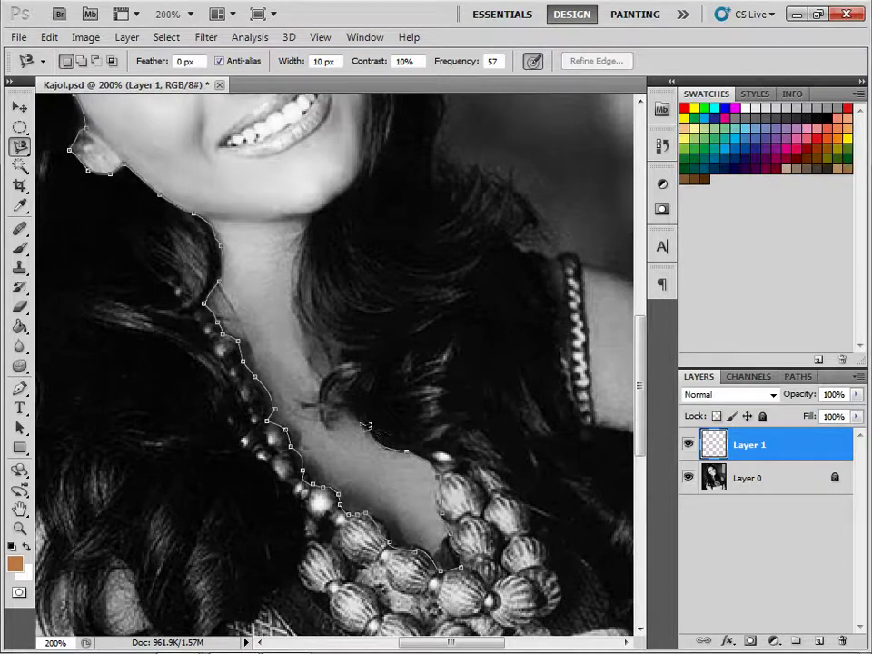
- Carry the outline from the neckline up the right side of the face and close it at the hairline
{"action": "left_click", "coordinate": [344, 401]}
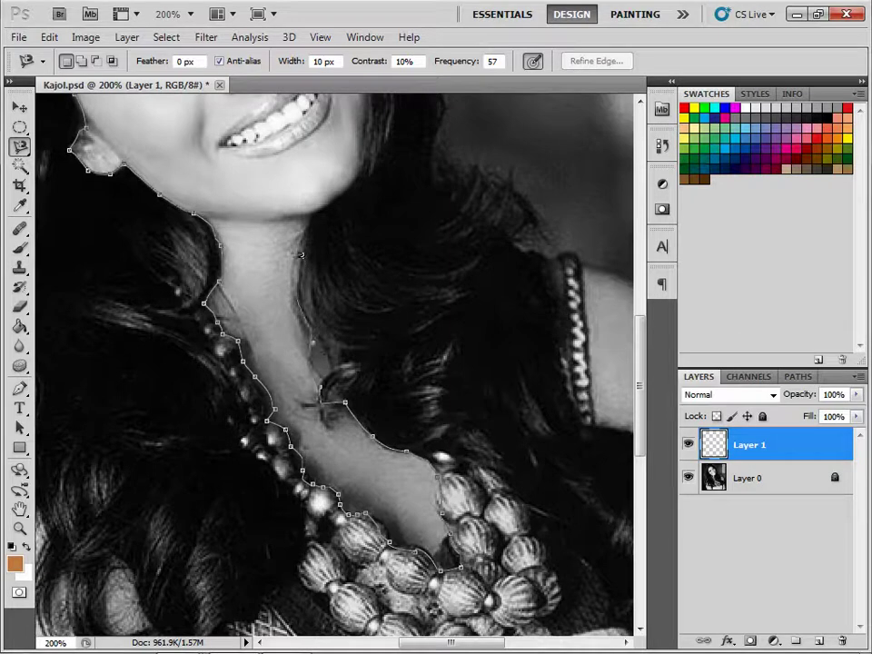
{"action": "left_click_drag", "start_coordinate": [317, 220], "coordinate": [317, 458]}
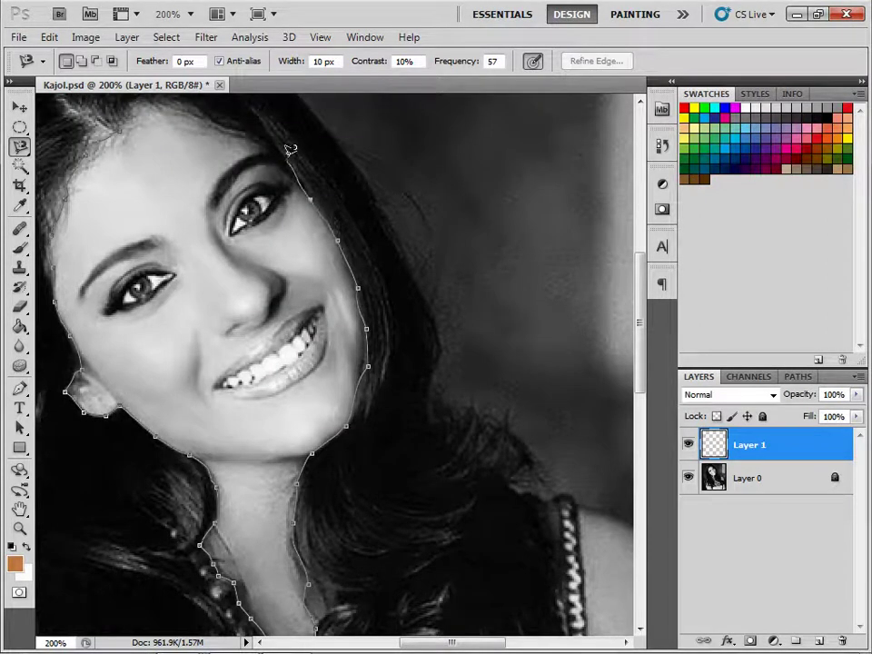
{"action": "mouse_move", "coordinate": [204, 109]}
{"action": "left_mouse_down"}
{"action": "mouse_move", "coordinate": [296, 170]}
{"action": "mouse_move", "coordinate": [348, 188]}
{"action": "left_mouse_up"}
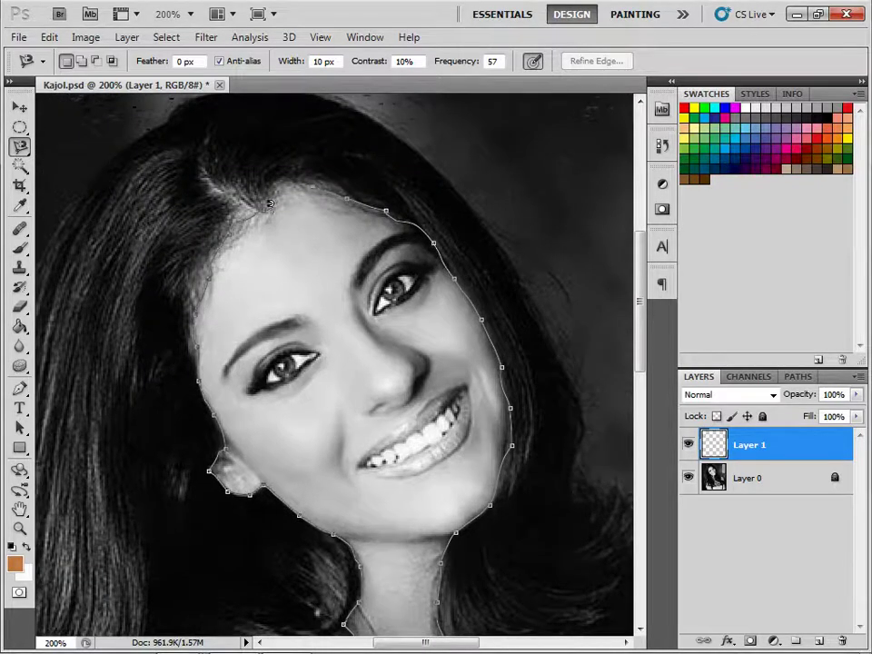
{"action": "left_click", "coordinate": [269, 204]}
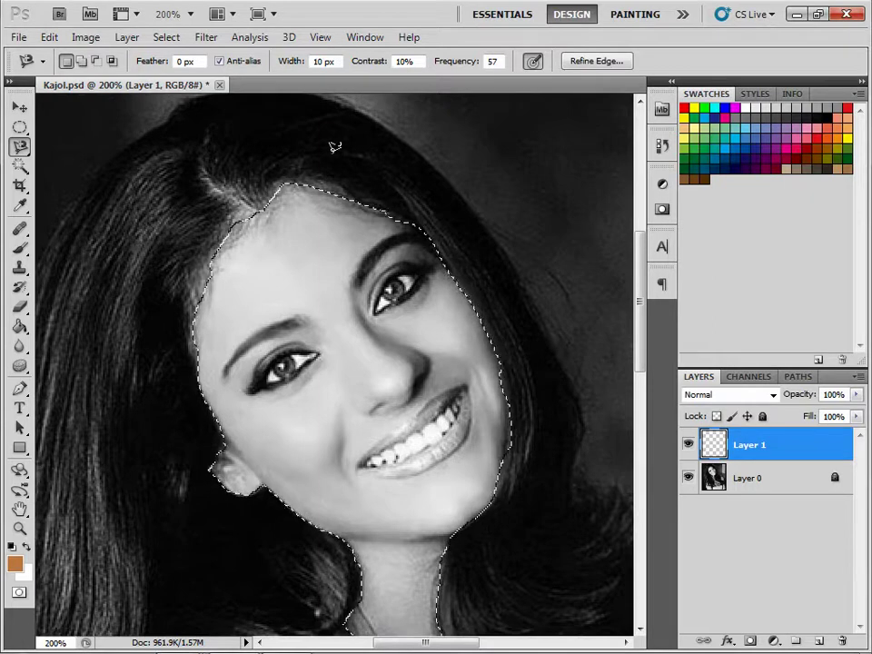
- Apply a 3 pixel Feather Radius to the face-and-neck selection
{"action": "left_click", "coordinate": [161, 38]}
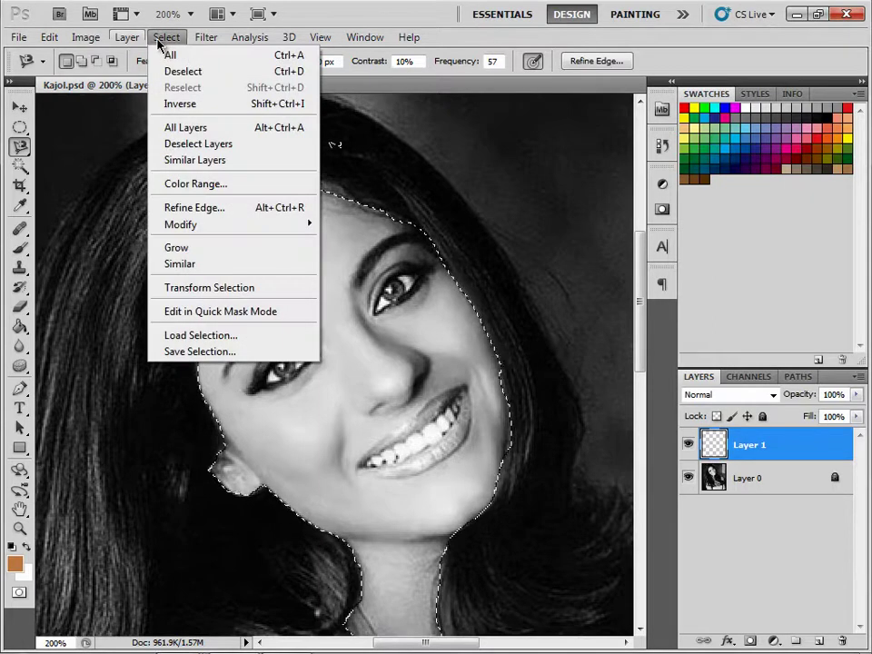
{"action": "mouse_move", "coordinate": [181, 223]}
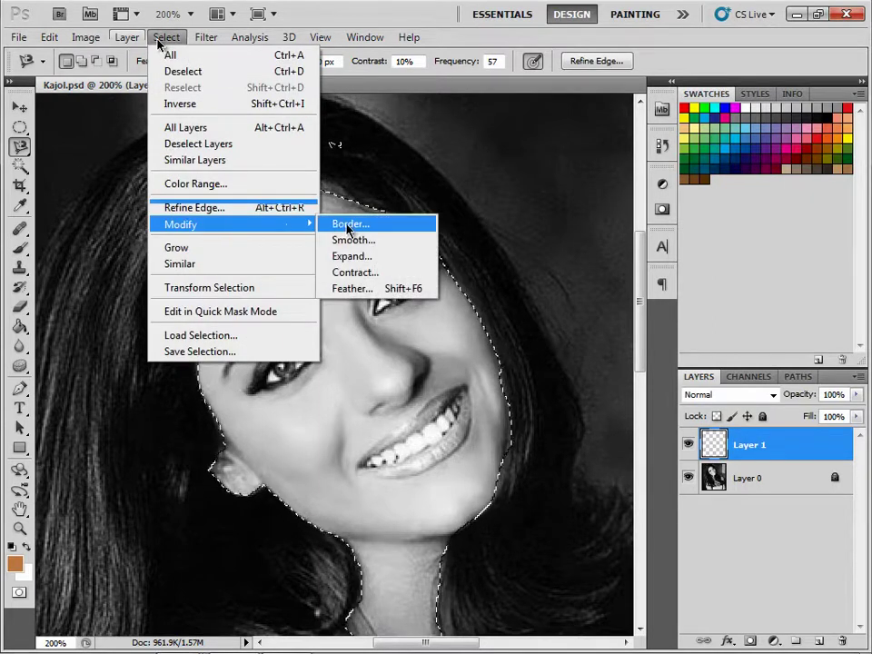
{"action": "left_click", "coordinate": [361, 288]}
{"action": "type", "text": "2"}
{"action": "type", "text": "3"}
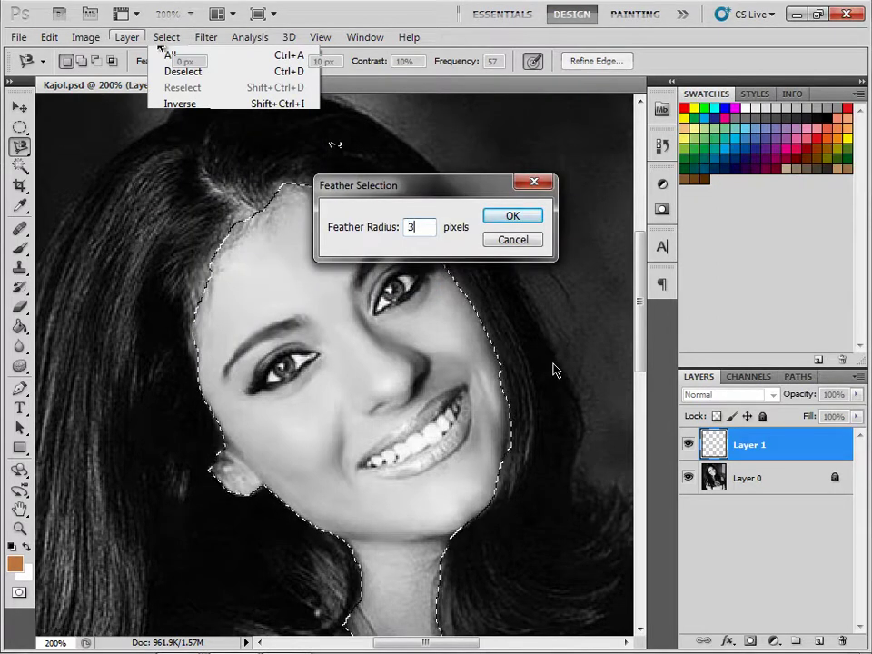
{"action": "key", "text": "Return"}
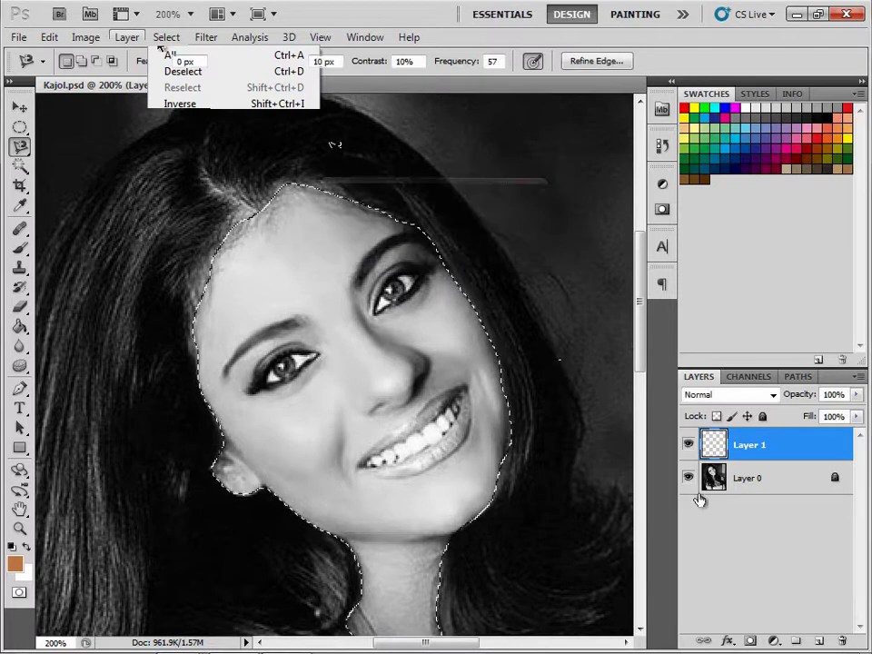
{"action": "left_click_drag", "start_coordinate": [437, 322], "coordinate": [343, 197]}
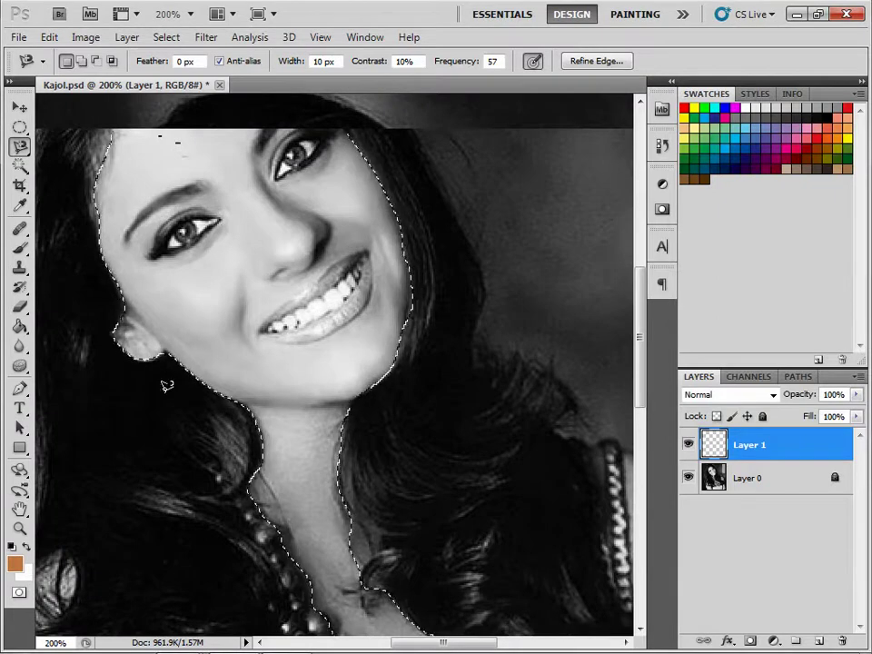
- Try a light peach foreground colour, cancel it, and float Kajol.psd in its own window
{"action": "left_click", "coordinate": [14, 563]}
{"action": "left_click_drag", "start_coordinate": [257, 286], "coordinate": [249, 100]}
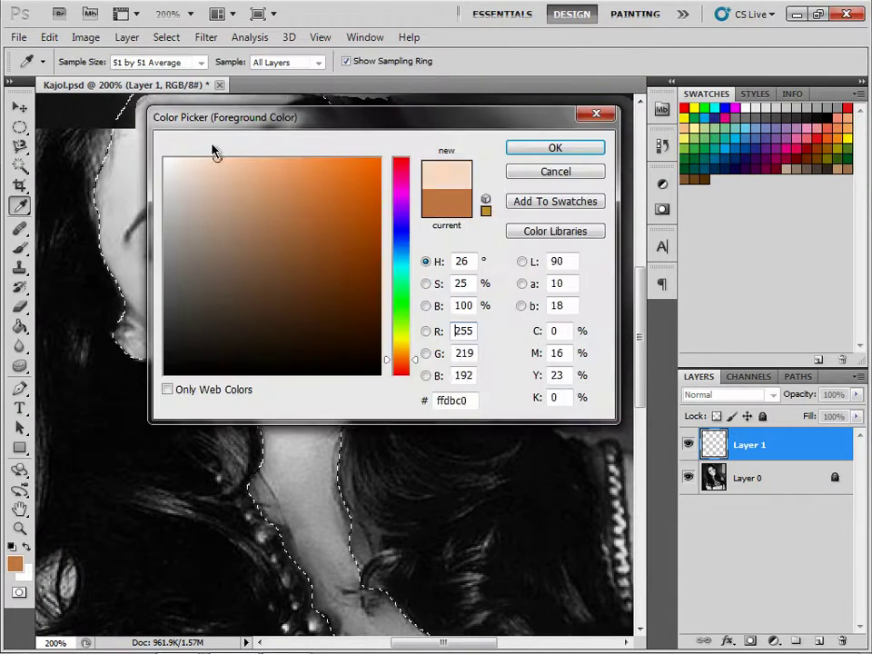
{"action": "left_click", "coordinate": [544, 172]}
{"action": "left_click_drag", "start_coordinate": [184, 86], "coordinate": [136, 78]}
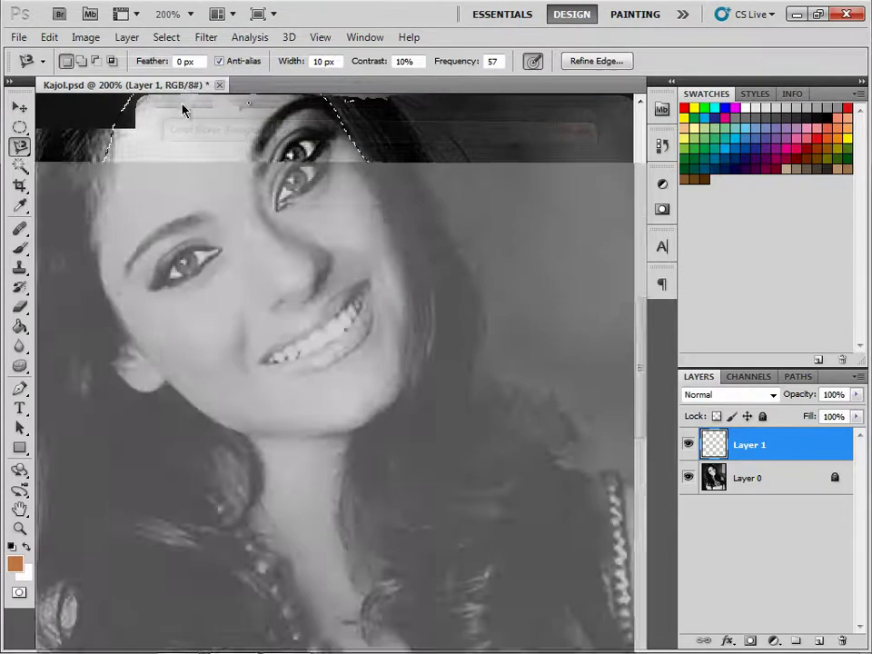
- Open penelope-cruz.jpg and float it in its own window beside the portrait
{"action": "left_click", "coordinate": [20, 38]}
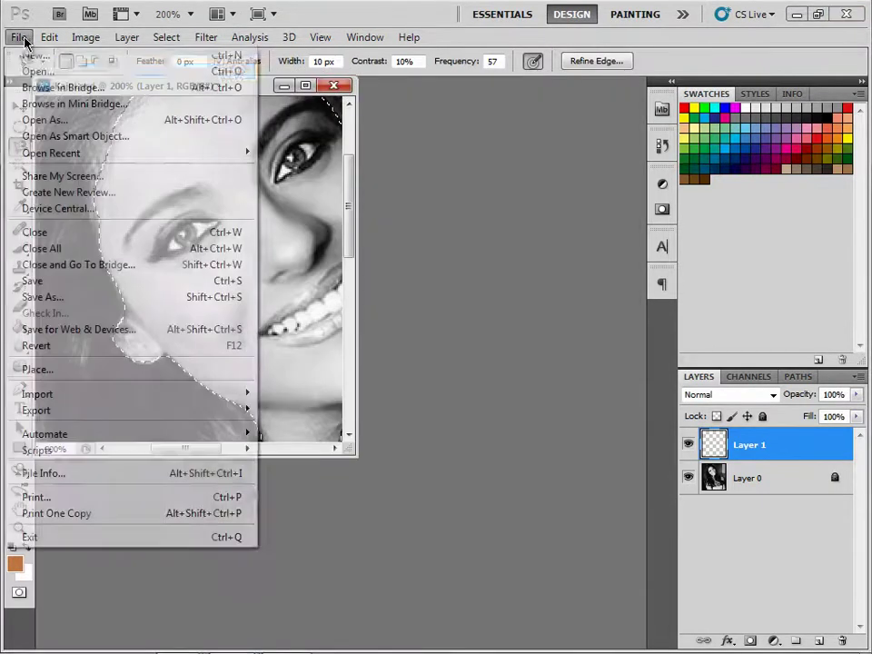
{"action": "left_click", "coordinate": [36, 70]}
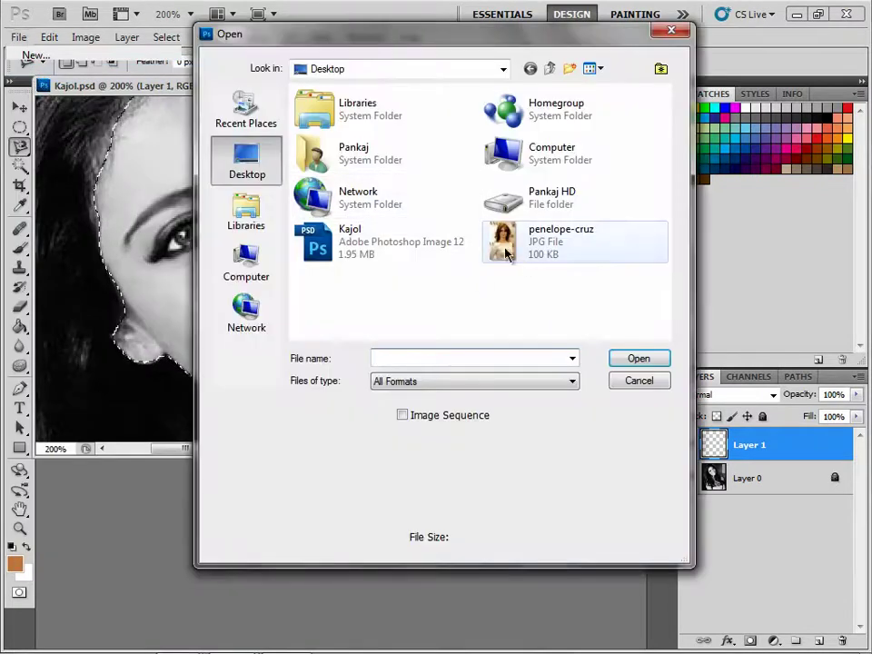
{"action": "left_click", "coordinate": [545, 241]}
{"action": "left_click", "coordinate": [634, 356]}
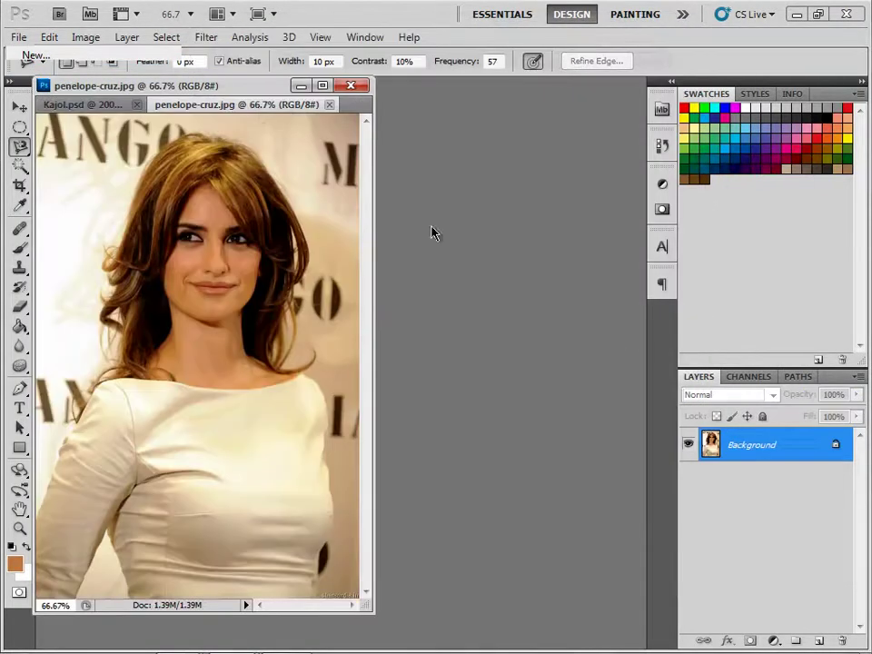
{"action": "left_click_drag", "start_coordinate": [238, 104], "coordinate": [482, 153]}
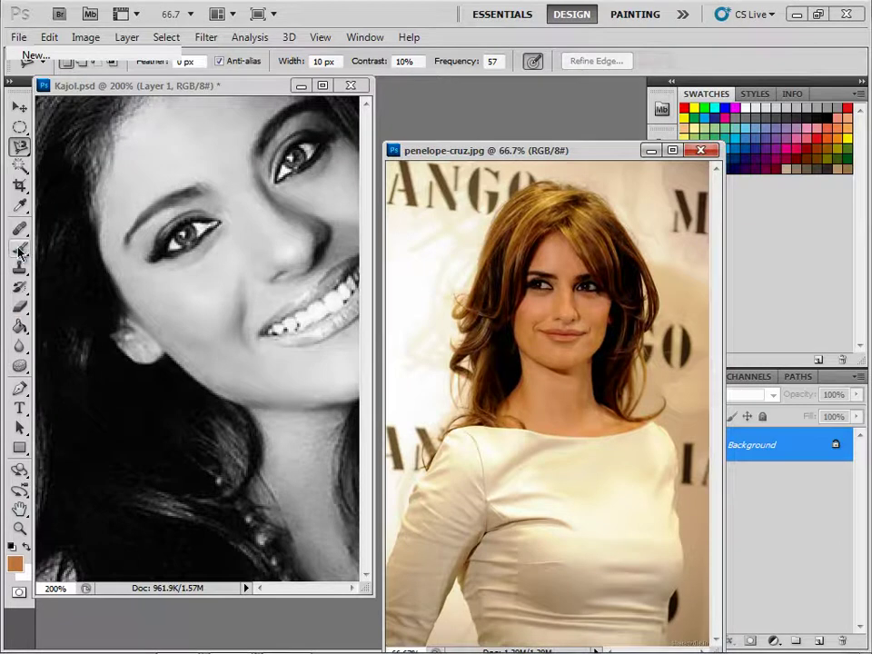
- Sample the skin tone from Penelope's chin with a 5 by 5 Average Eyedropper
{"action": "left_click", "coordinate": [20, 205]}
{"action": "left_click", "coordinate": [86, 201]}
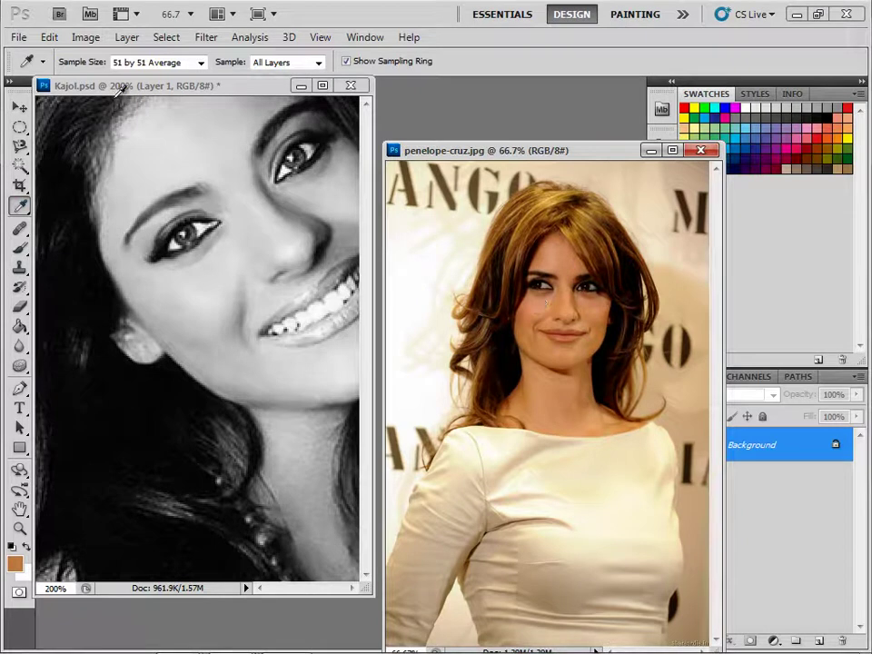
{"action": "left_click", "coordinate": [155, 62]}
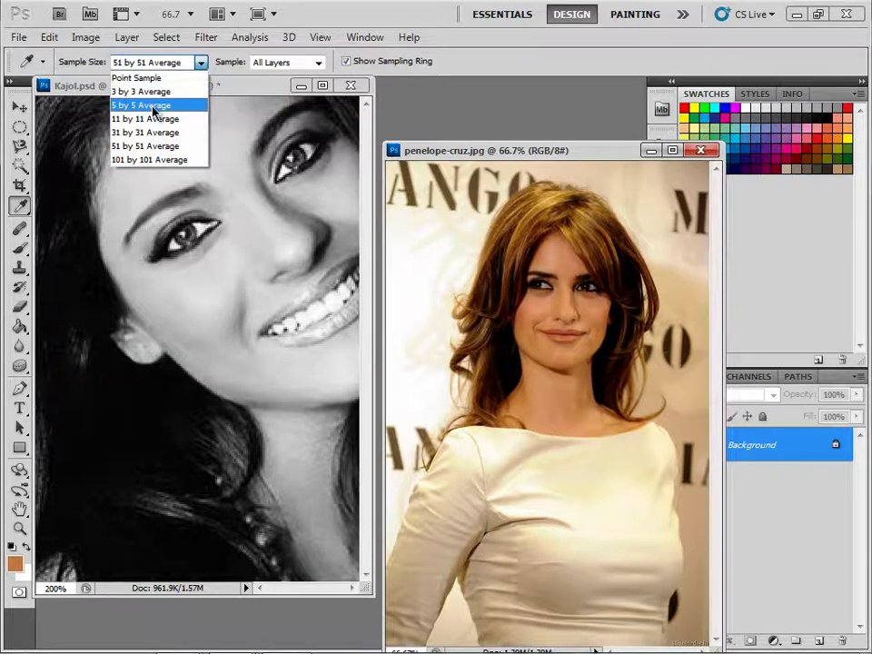
{"action": "left_click", "coordinate": [152, 108]}
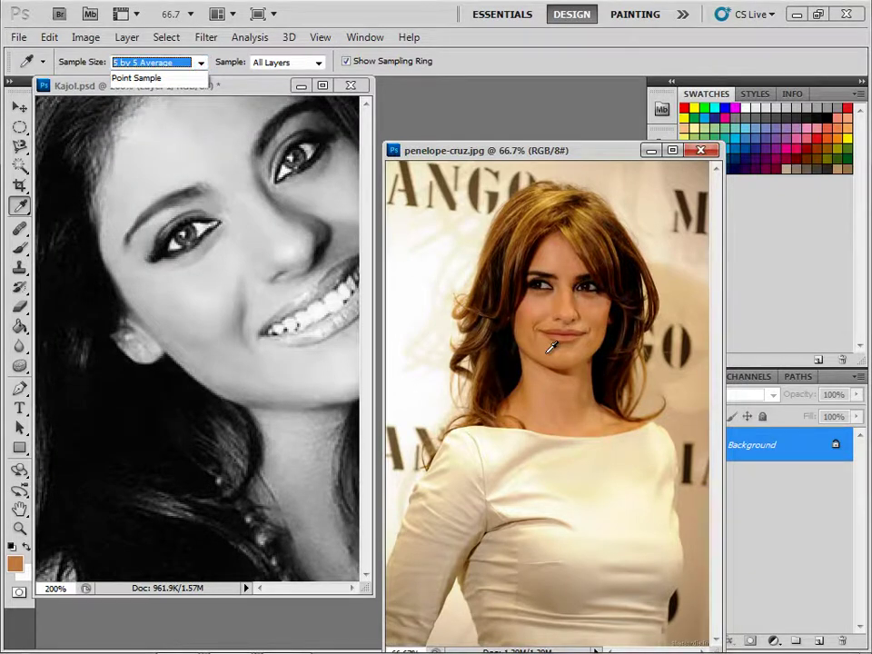
{"action": "left_click", "coordinate": [551, 348]}
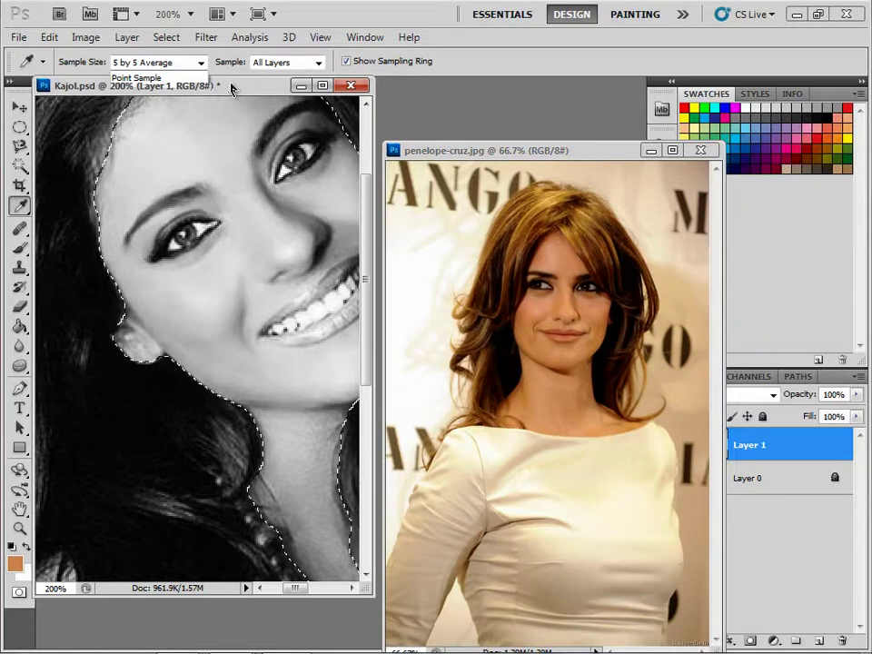
- Bring the portrait forward at 100% and Paint Bucket-fill the face-and-neck selection
{"action": "left_click_drag", "start_coordinate": [214, 89], "coordinate": [348, 90]}
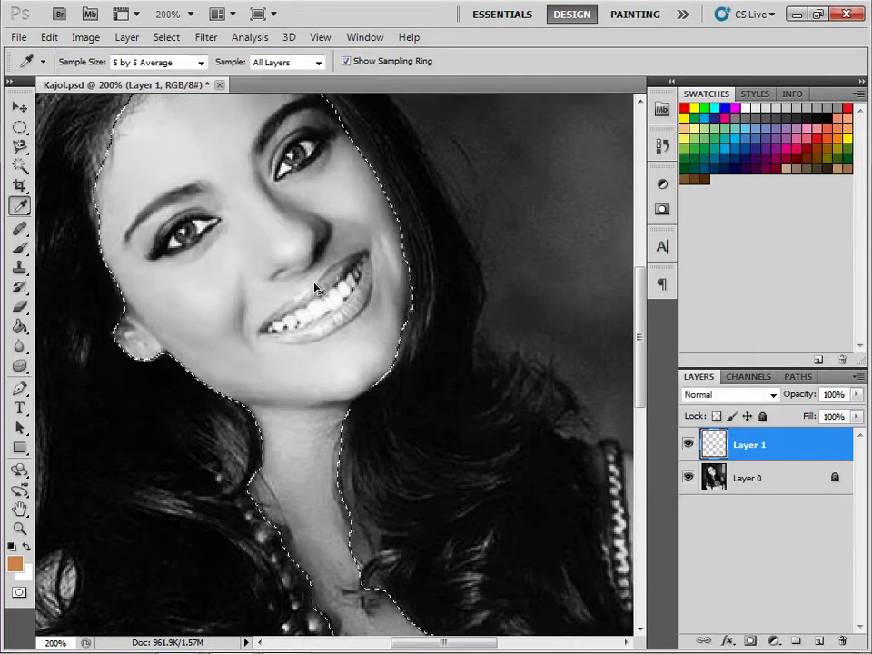
{"action": "key", "text": "ctrl+minus"}
{"action": "key", "text": "g"}
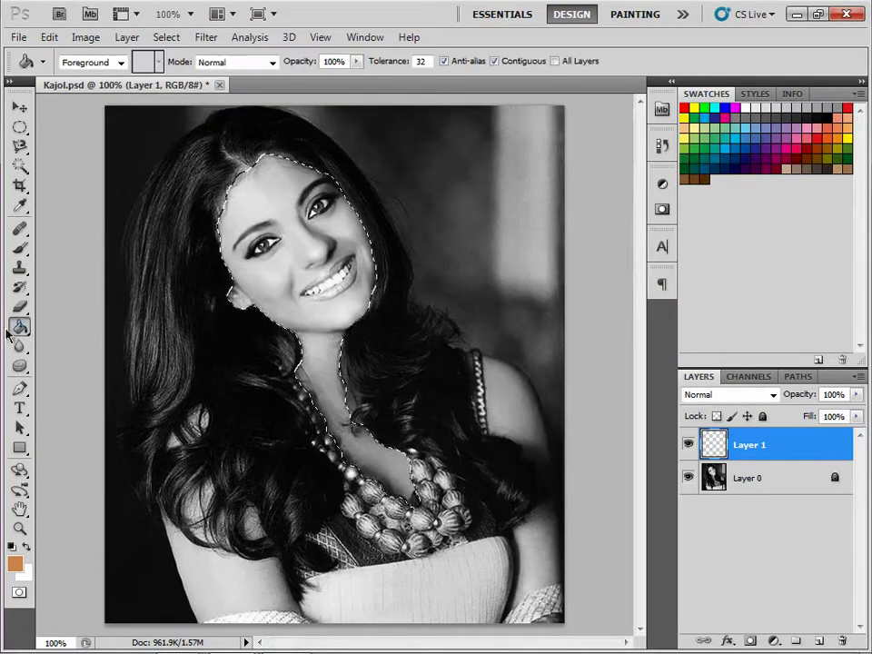
{"action": "left_click", "coordinate": [244, 256]}
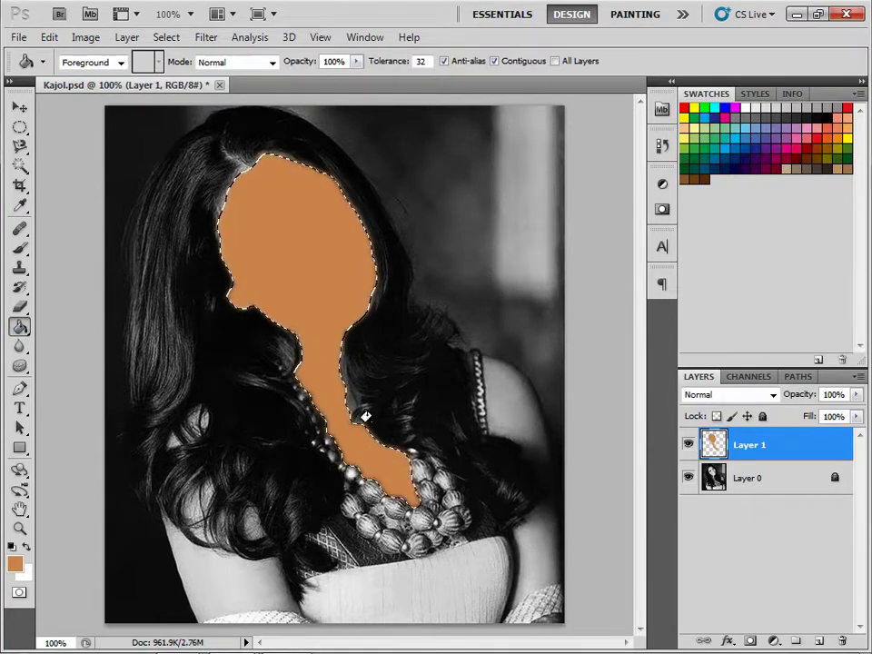
- Deselect the skin fill and set Layer 1's blend mode to Color
{"action": "key", "text": "ctrl+d"}
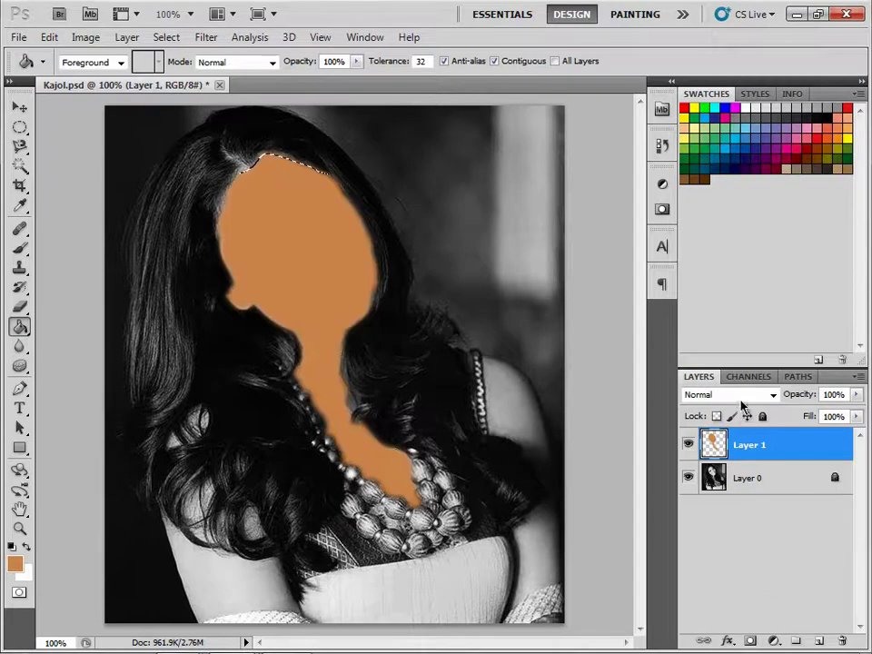
{"action": "left_click", "coordinate": [741, 397]}
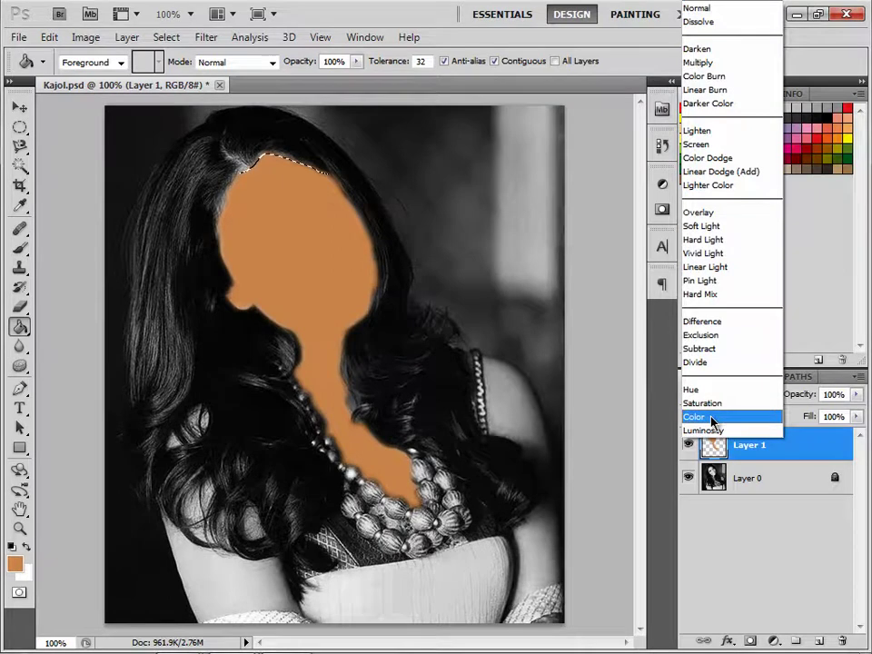
{"action": "left_click", "coordinate": [713, 419]}
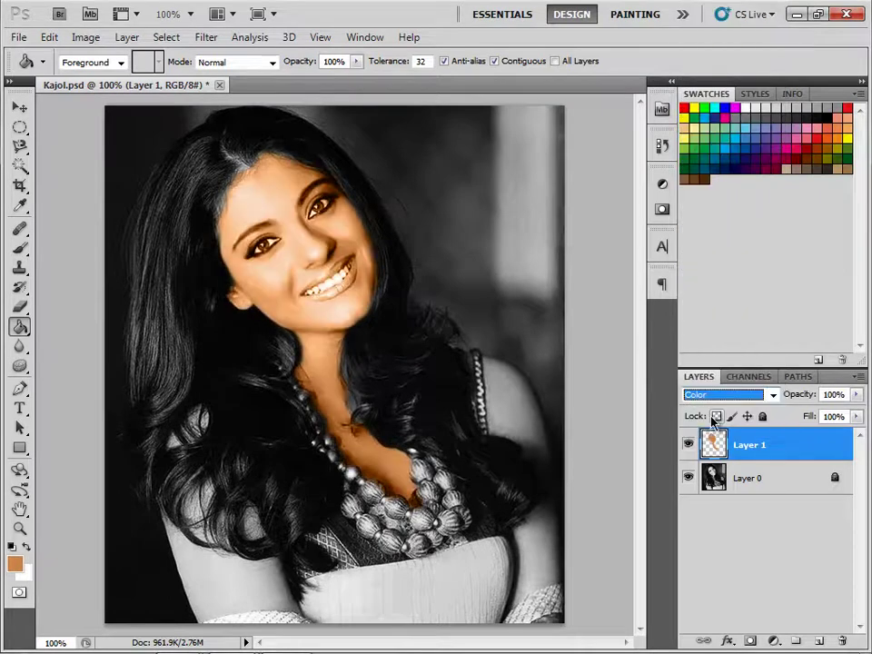
{"action": "key", "text": "ctrl+z"}
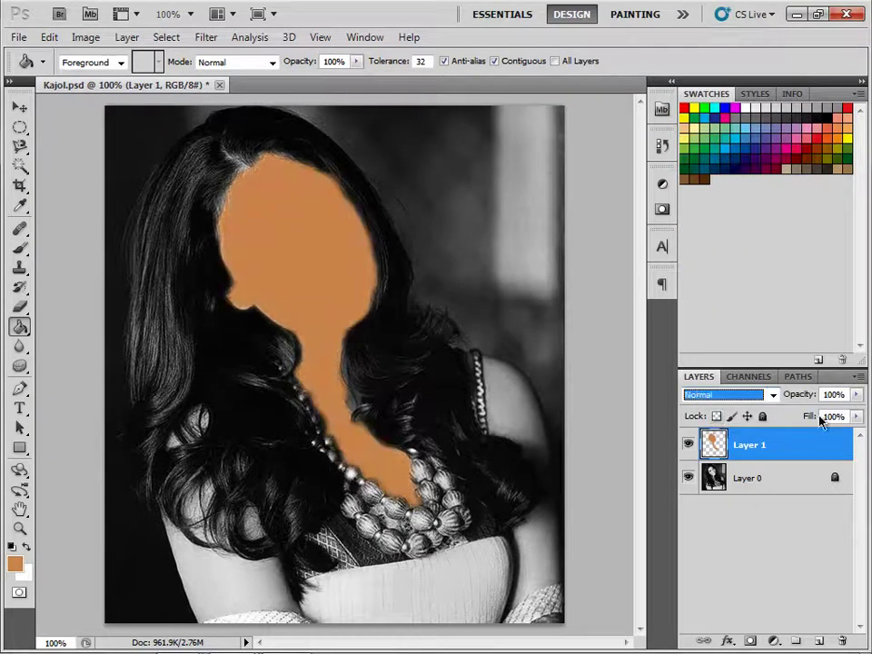
{"action": "left_click", "coordinate": [774, 394]}
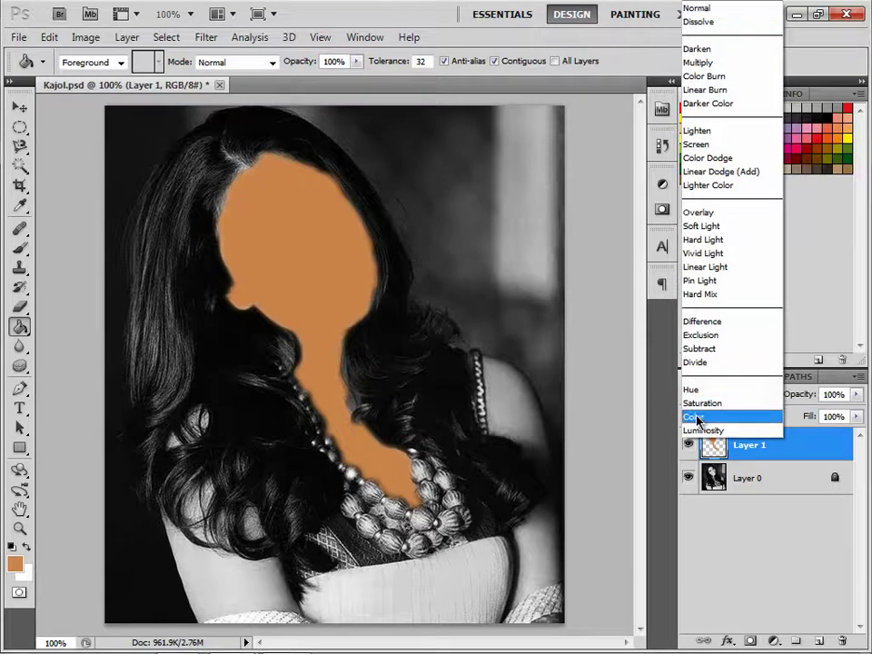
{"action": "left_click", "coordinate": [696, 417]}
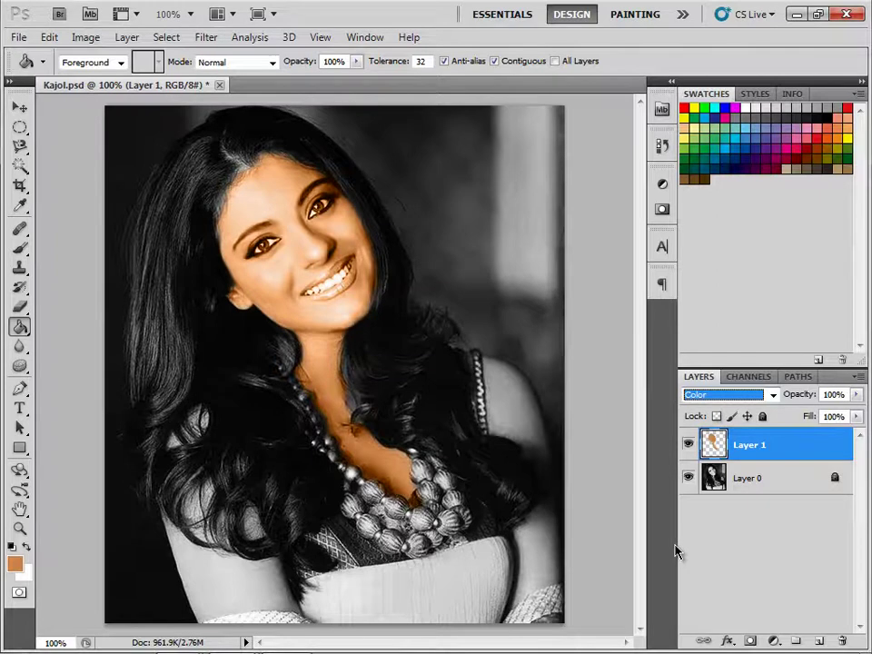
- Lower Layer 1's opacity to 74%
{"action": "left_click", "coordinate": [853, 395]}
{"action": "left_click_drag", "start_coordinate": [858, 415], "coordinate": [836, 415]}
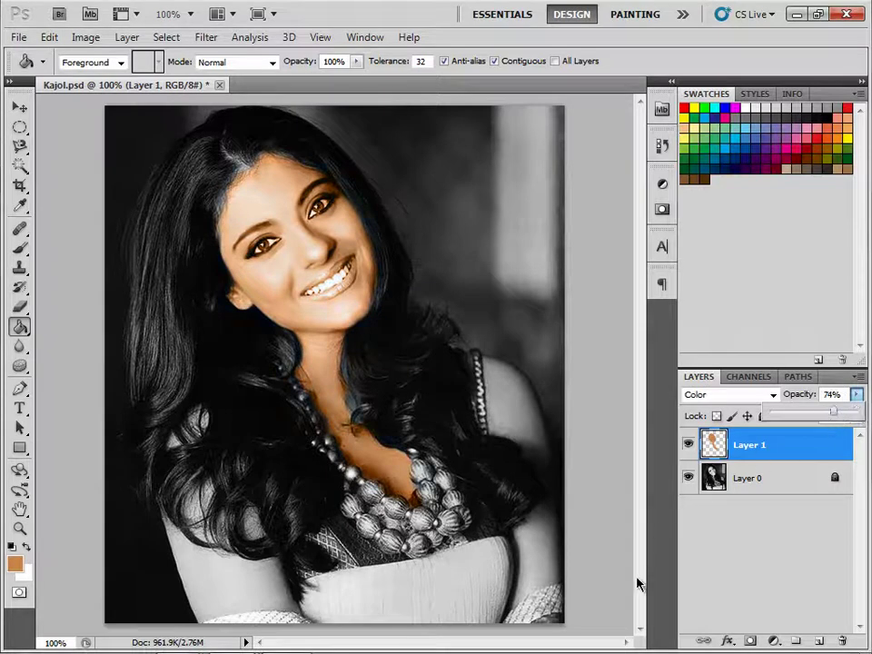
{"action": "key", "text": "ctrl+l"}
{"action": "mouse_move", "coordinate": [715, 301]}
{"action": "left_mouse_down"}
{"action": "mouse_move", "coordinate": [656, 305]}
{"action": "mouse_move", "coordinate": [710, 313]}
{"action": "left_mouse_up"}
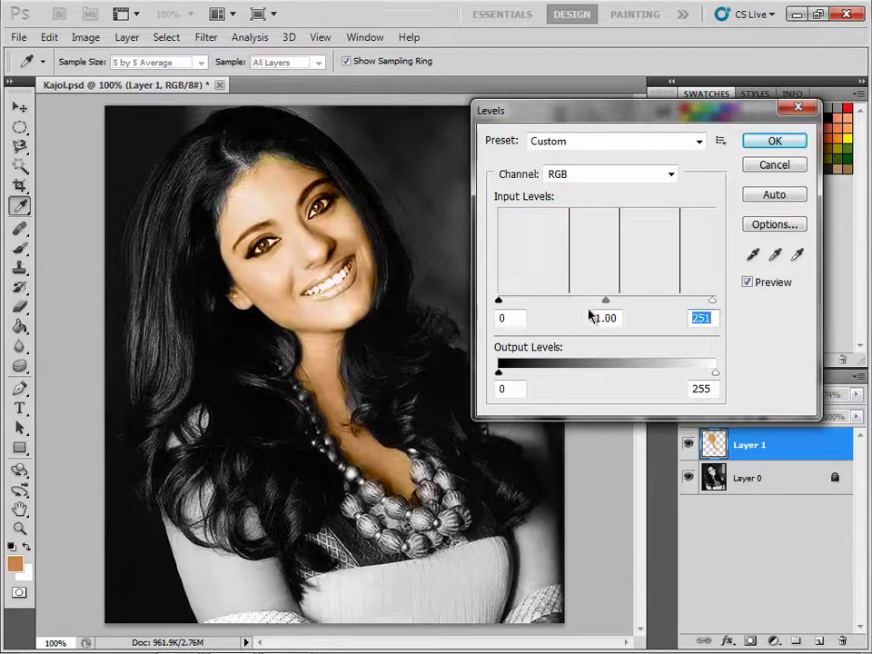
{"action": "left_click_drag", "start_coordinate": [605, 303], "coordinate": [621, 303]}
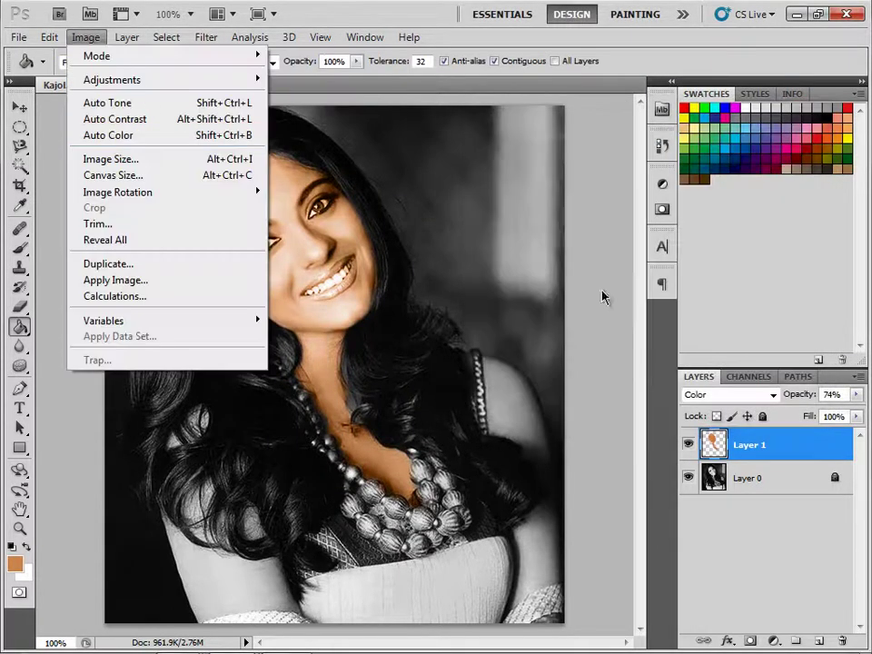
{"action": "left_click", "coordinate": [601, 296]}
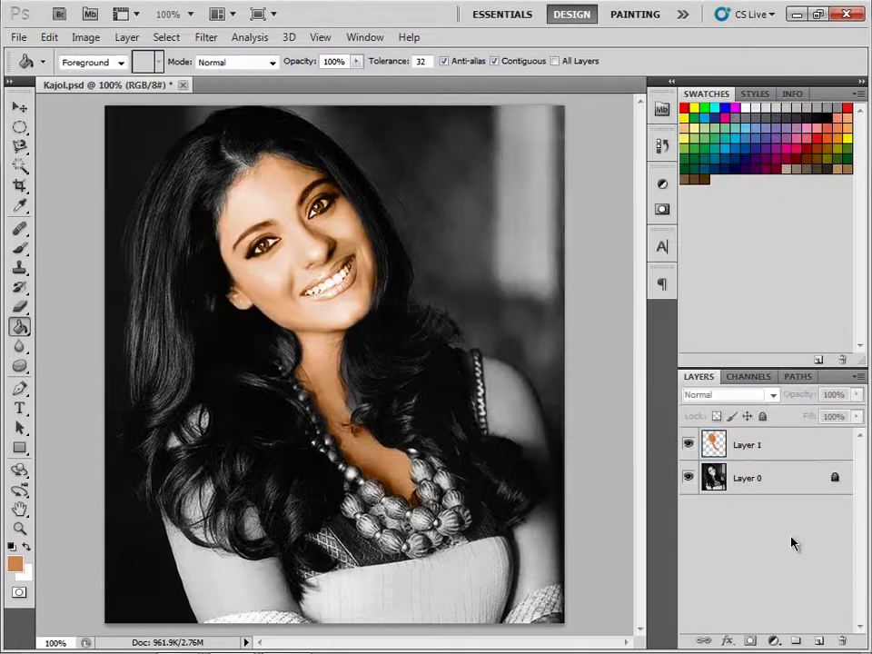
{"action": "left_click", "coordinate": [82, 43]}
{"action": "mouse_move", "coordinate": [112, 80]}
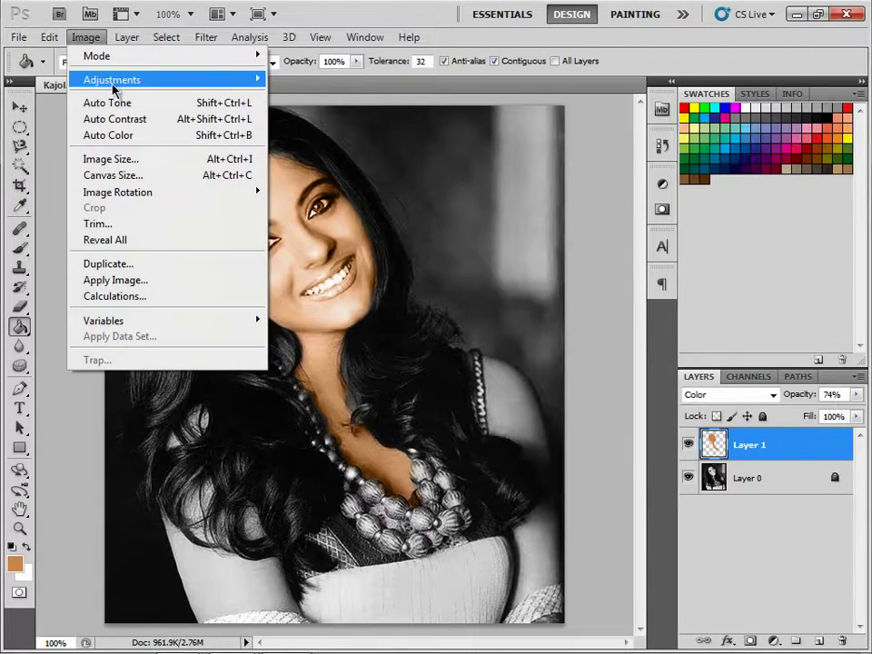
{"action": "left_click", "coordinate": [274, 92]}
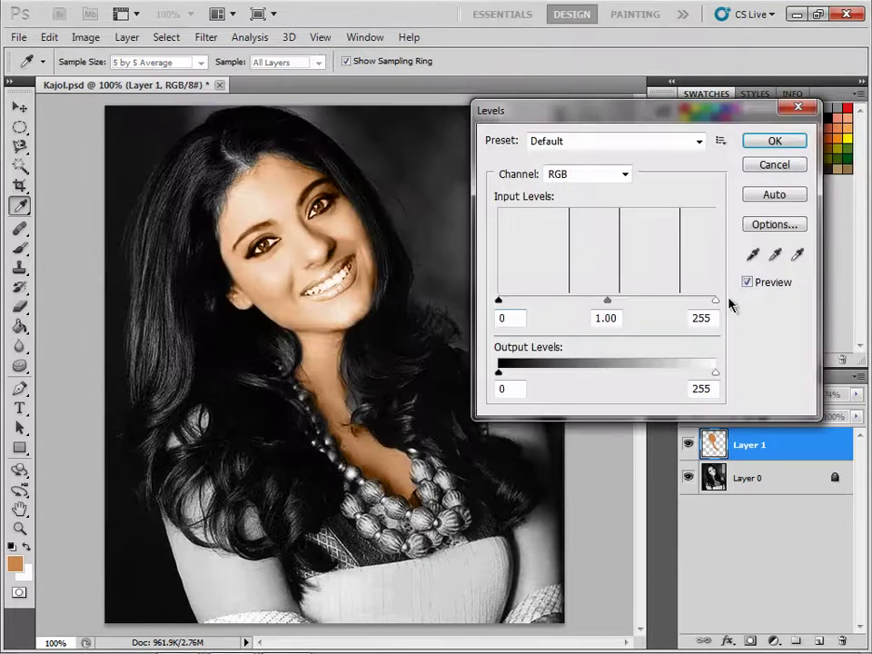
{"action": "left_click_drag", "start_coordinate": [714, 301], "coordinate": [697, 302]}
{"action": "key", "text": "ctrl+z"}
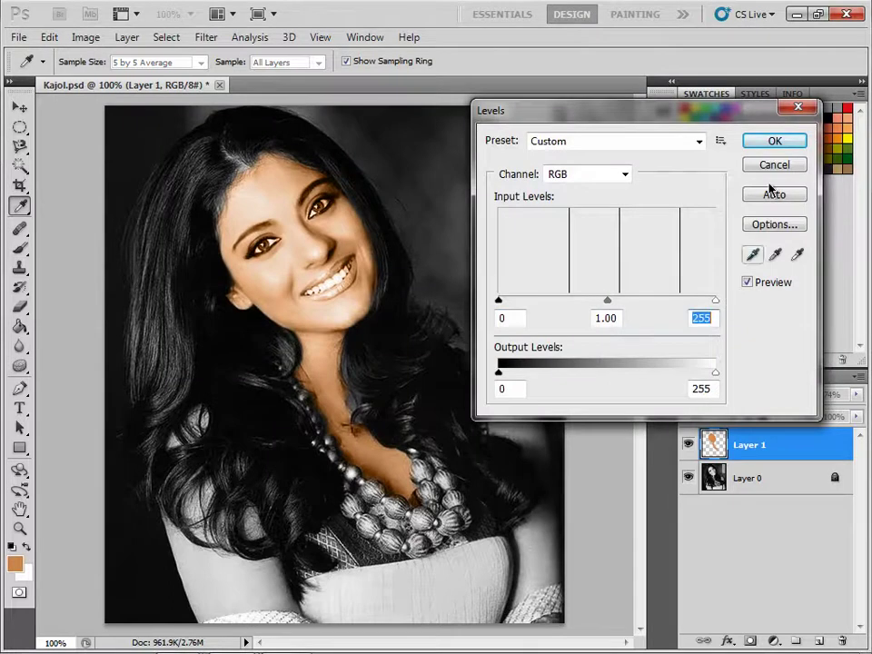
{"action": "left_click", "coordinate": [773, 165]}
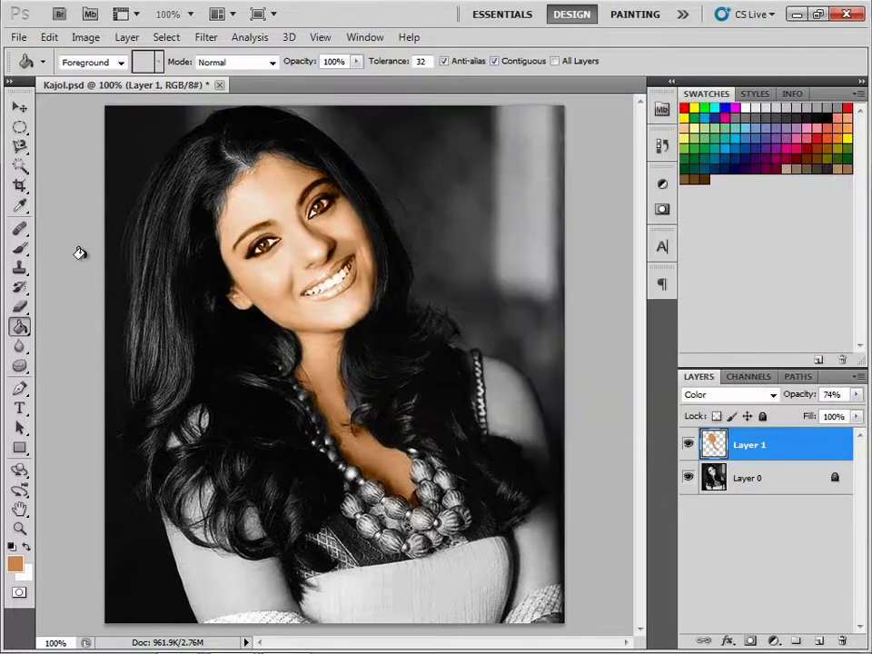
- Erase the skin tint from the left eyebrow with a size-10 eraser at 200% zoom
{"action": "left_click", "coordinate": [22, 306]}
{"action": "left_click", "coordinate": [25, 307]}
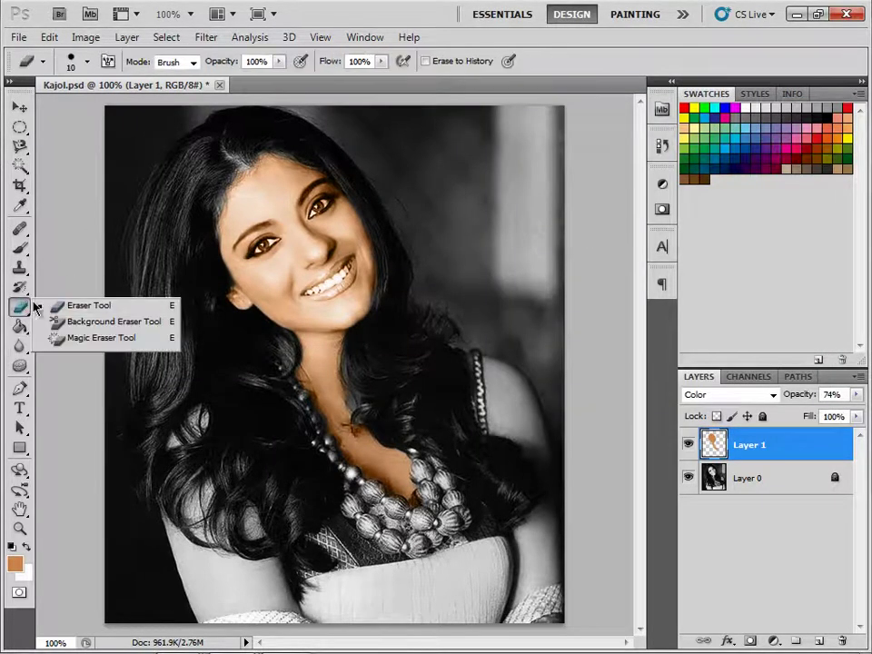
{"action": "key", "text": "ctrl+plus"}
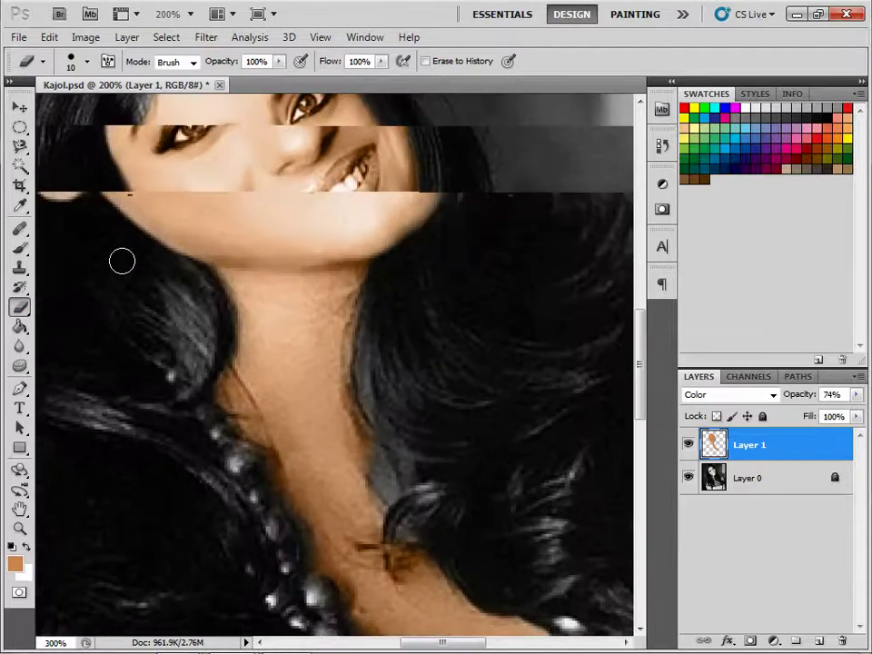
{"action": "scroll", "coordinate": [193, 178], "scroll_direction": "up", "scroll_amount": 5}
{"action": "scroll", "coordinate": [237, 375], "scroll_direction": "up", "scroll_amount": 4}
{"action": "key", "text": "bracketright"}
{"action": "key", "text": "bracketleft"}
{"action": "key", "text": "bracketleft"}
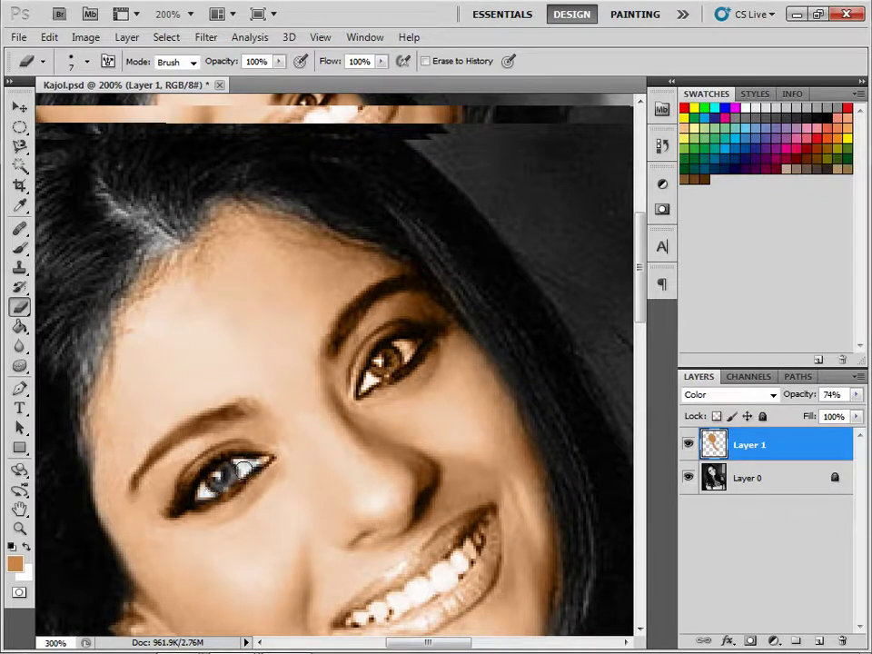
{"action": "key", "text": "bracketright"}
{"action": "left_click_drag", "start_coordinate": [242, 410], "coordinate": [164, 444]}
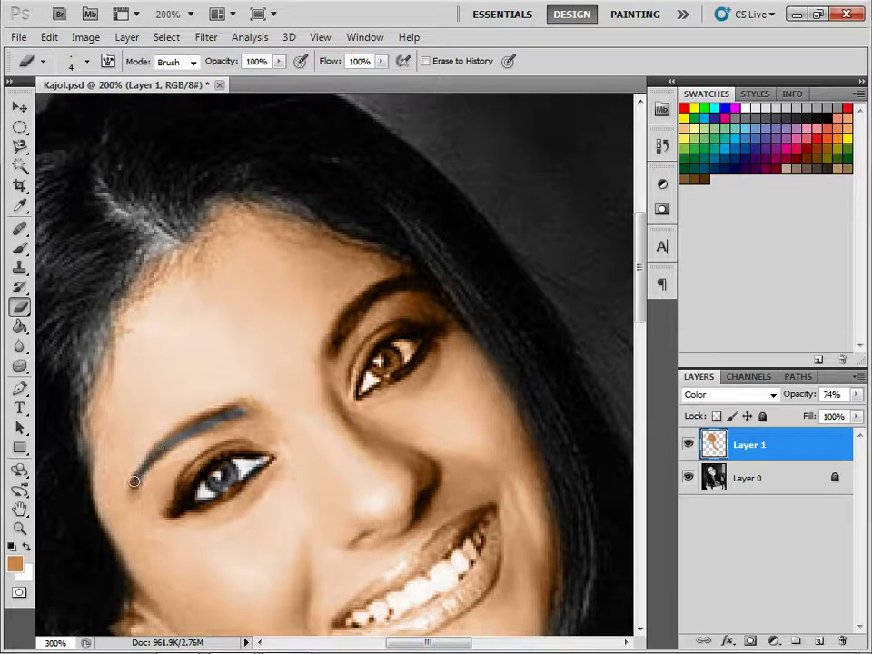
- Soften the eraser to 0% hardness and erase the tint from the other eyebrow and iris
{"action": "right_click", "coordinate": [220, 401]}
{"action": "left_click_drag", "start_coordinate": [327, 396], "coordinate": [218, 399]}
{"action": "key", "text": "Return"}
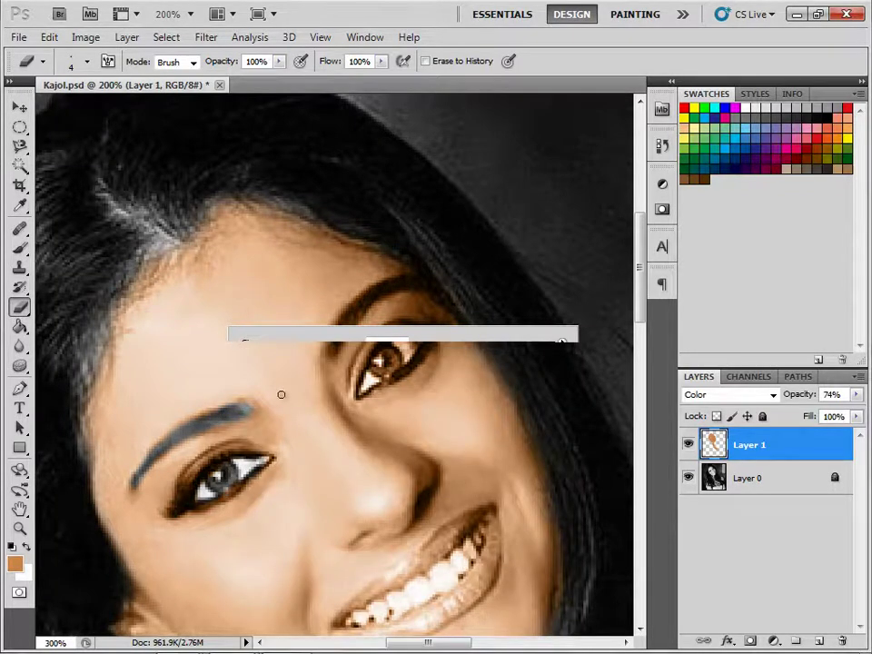
{"action": "left_click_drag", "start_coordinate": [253, 406], "coordinate": [298, 261]}
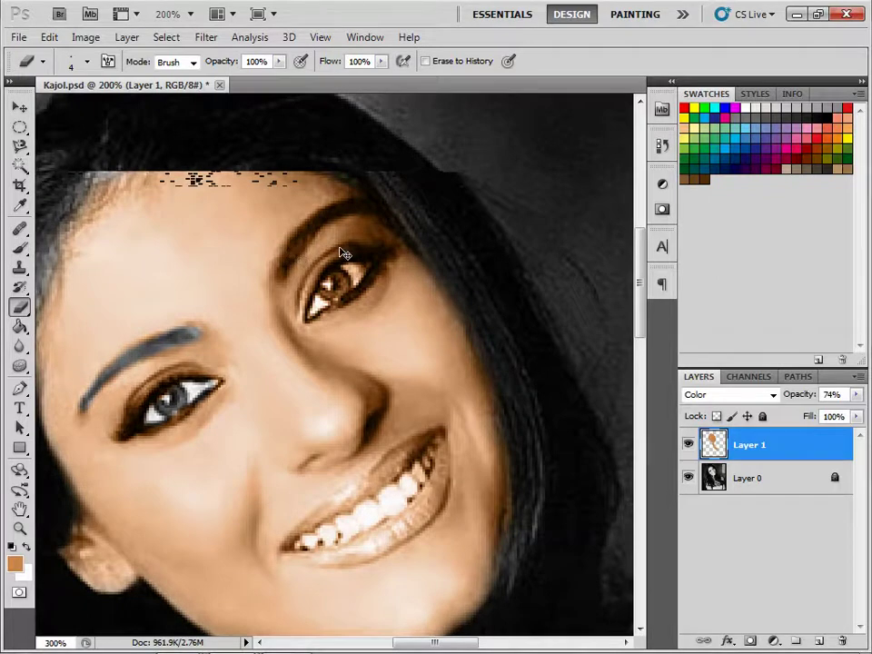
{"action": "scroll", "coordinate": [336, 256], "scroll_direction": "up", "scroll_amount": 2}
{"action": "key", "text": "bracketright"}
{"action": "key", "text": "bracketright"}
{"action": "mouse_move", "coordinate": [243, 369]}
{"action": "left_mouse_down"}
{"action": "mouse_move", "coordinate": [251, 335]}
{"action": "mouse_move", "coordinate": [287, 293]}
{"action": "mouse_move", "coordinate": [350, 264]}
{"action": "left_mouse_up"}
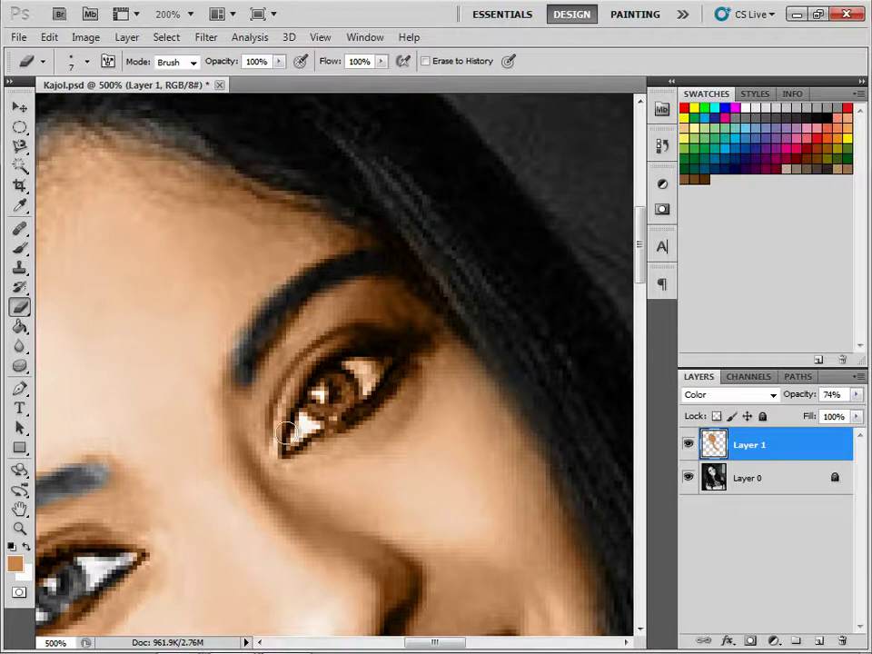
{"action": "left_click_drag", "start_coordinate": [351, 363], "coordinate": [337, 399]}
- Erase Layer 1's tint along the gum, lip line and between the upper teeth, then fit the photo on screen
{"action": "left_click_drag", "start_coordinate": [336, 399], "coordinate": [305, 254]}
{"action": "left_click_drag", "start_coordinate": [300, 490], "coordinate": [292, 354]}
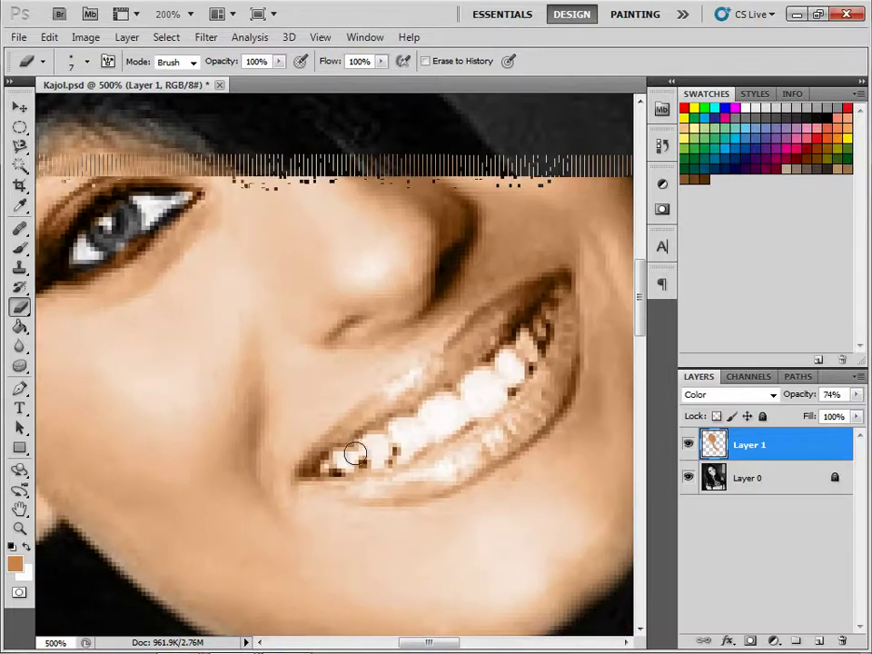
{"action": "mouse_move", "coordinate": [310, 467]}
{"action": "left_mouse_down"}
{"action": "mouse_move", "coordinate": [530, 294]}
{"action": "mouse_move", "coordinate": [553, 296]}
{"action": "mouse_move", "coordinate": [556, 373]}
{"action": "mouse_move", "coordinate": [559, 357]}
{"action": "mouse_move", "coordinate": [536, 419]}
{"action": "mouse_move", "coordinate": [471, 472]}
{"action": "mouse_move", "coordinate": [404, 488]}
{"action": "mouse_move", "coordinate": [321, 465]}
{"action": "mouse_move", "coordinate": [444, 436]}
{"action": "left_mouse_up"}
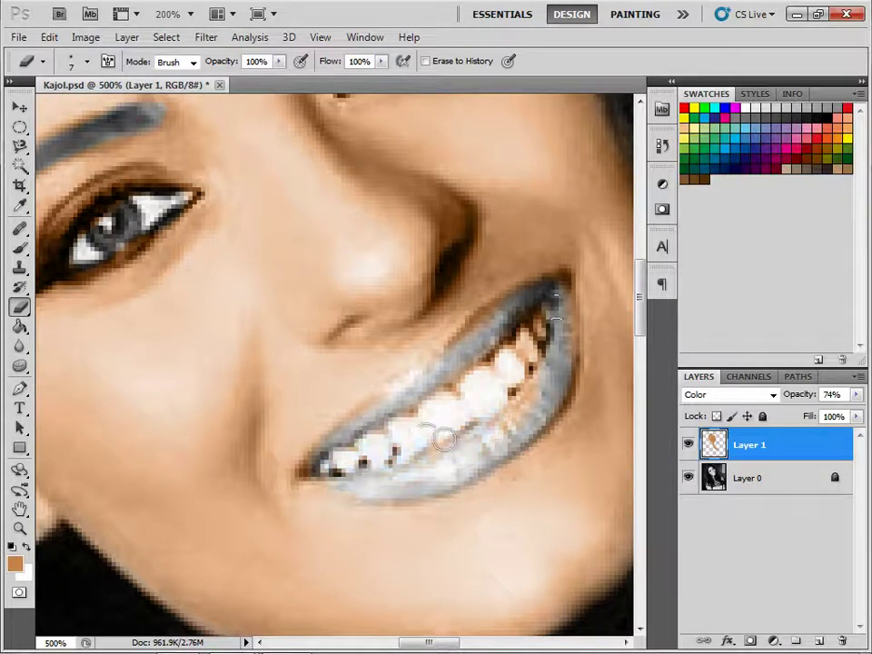
{"action": "left_click_drag", "start_coordinate": [550, 301], "coordinate": [414, 460]}
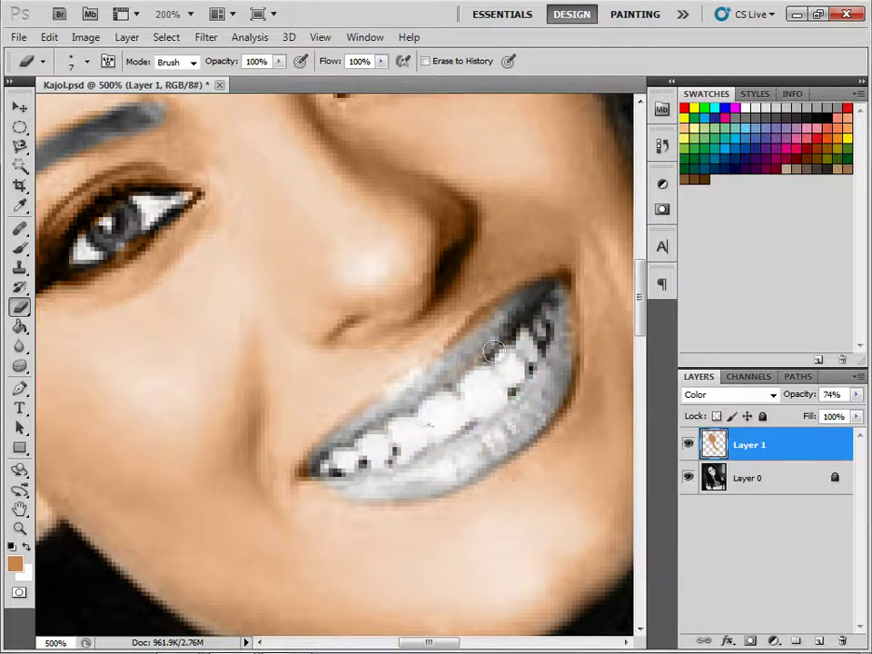
{"action": "left_click_drag", "start_coordinate": [453, 352], "coordinate": [414, 515]}
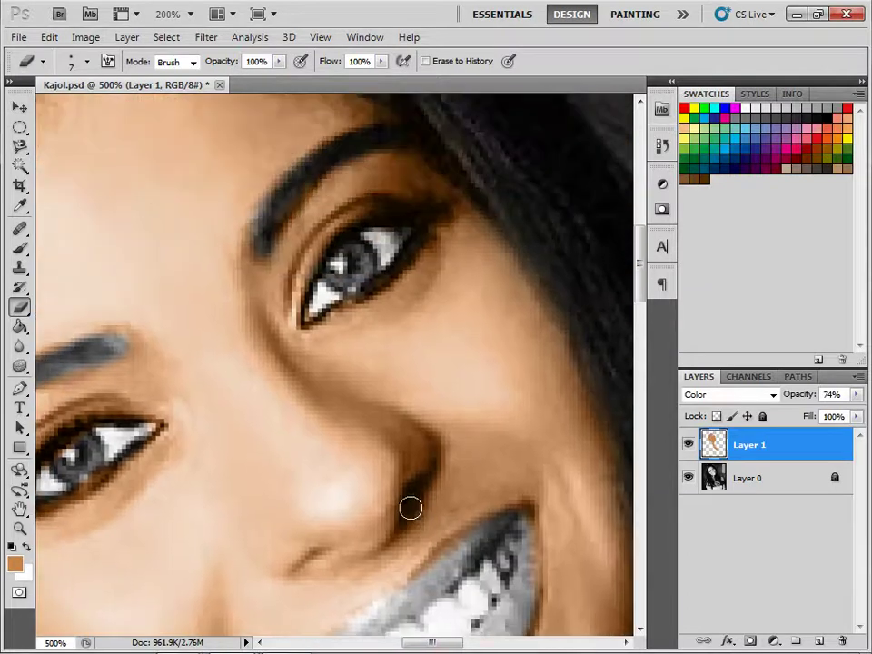
{"action": "key", "text": "ctrl+0"}
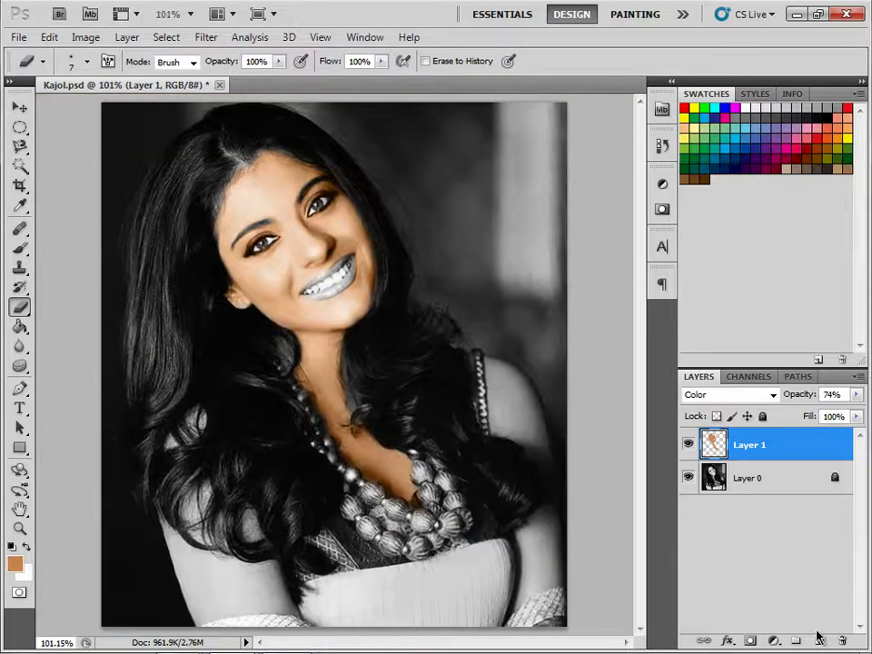
- Add an empty Layer 2 and move the reference photo window further left
{"action": "left_click", "coordinate": [819, 641]}
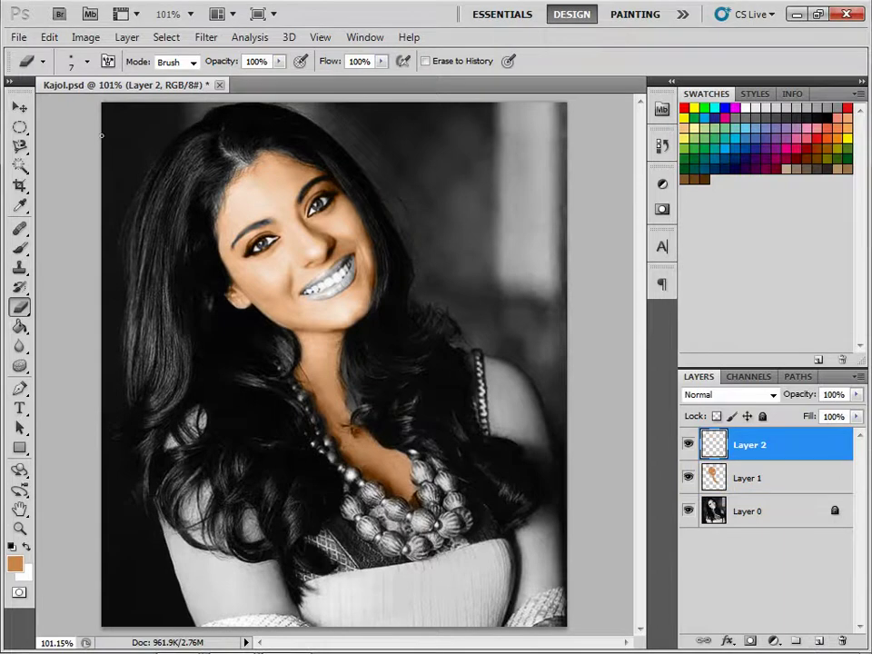
{"action": "left_click", "coordinate": [16, 564]}
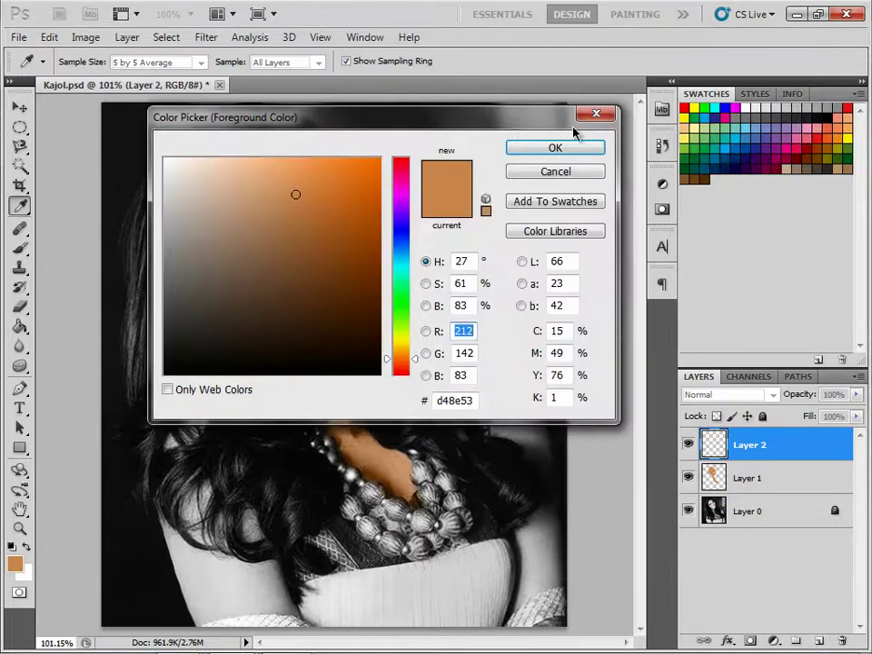
{"action": "left_click", "coordinate": [564, 172]}
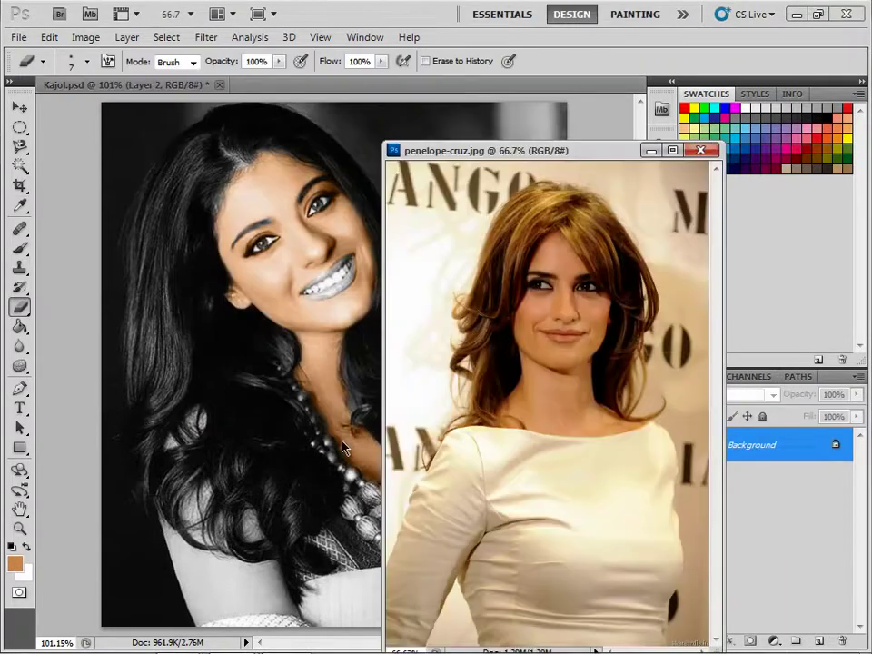
{"action": "left_click_drag", "start_coordinate": [506, 154], "coordinate": [476, 118]}
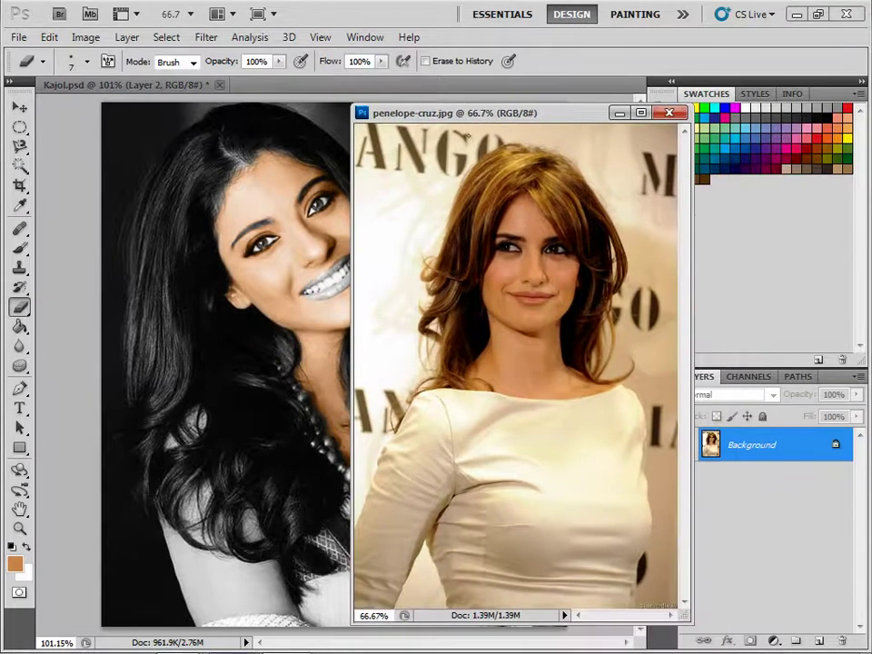
- Sample the lip colour from penelope-cruz.jpg as the foreground colour
{"action": "key", "text": "i"}
{"action": "left_click", "coordinate": [15, 562]}
{"action": "left_click_drag", "start_coordinate": [493, 121], "coordinate": [326, 186]}
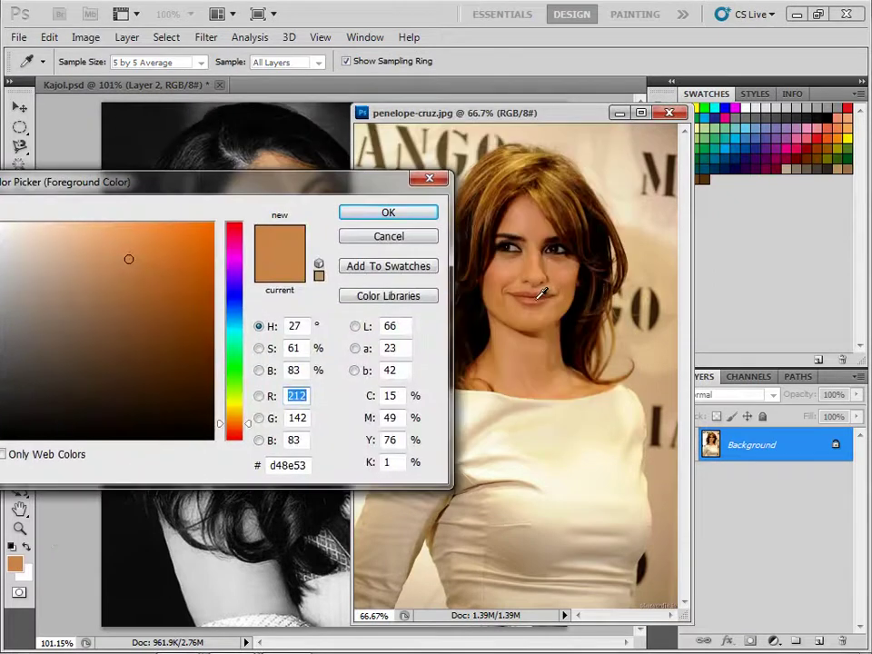
{"action": "left_click", "coordinate": [538, 296]}
{"action": "left_click", "coordinate": [388, 212]}
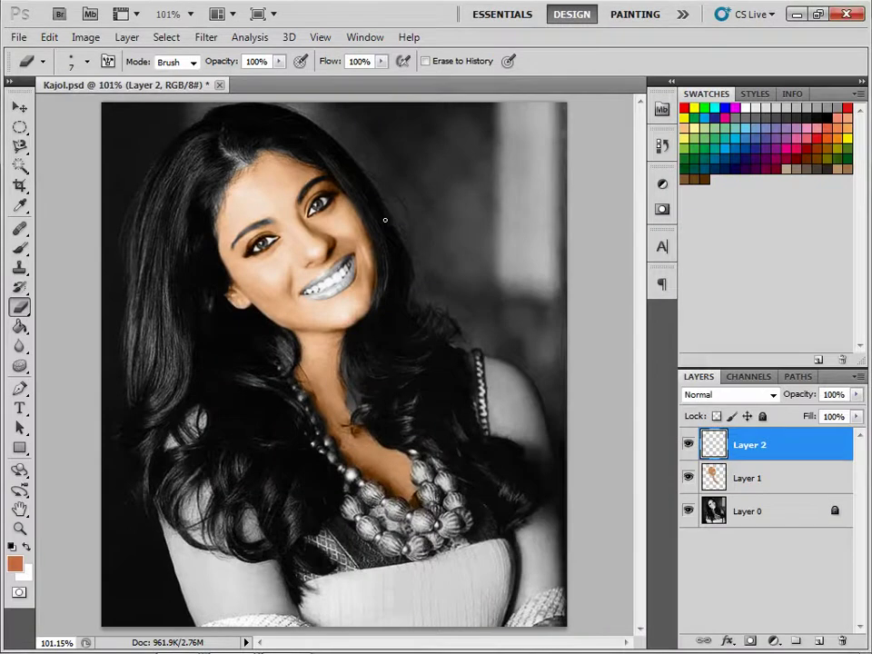
- Zoom in on the mouth and switch to a fine soft Brush tool
{"action": "key", "text": "ctrl+plus"}
{"action": "left_click_drag", "start_coordinate": [397, 218], "coordinate": [404, 411]}
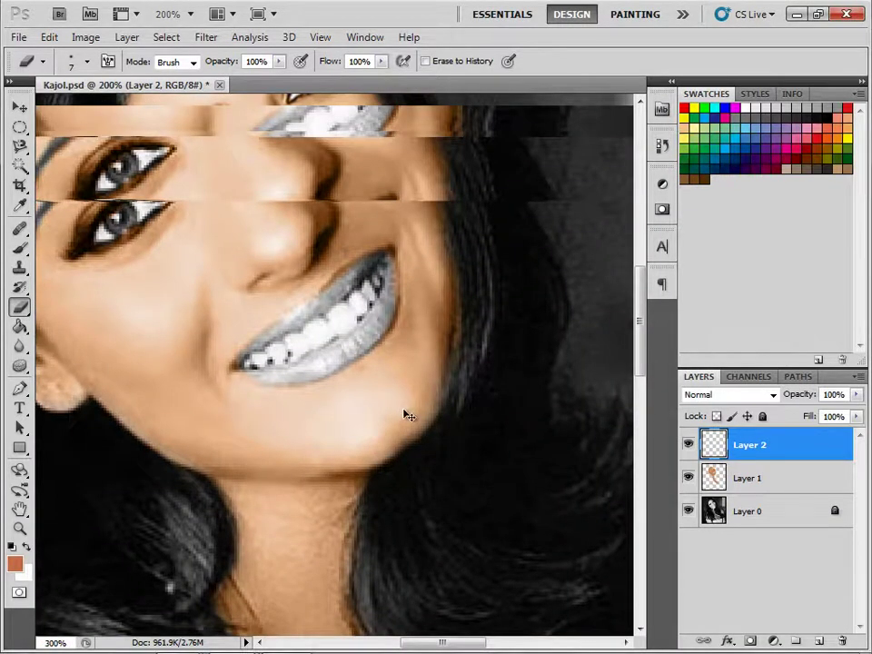
{"action": "left_click_drag", "start_coordinate": [406, 290], "coordinate": [402, 355]}
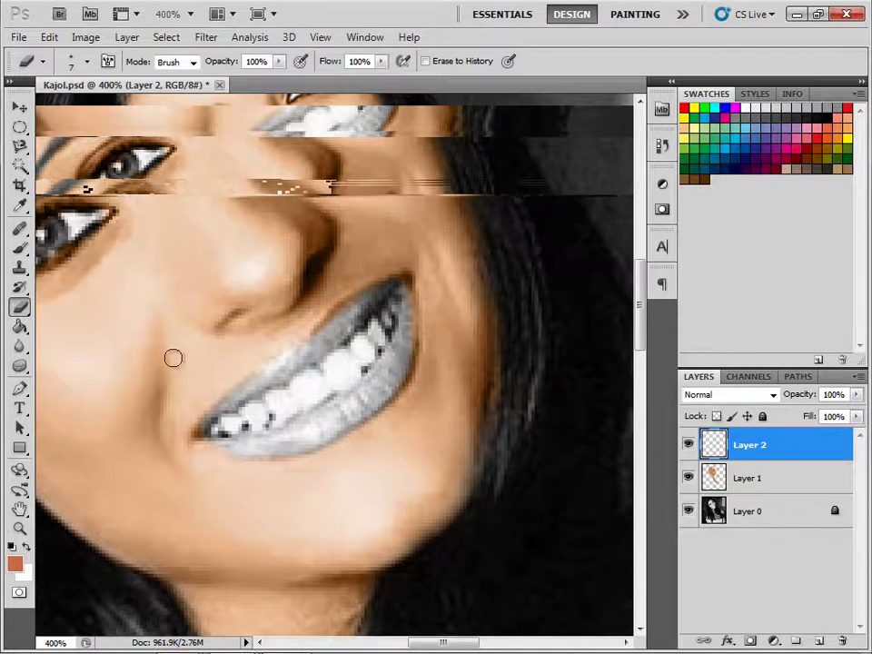
{"action": "left_click", "coordinate": [20, 247]}
{"action": "left_click", "coordinate": [93, 264]}
{"action": "left_click", "coordinate": [20, 247]}
{"action": "left_click", "coordinate": [87, 247]}
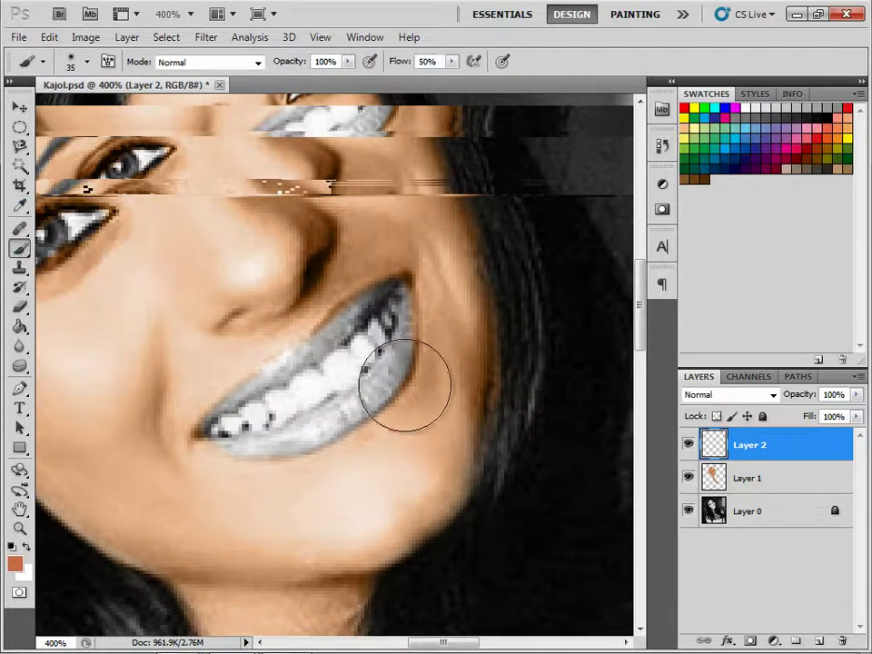
{"action": "key", "text": "ctrl+plus"}
{"action": "key", "text": "bracketleft"}
{"action": "key", "text": "bracketleft"}
{"action": "key", "text": "bracketleft"}
{"action": "key", "text": "bracketleft"}
{"action": "key", "text": "bracketleft"}
{"action": "key", "text": "bracketleft"}
{"action": "key", "text": "bracketleft"}
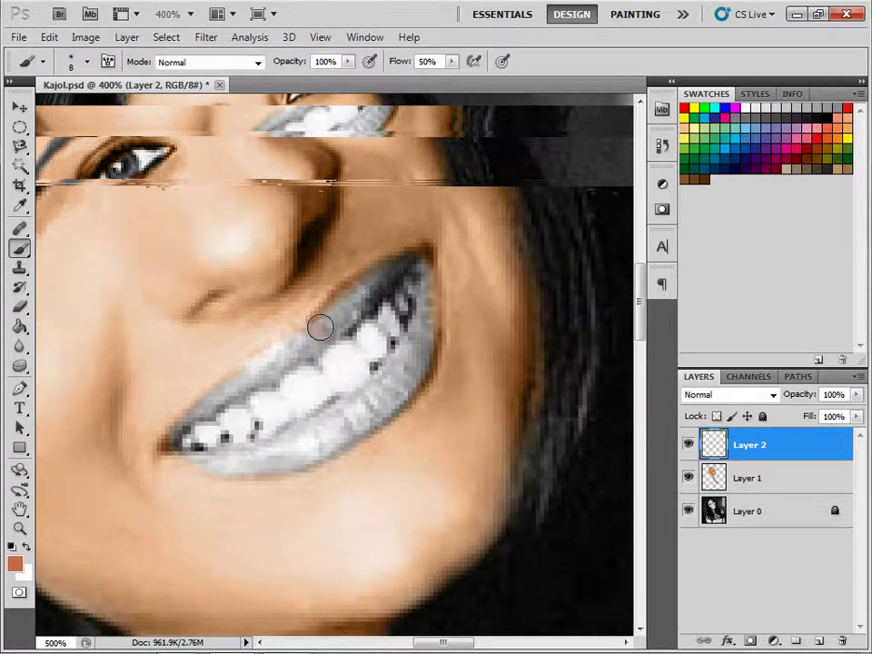
- Paint the lips reddish on Layer 2 and set its blend mode to Color
{"action": "left_click_drag", "start_coordinate": [305, 344], "coordinate": [349, 315]}
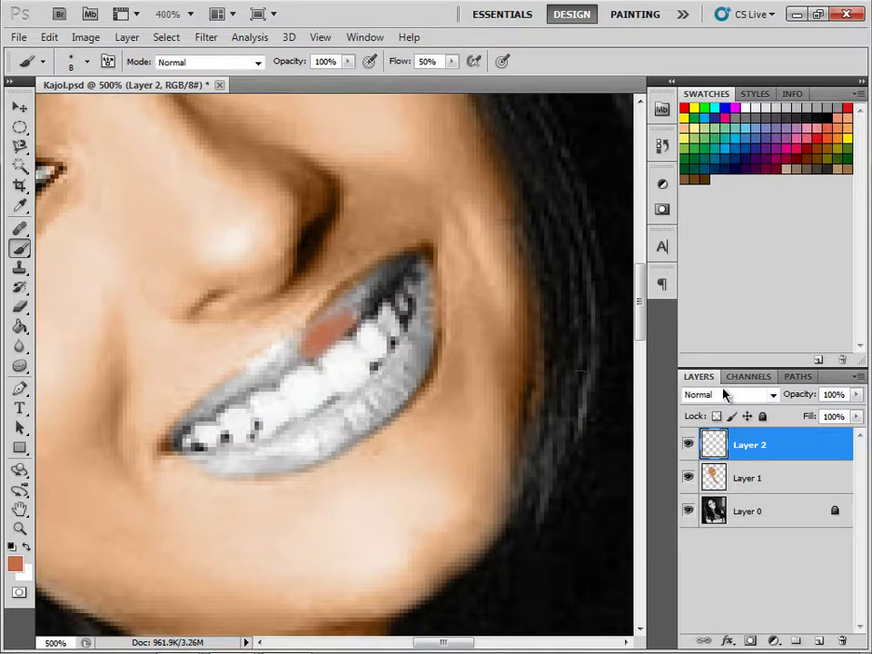
{"action": "left_click", "coordinate": [724, 395]}
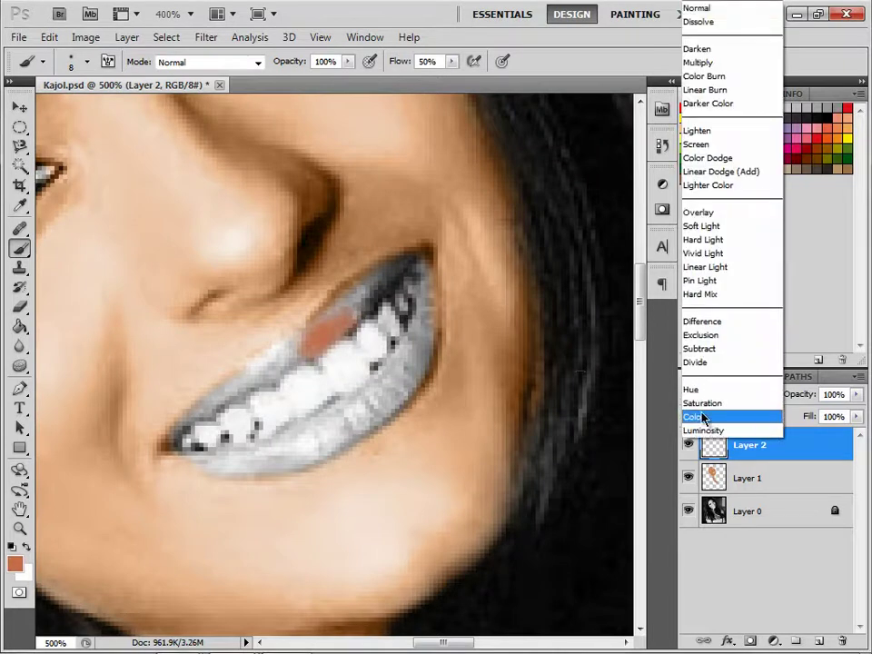
{"action": "left_click", "coordinate": [702, 417]}
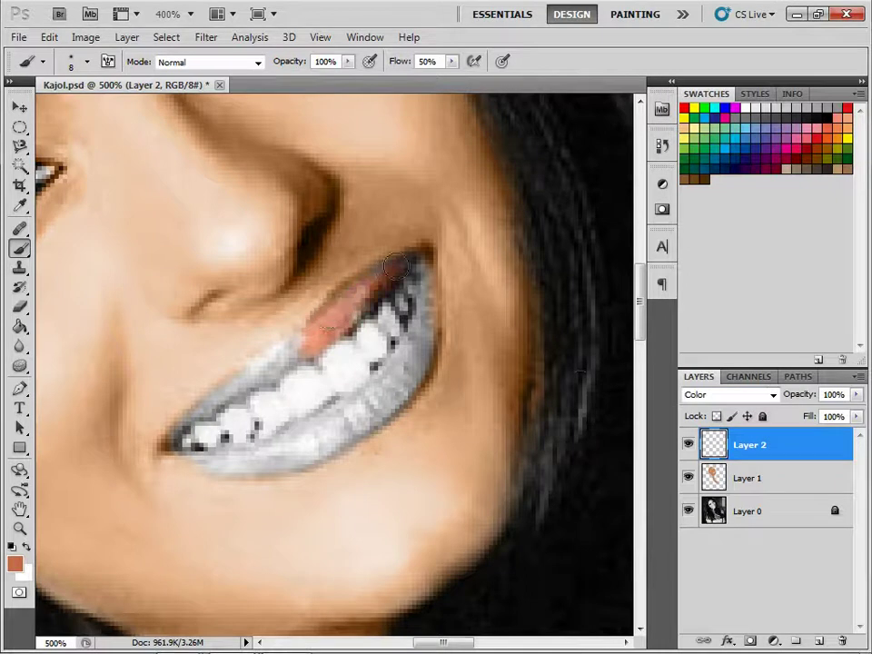
{"action": "mouse_move", "coordinate": [335, 310]}
{"action": "left_mouse_down"}
{"action": "mouse_move", "coordinate": [174, 427]}
{"action": "mouse_move", "coordinate": [242, 375]}
{"action": "mouse_move", "coordinate": [423, 266]}
{"action": "mouse_move", "coordinate": [389, 391]}
{"action": "mouse_move", "coordinate": [350, 419]}
{"action": "mouse_move", "coordinate": [278, 450]}
{"action": "mouse_move", "coordinate": [194, 453]}
{"action": "mouse_move", "coordinate": [286, 455]}
{"action": "mouse_move", "coordinate": [286, 444]}
{"action": "mouse_move", "coordinate": [388, 393]}
{"action": "mouse_move", "coordinate": [368, 414]}
{"action": "left_mouse_up"}
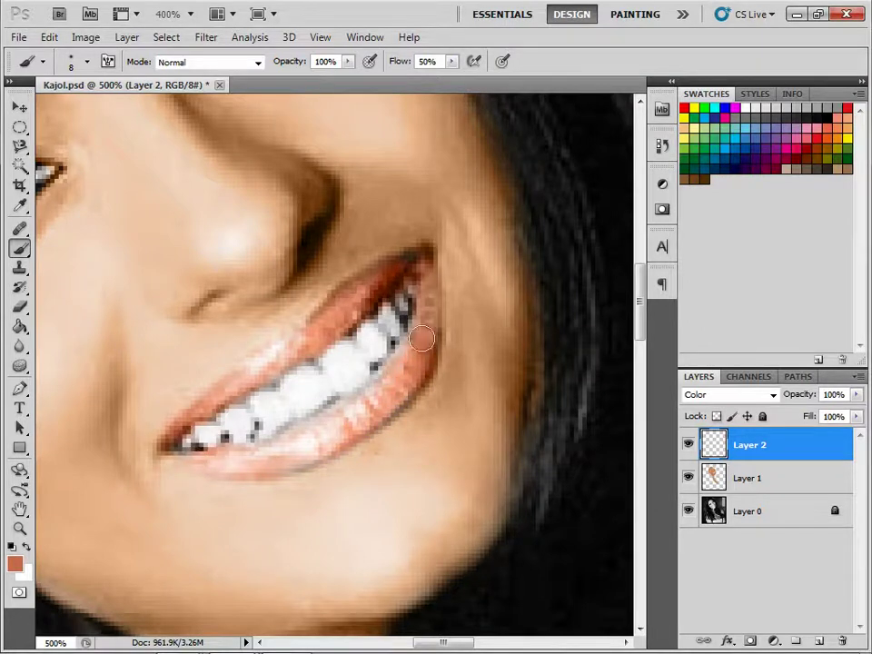
{"action": "left_click_drag", "start_coordinate": [367, 413], "coordinate": [313, 423]}
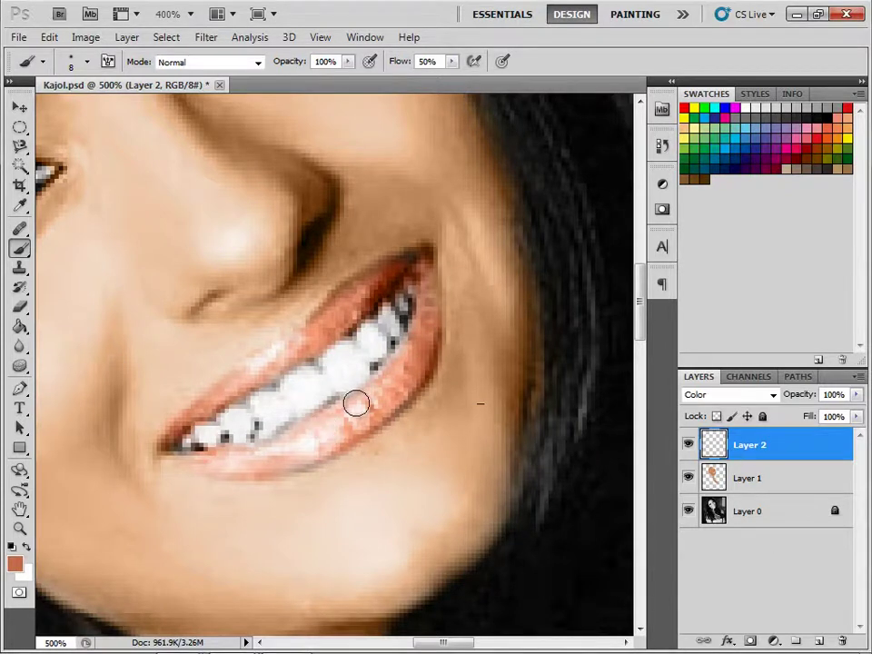
- Set the foreground colour to pure white
{"action": "left_click", "coordinate": [12, 564]}
{"action": "left_click", "coordinate": [283, 254]}
{"action": "left_click", "coordinate": [219, 151]}
{"action": "left_click", "coordinate": [561, 140]}
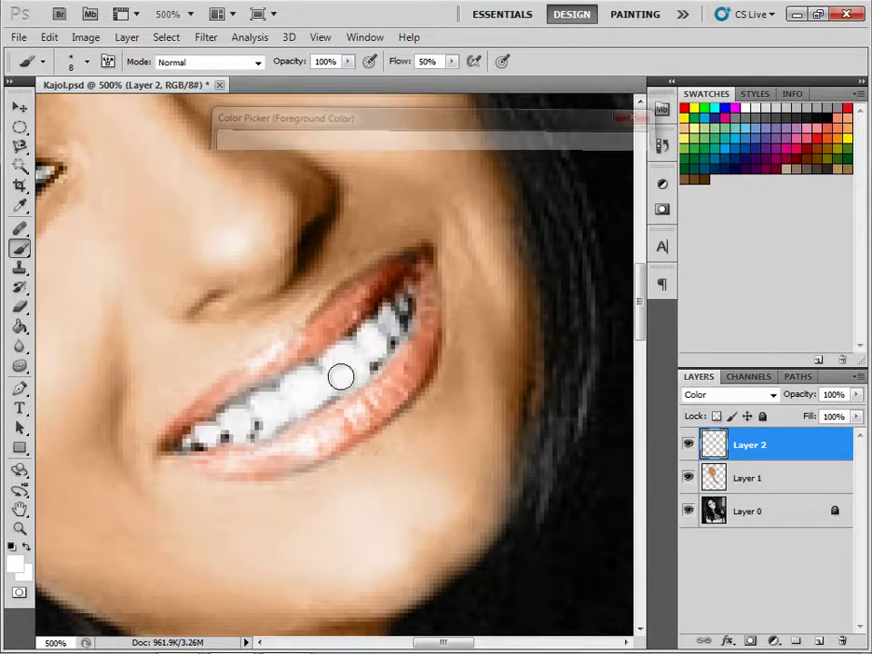
- Add an empty Layer 3, minimize the reference photo, and zoom to 400% on the eyes
{"action": "key", "text": "ctrl+0"}
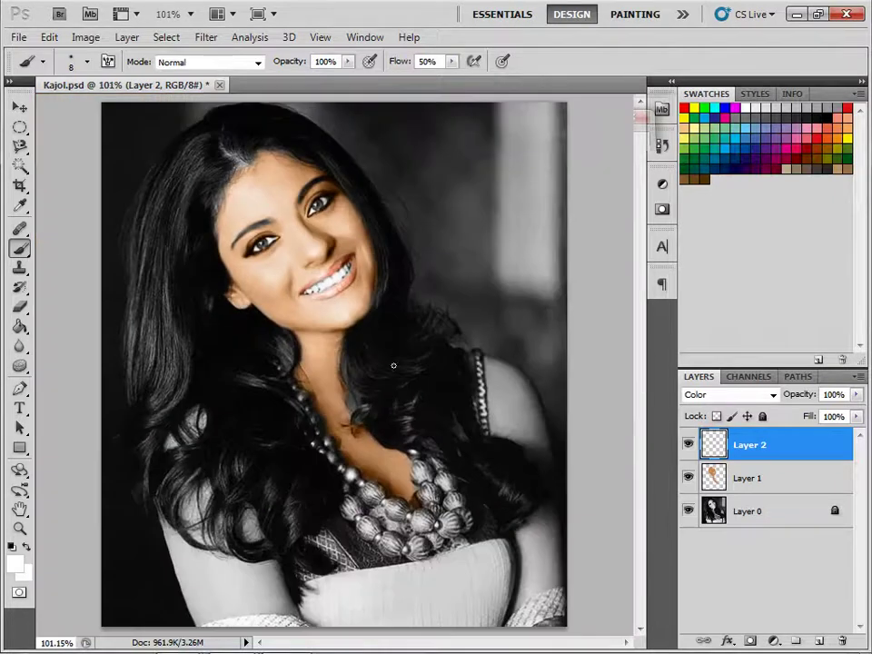
{"action": "left_click", "coordinate": [703, 549]}
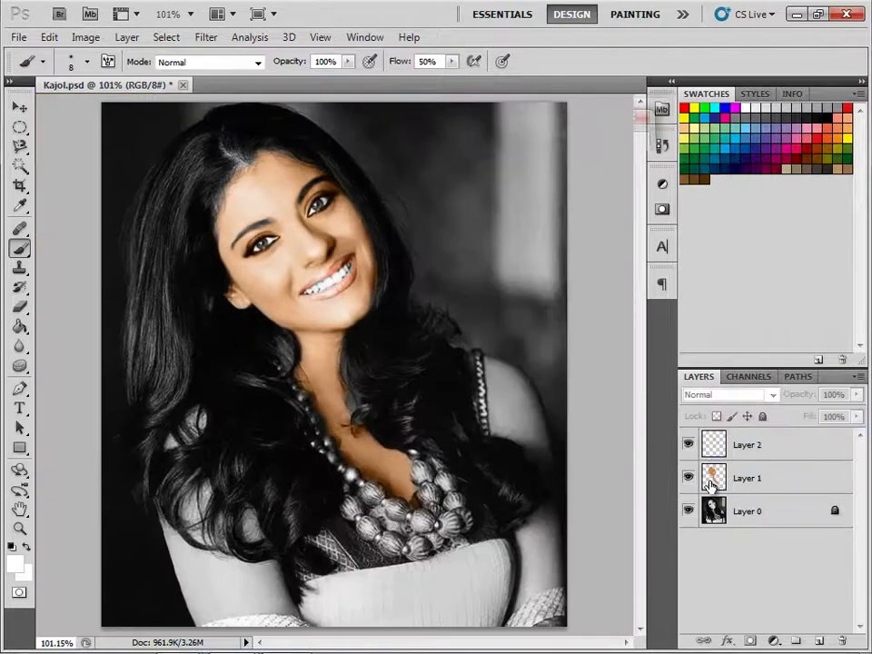
{"action": "left_click", "coordinate": [819, 641]}
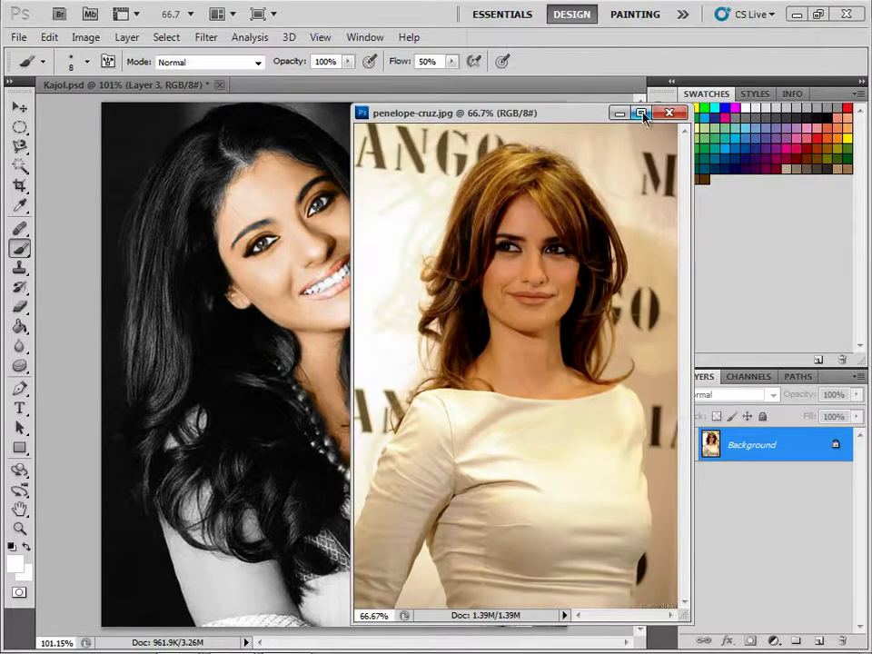
{"action": "left_click", "coordinate": [619, 114]}
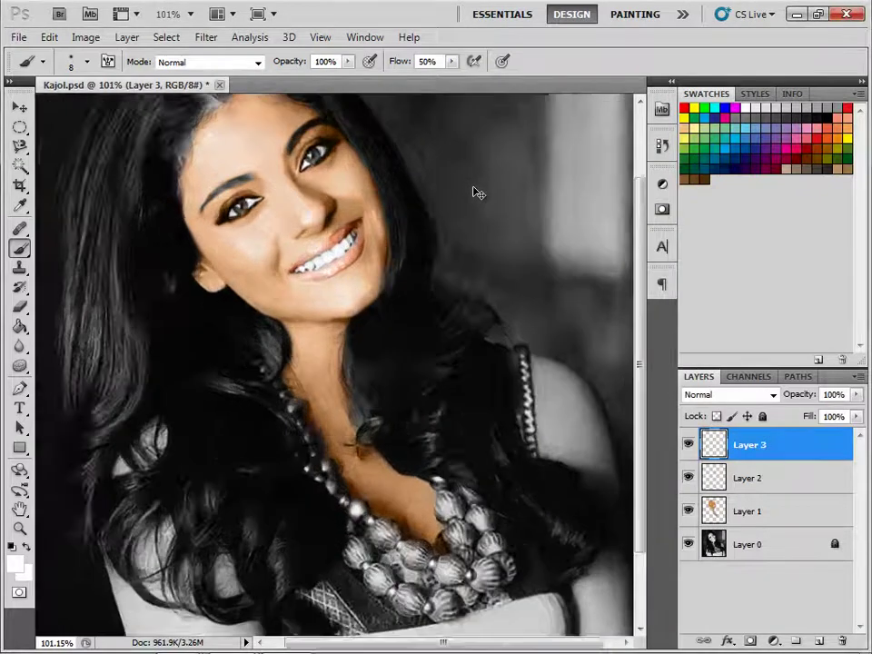
{"action": "key", "text": "ctrl+plus"}
{"action": "key", "text": "ctrl+plus"}
{"action": "left_click_drag", "start_coordinate": [413, 180], "coordinate": [380, 344]}
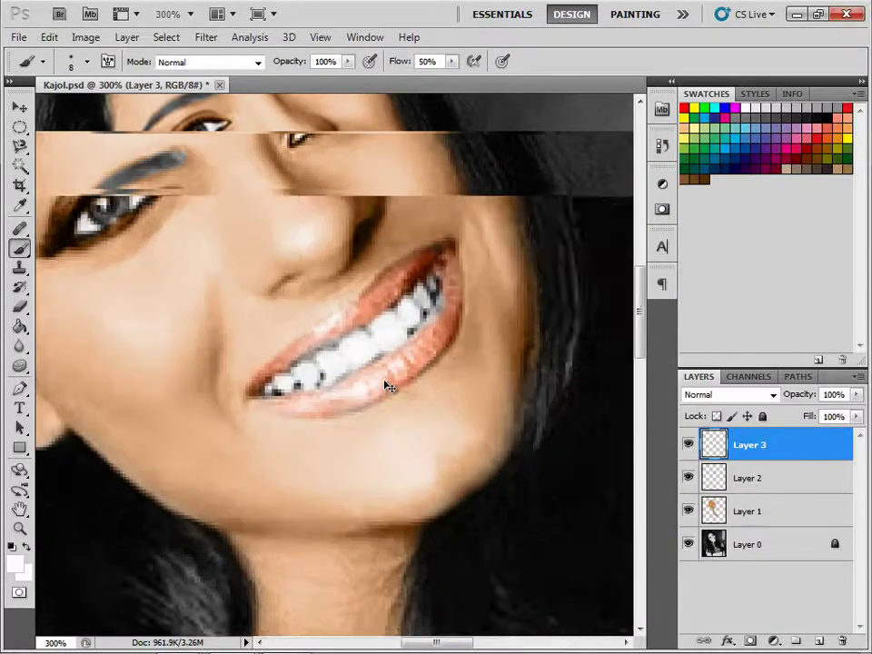
{"action": "key", "text": "ctrl+plus"}
{"action": "left_click_drag", "start_coordinate": [352, 301], "coordinate": [391, 339]}
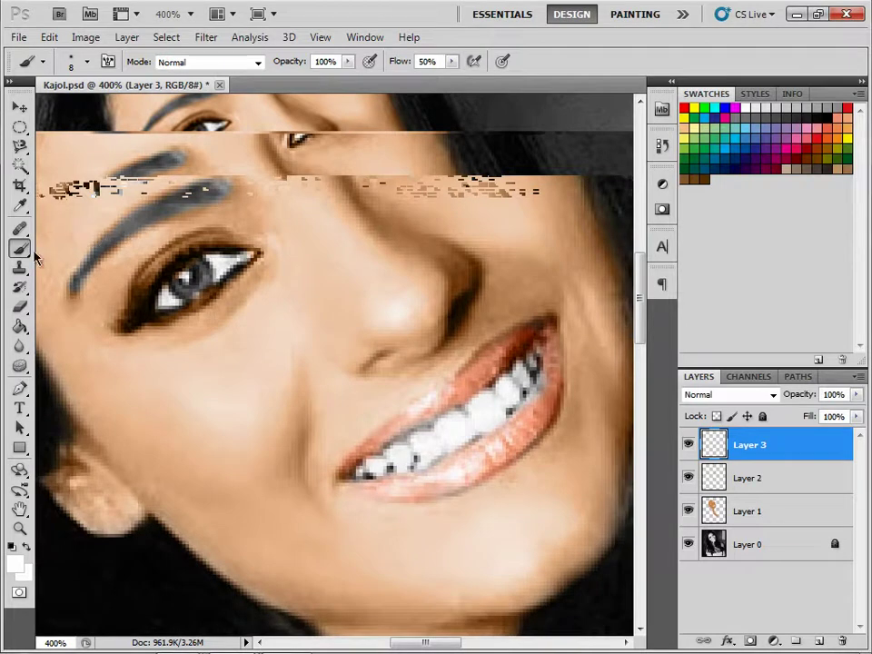
- Paint both irises light blue b2d3ff and set Layer 3 to Color blend mode
{"action": "left_click", "coordinate": [16, 564]}
{"action": "left_click", "coordinate": [452, 236]}
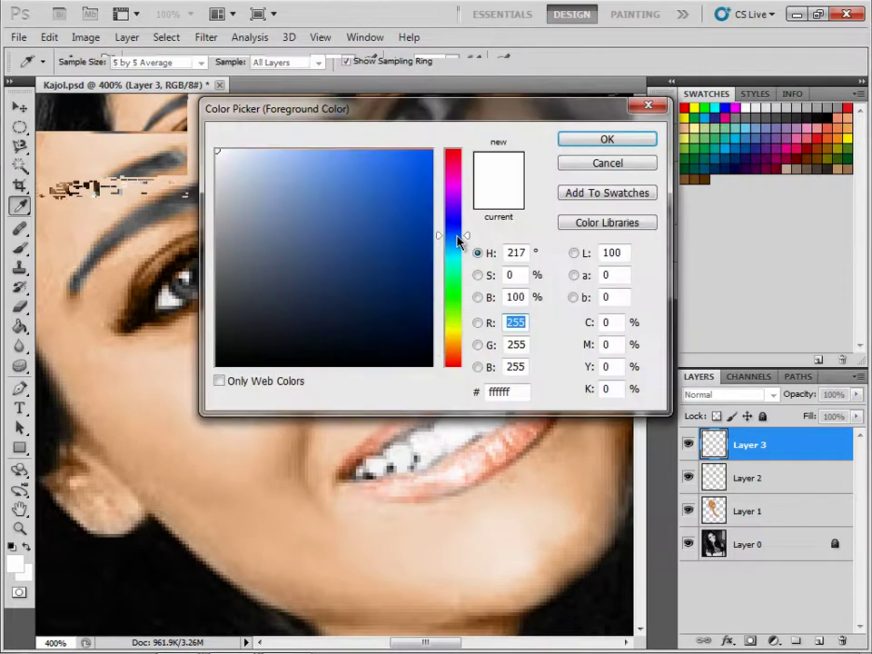
{"action": "left_click", "coordinate": [281, 150]}
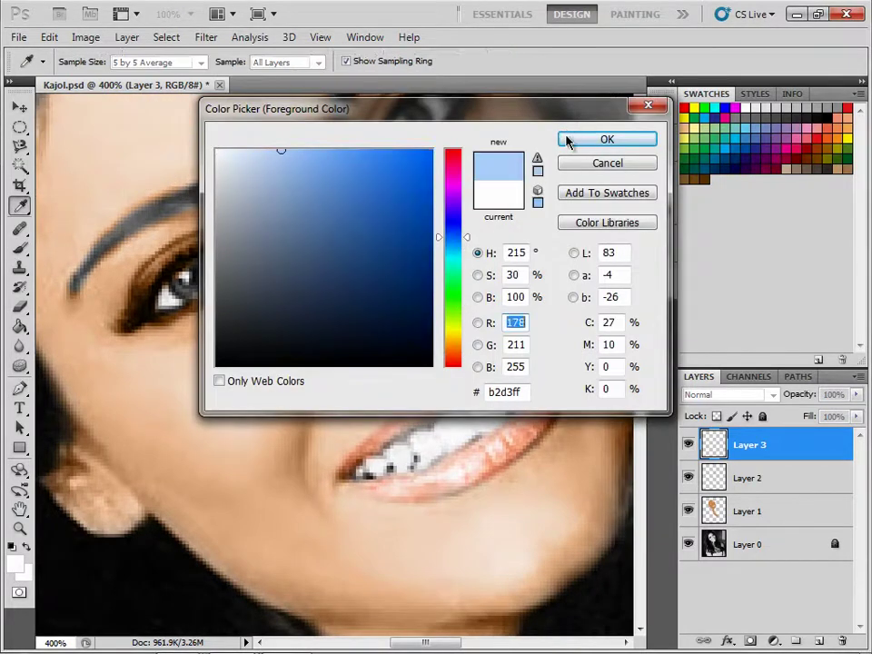
{"action": "left_click", "coordinate": [581, 138]}
{"action": "left_click_drag", "start_coordinate": [189, 274], "coordinate": [188, 281]}
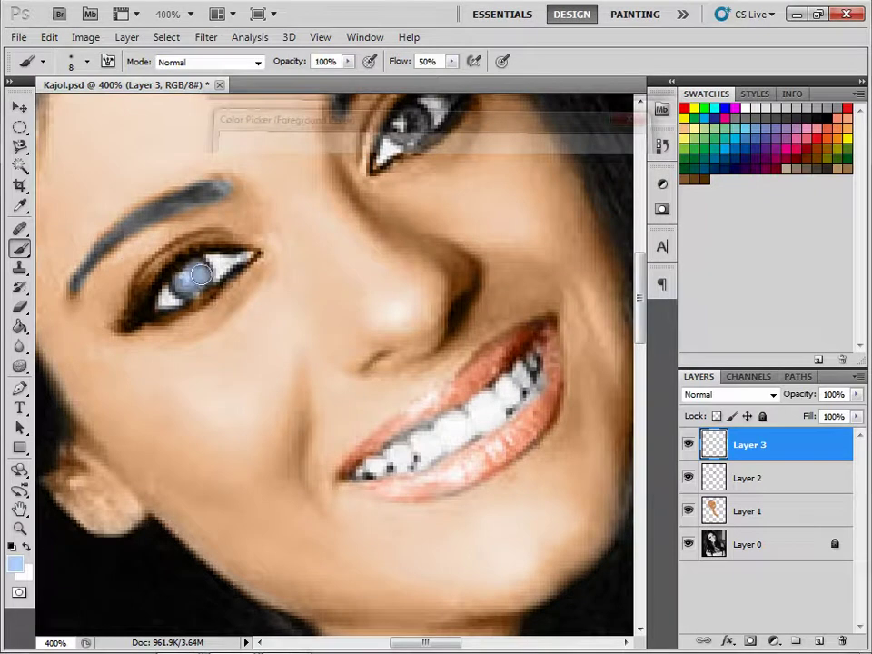
{"action": "left_click_drag", "start_coordinate": [307, 222], "coordinate": [295, 276]}
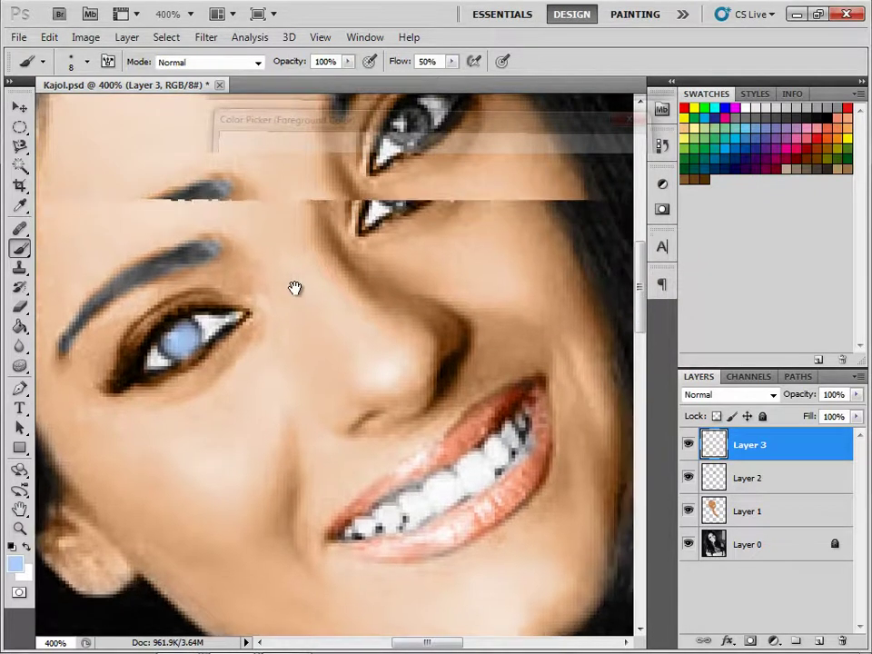
{"action": "mouse_move", "coordinate": [390, 218]}
{"action": "left_mouse_down"}
{"action": "mouse_move", "coordinate": [403, 209]}
{"action": "mouse_move", "coordinate": [391, 216]}
{"action": "left_mouse_up"}
{"action": "left_click", "coordinate": [688, 395]}
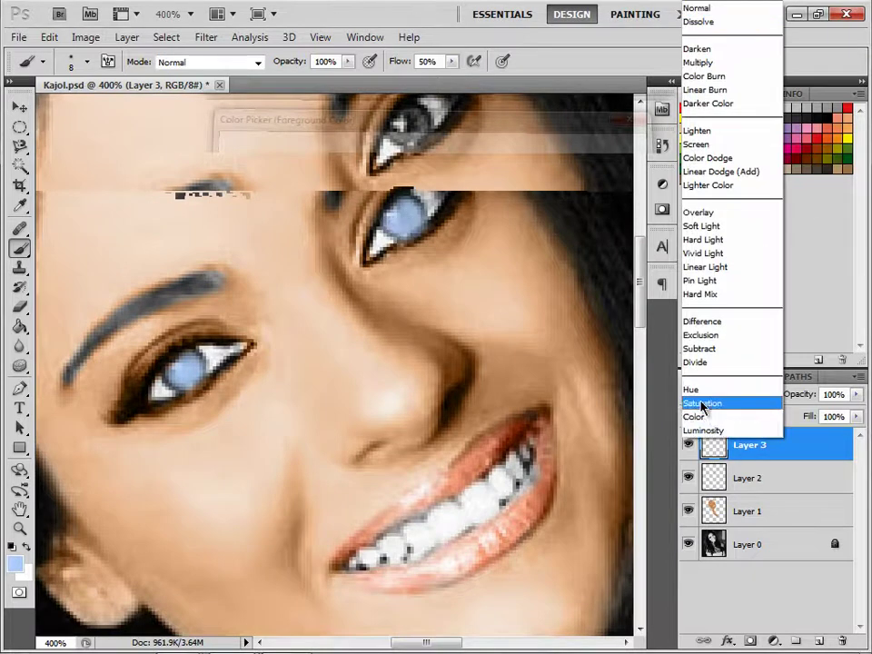
{"action": "left_click", "coordinate": [702, 412]}
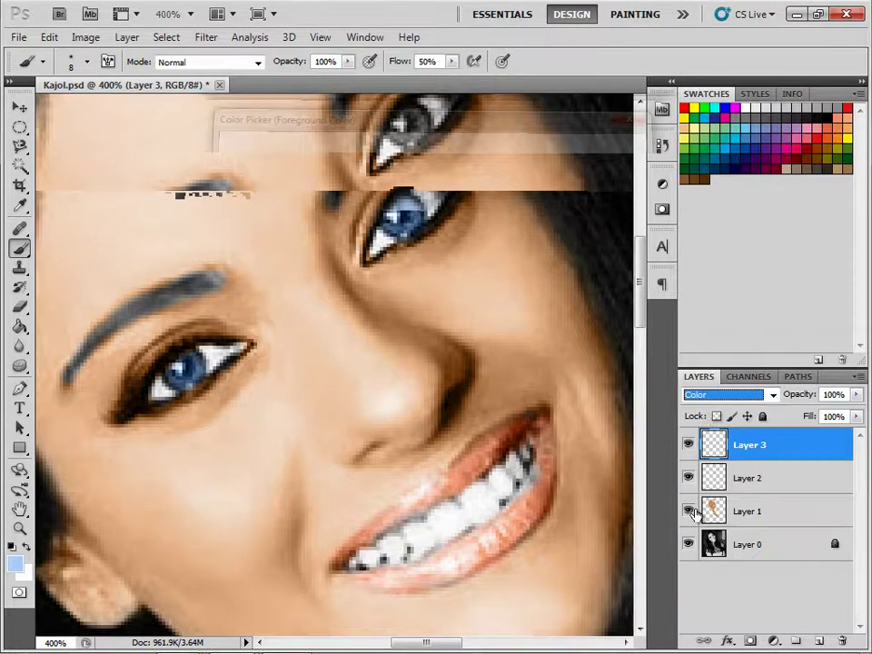
{"action": "key", "text": "ctrl+0"}
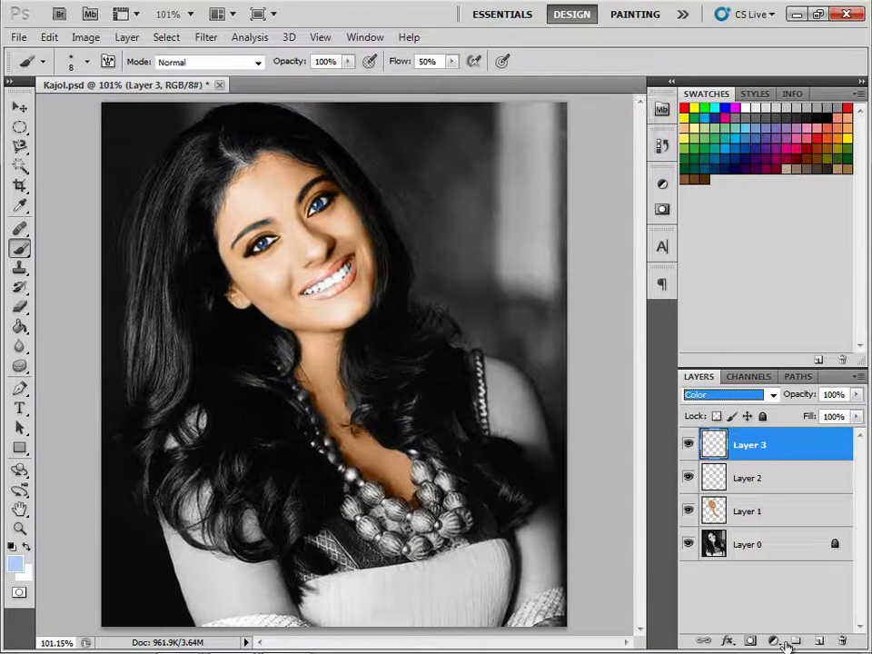
- Add Layer 4 and load the saved Clothes selection
{"action": "left_click", "coordinate": [819, 640]}
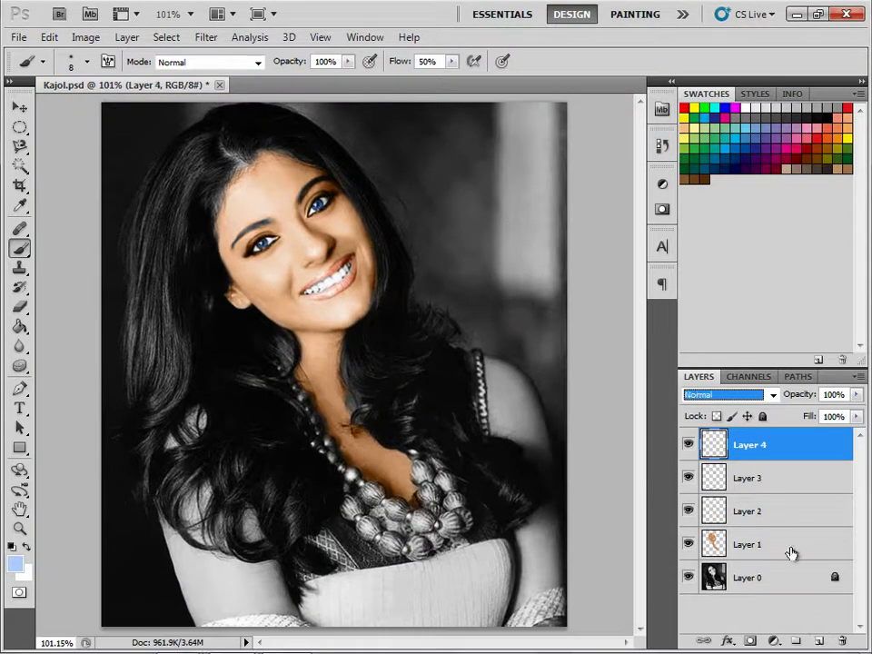
{"action": "left_click", "coordinate": [166, 38]}
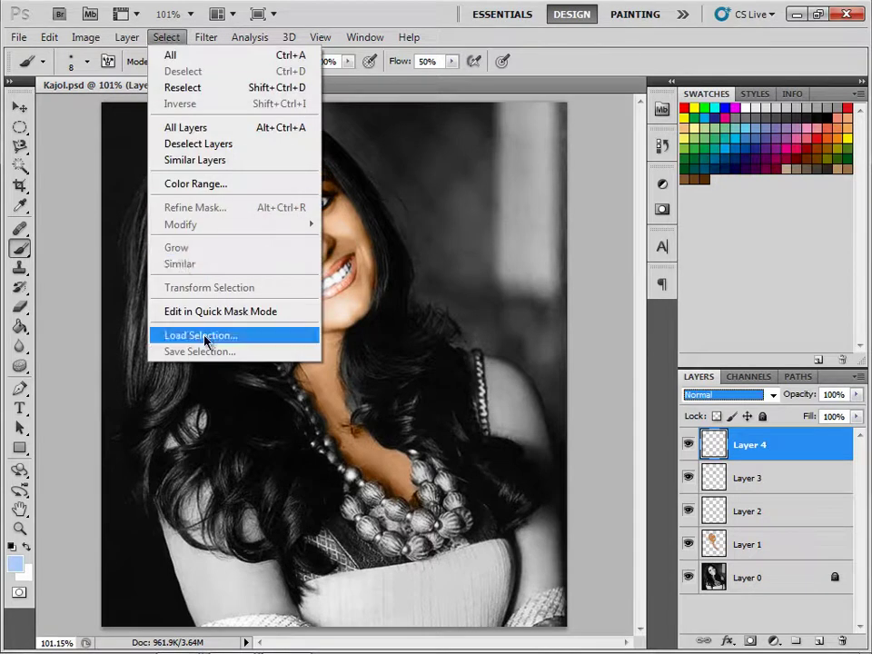
{"action": "left_click", "coordinate": [201, 334]}
{"action": "left_click", "coordinate": [393, 212]}
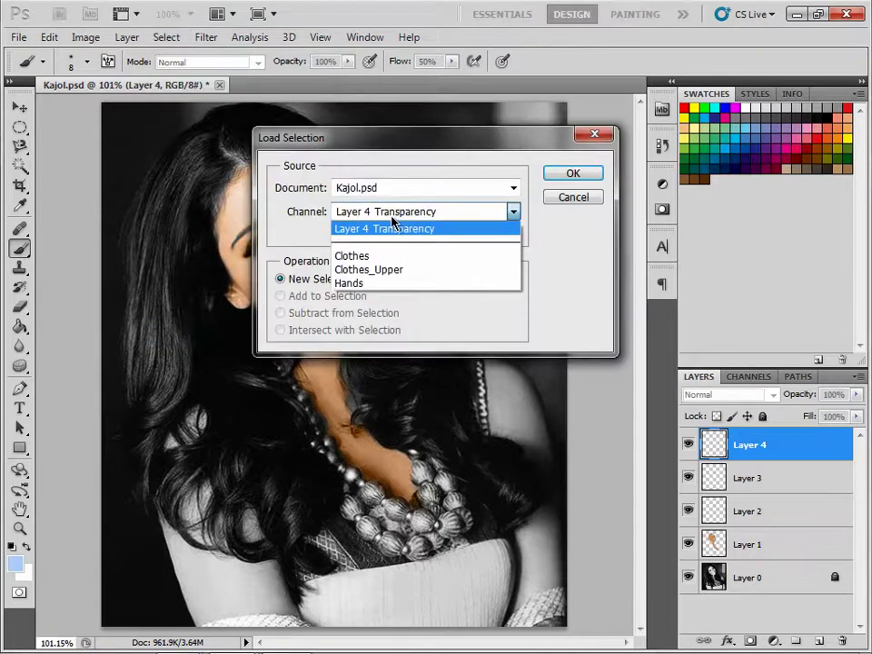
{"action": "left_click", "coordinate": [364, 257]}
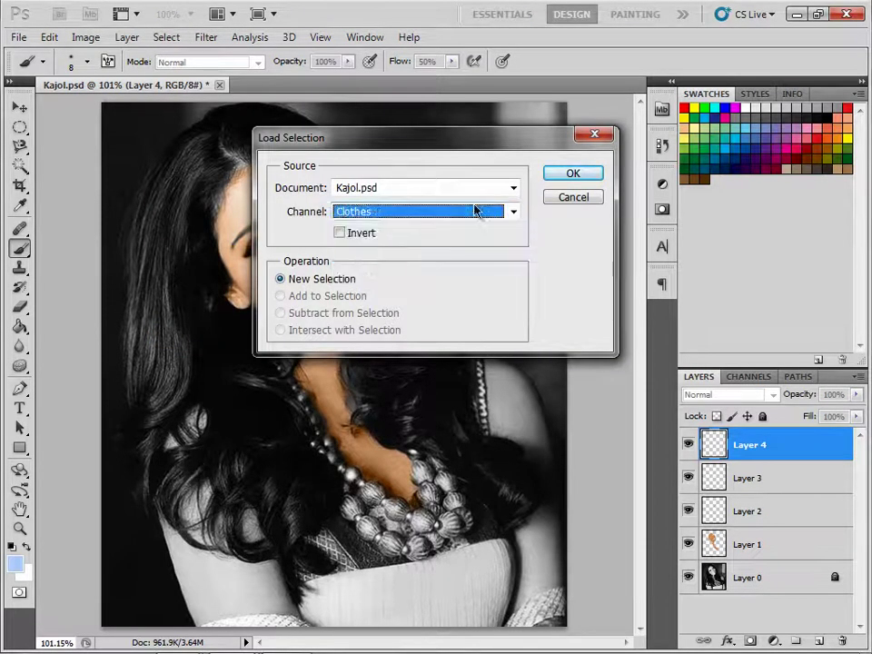
{"action": "left_click", "coordinate": [557, 175]}
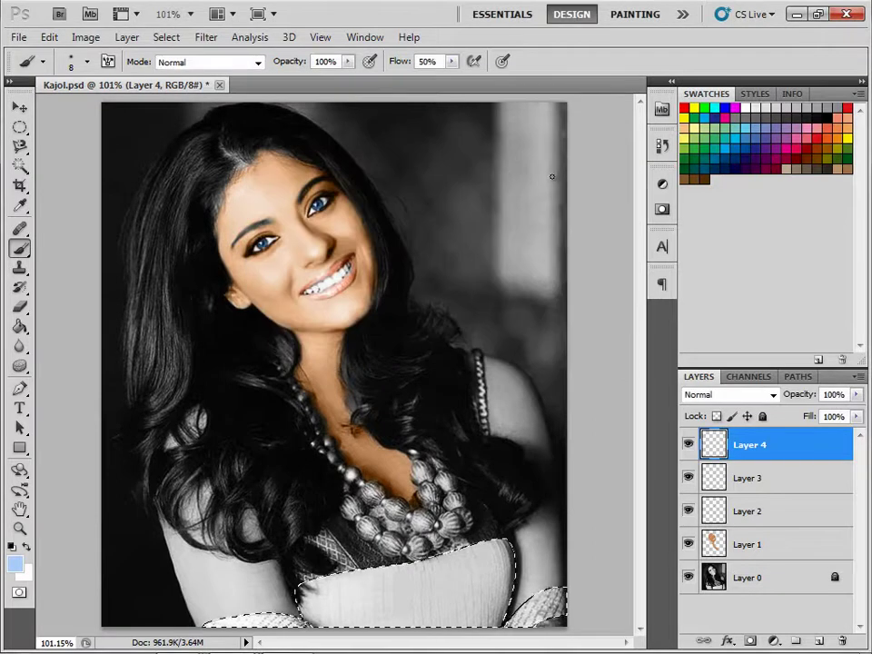
- Fill the Clothes selection with pink ff8ae8
{"action": "left_click", "coordinate": [17, 567]}
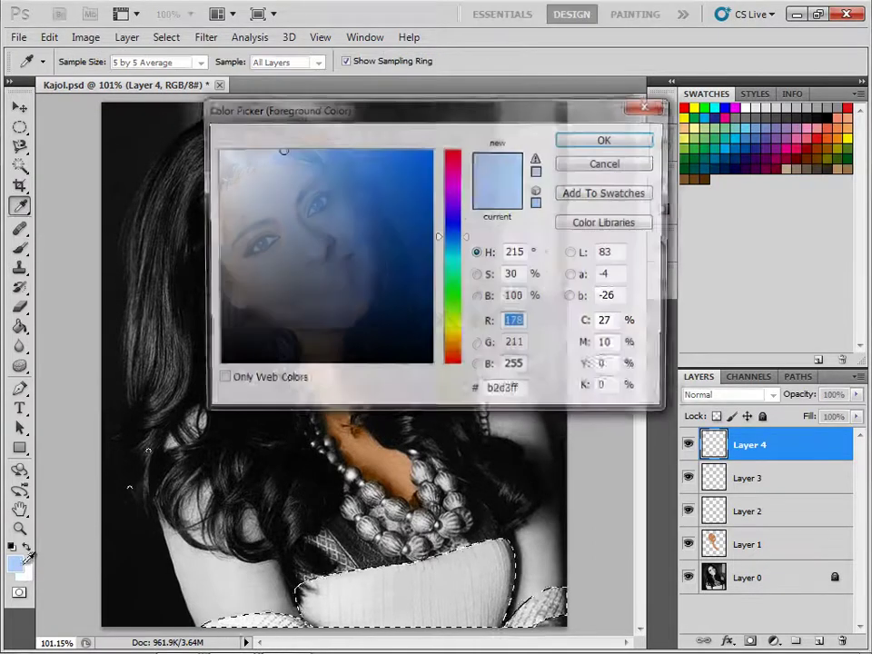
{"action": "left_click_drag", "start_coordinate": [453, 235], "coordinate": [456, 194]}
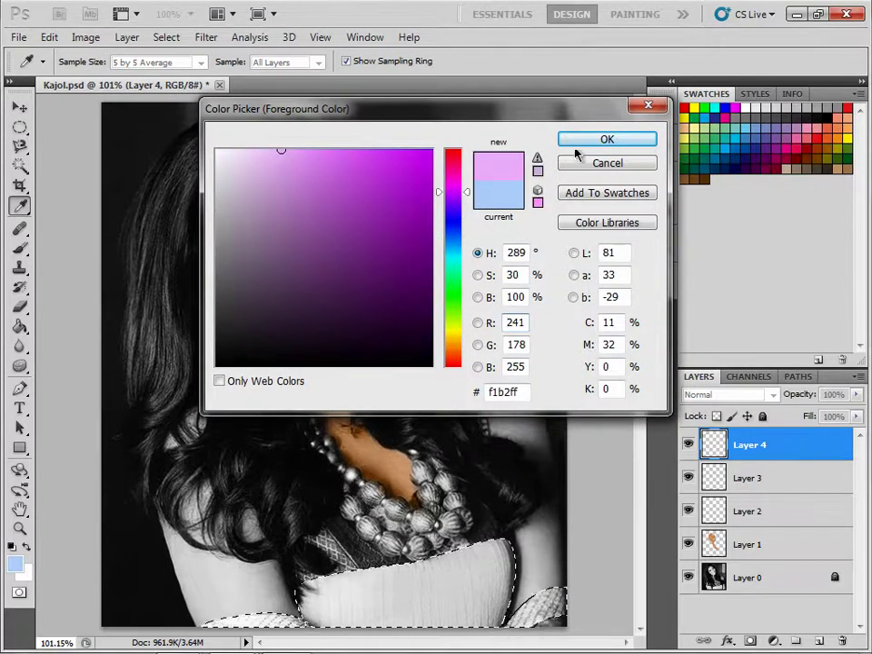
{"action": "left_click_drag", "start_coordinate": [469, 198], "coordinate": [468, 180]}
{"action": "left_click_drag", "start_coordinate": [309, 147], "coordinate": [318, 136]}
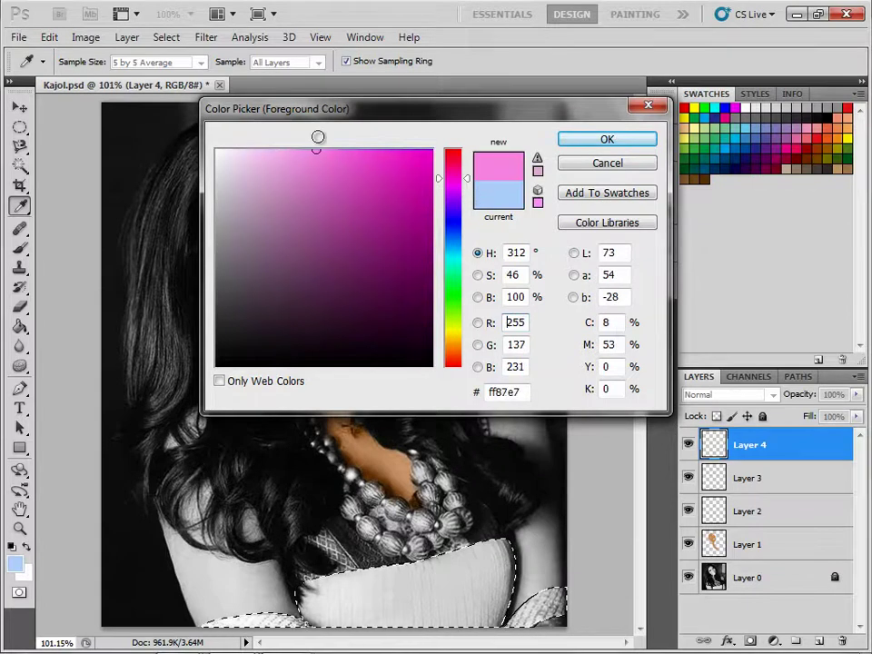
{"action": "left_click", "coordinate": [559, 139]}
{"action": "key", "text": "alt+BackSpace"}
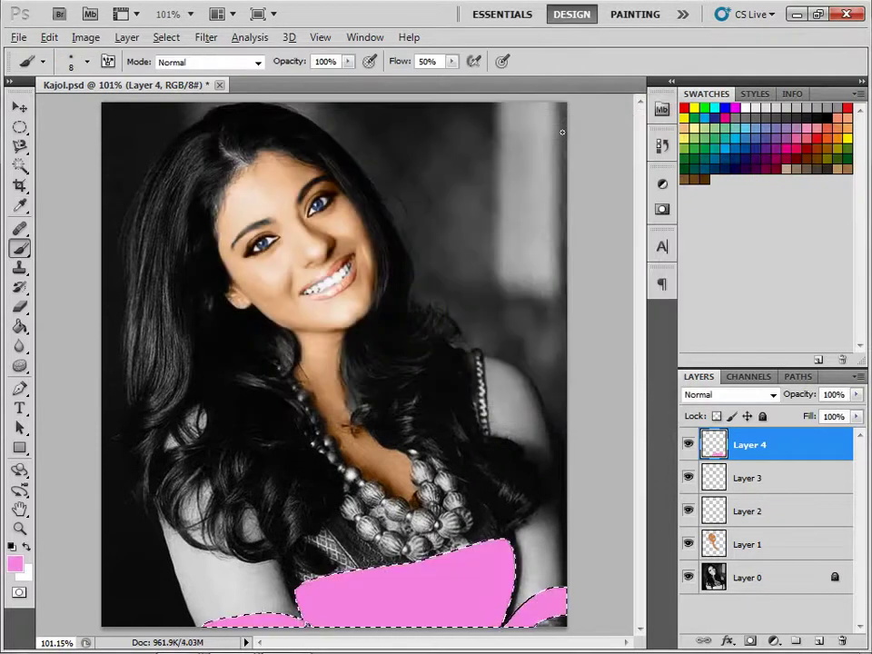
- Set Layer 4 to Color blend mode, deselect, and add an empty Layer 5
{"action": "left_click", "coordinate": [726, 394]}
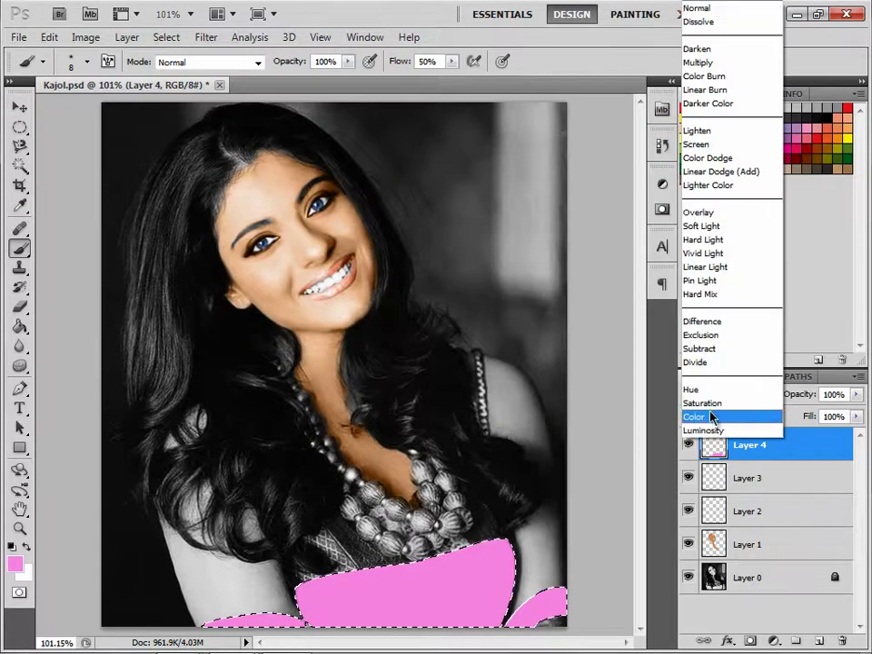
{"action": "left_click", "coordinate": [713, 414]}
{"action": "key", "text": "ctrl+d"}
{"action": "left_click", "coordinate": [162, 36]}
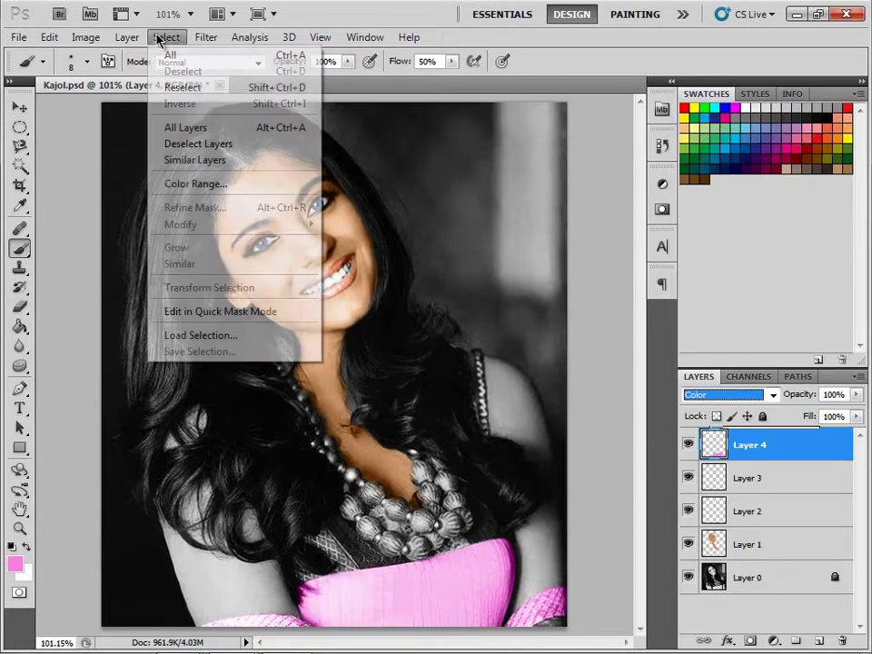
{"action": "left_click", "coordinate": [796, 640]}
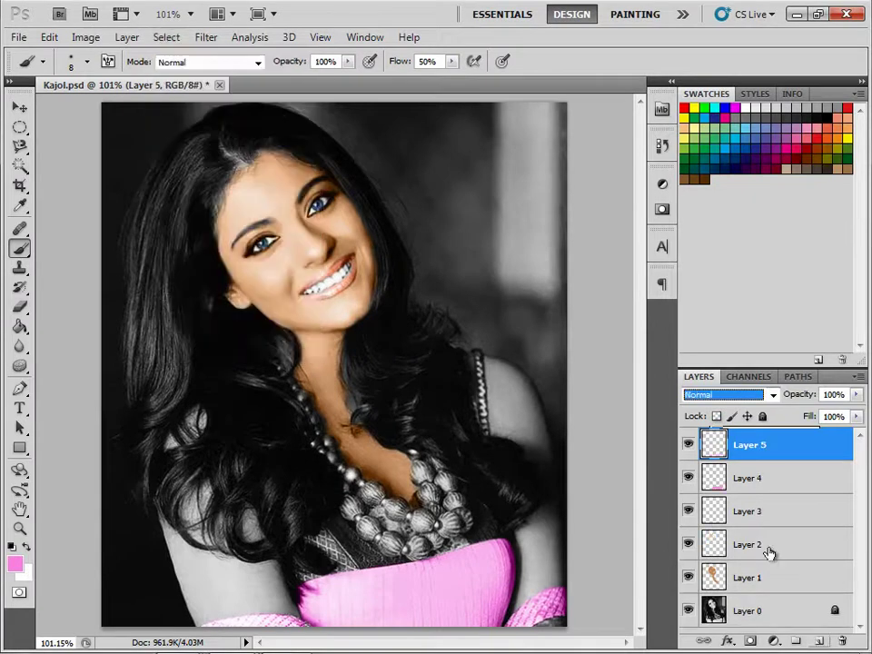
- Load the saved Clothes_Upper selection channel
{"action": "left_click", "coordinate": [166, 36]}
{"action": "left_click", "coordinate": [182, 335]}
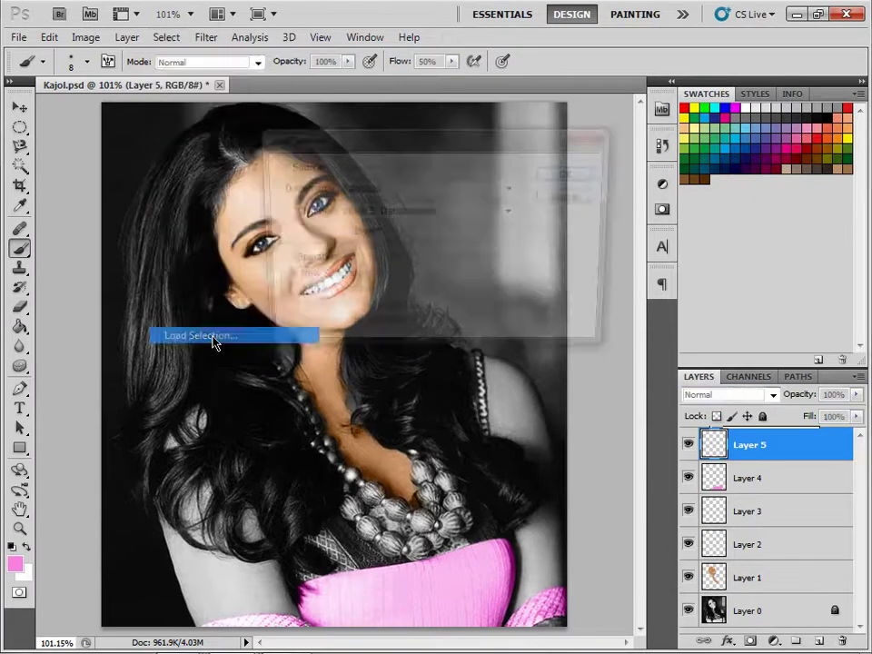
{"action": "left_click", "coordinate": [373, 214]}
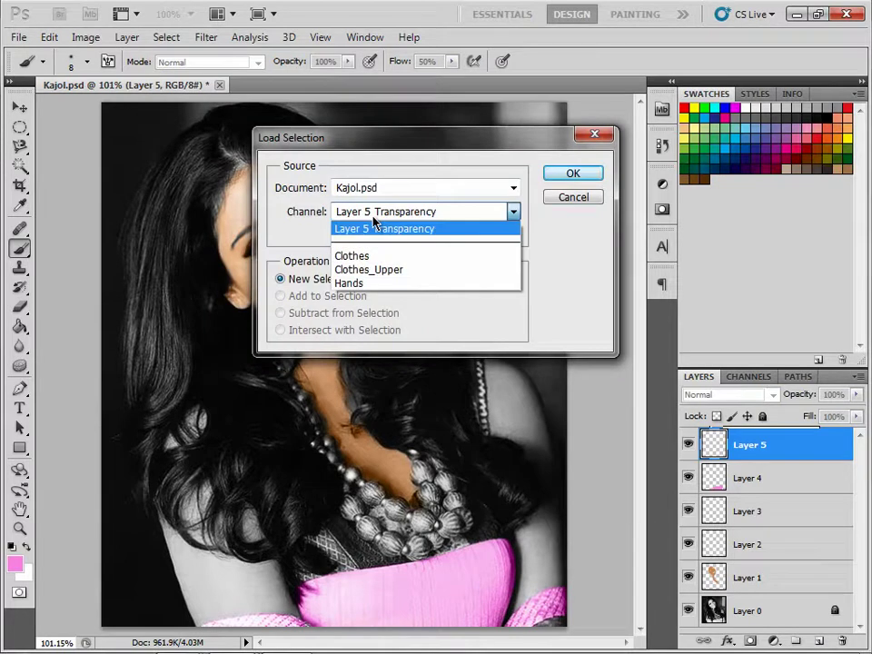
{"action": "left_click", "coordinate": [375, 257]}
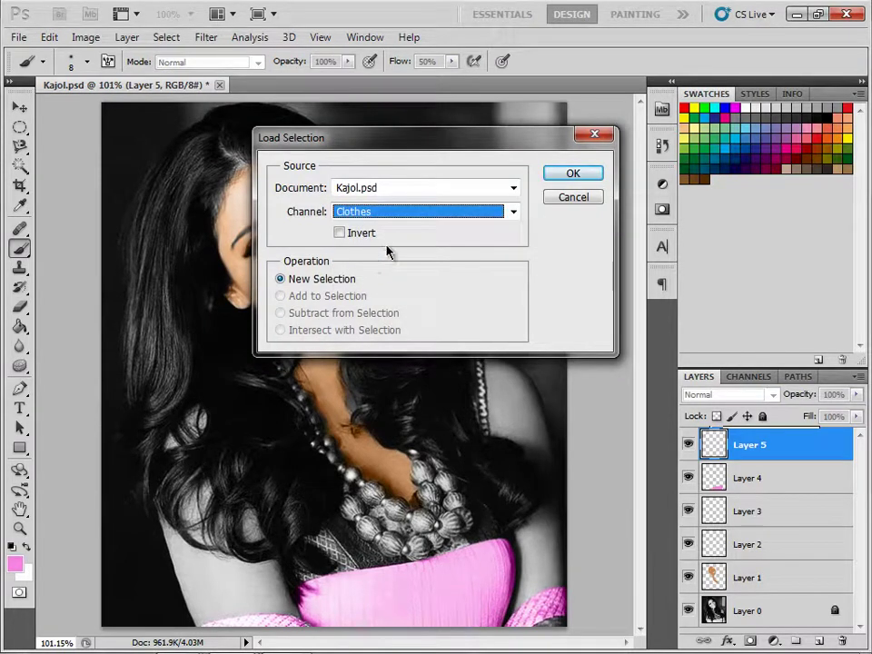
{"action": "left_click", "coordinate": [592, 177]}
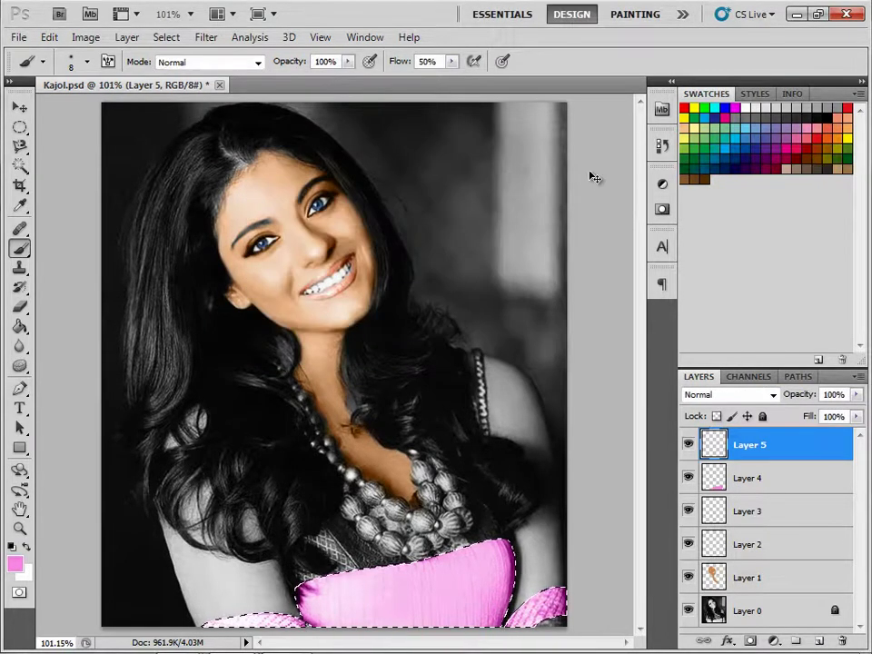
{"action": "left_click", "coordinate": [126, 37]}
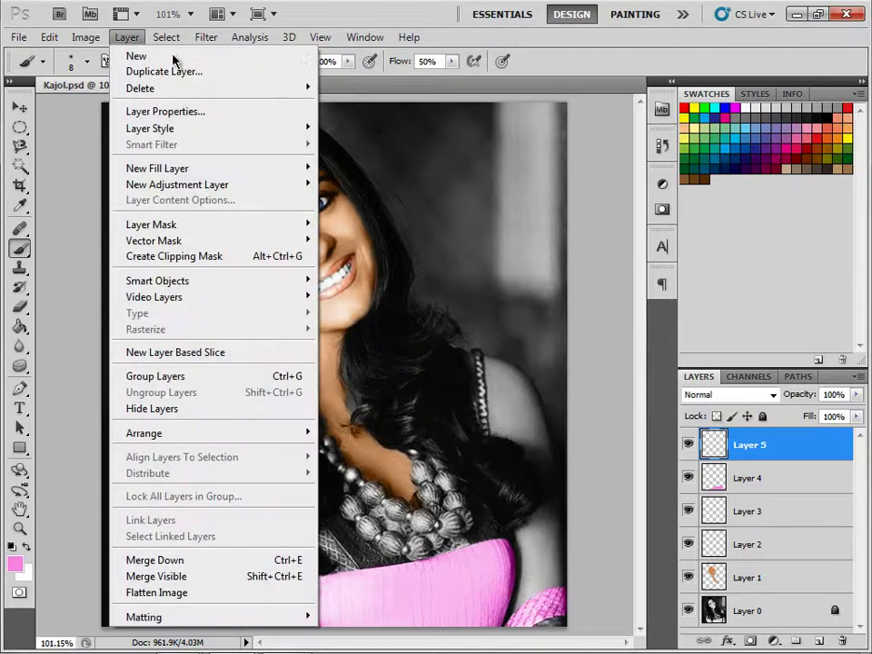
{"action": "left_click", "coordinate": [232, 335]}
{"action": "left_click", "coordinate": [385, 211]}
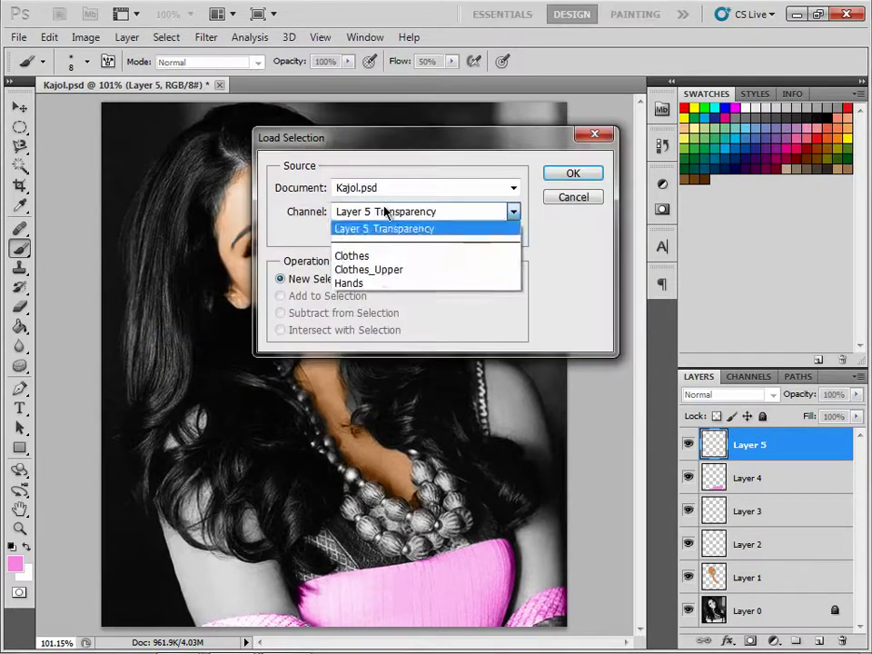
{"action": "left_click", "coordinate": [378, 270]}
{"action": "left_click", "coordinate": [560, 177]}
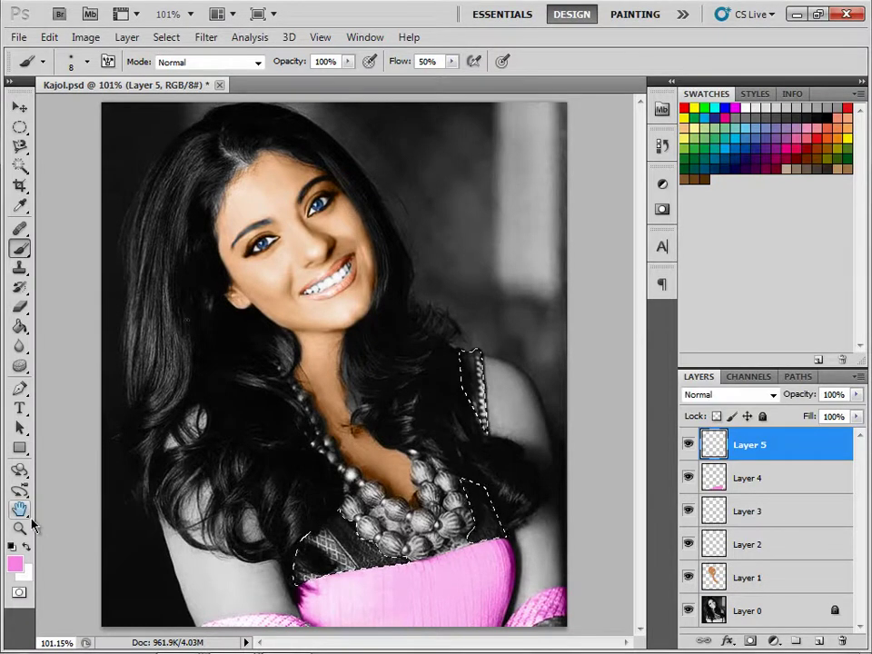
- Fill the Clothes_Upper selection with dark brown 9a3e00
{"action": "left_click", "coordinate": [15, 564]}
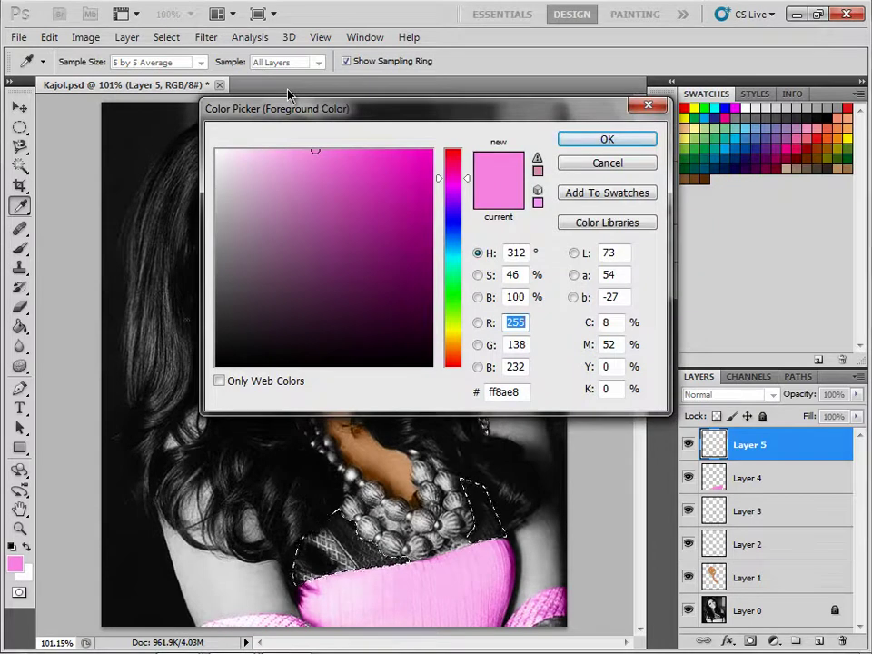
{"action": "mouse_move", "coordinate": [463, 257]}
{"action": "left_mouse_down"}
{"action": "mouse_move", "coordinate": [465, 377]}
{"action": "mouse_move", "coordinate": [460, 161]}
{"action": "mouse_move", "coordinate": [459, 352]}
{"action": "left_mouse_up"}
{"action": "mouse_move", "coordinate": [335, 155]}
{"action": "left_mouse_down"}
{"action": "mouse_move", "coordinate": [445, 129]}
{"action": "mouse_move", "coordinate": [452, 234]}
{"action": "left_mouse_up"}
{"action": "left_click", "coordinate": [574, 143]}
{"action": "key", "text": "b"}
{"action": "key", "text": "alt+BackSpace"}
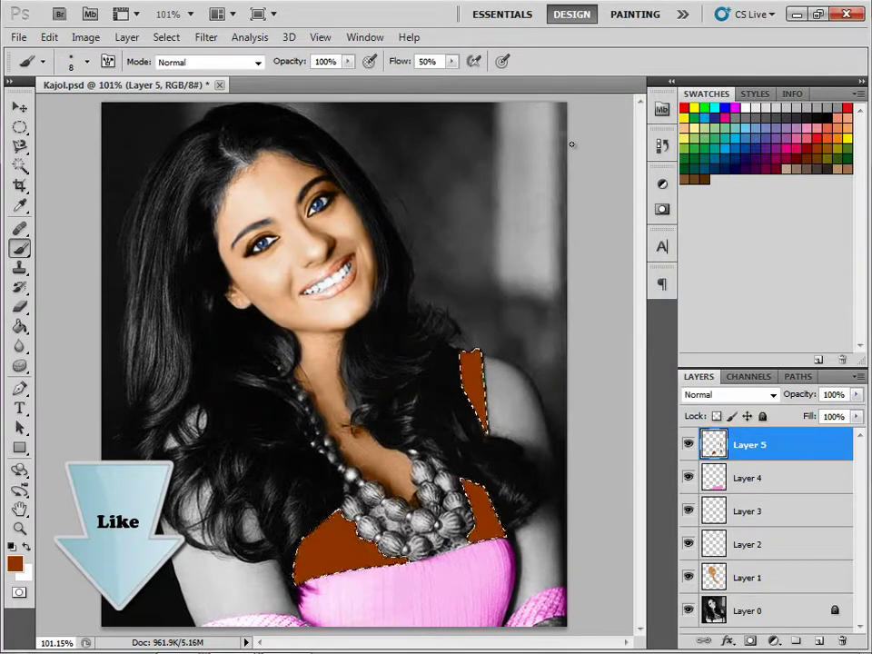
- Deselect and set Layer 5 to Color blend mode, checking the tint up close
{"action": "key", "text": "ctrl+d"}
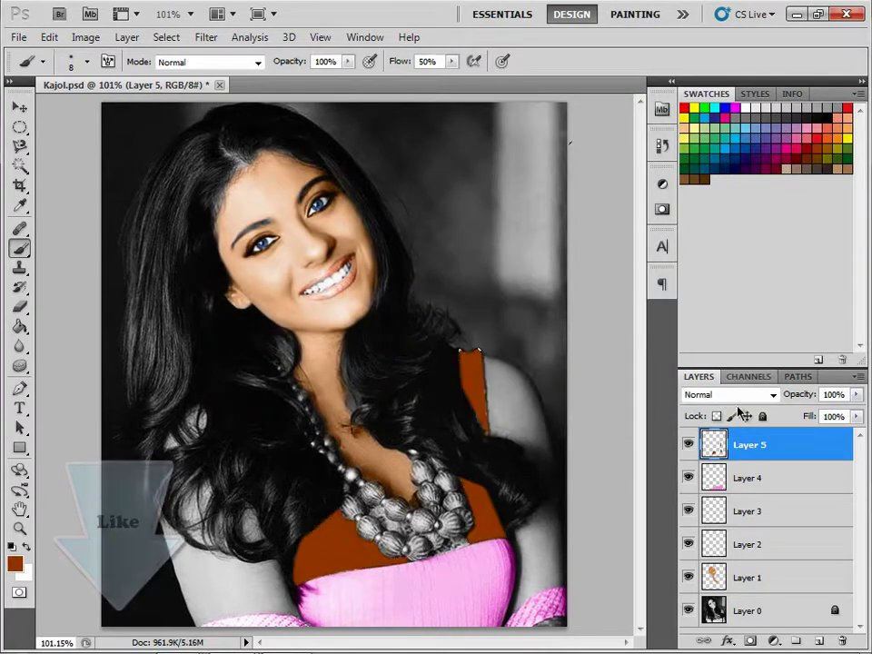
{"action": "left_click", "coordinate": [737, 394]}
{"action": "left_click", "coordinate": [724, 417]}
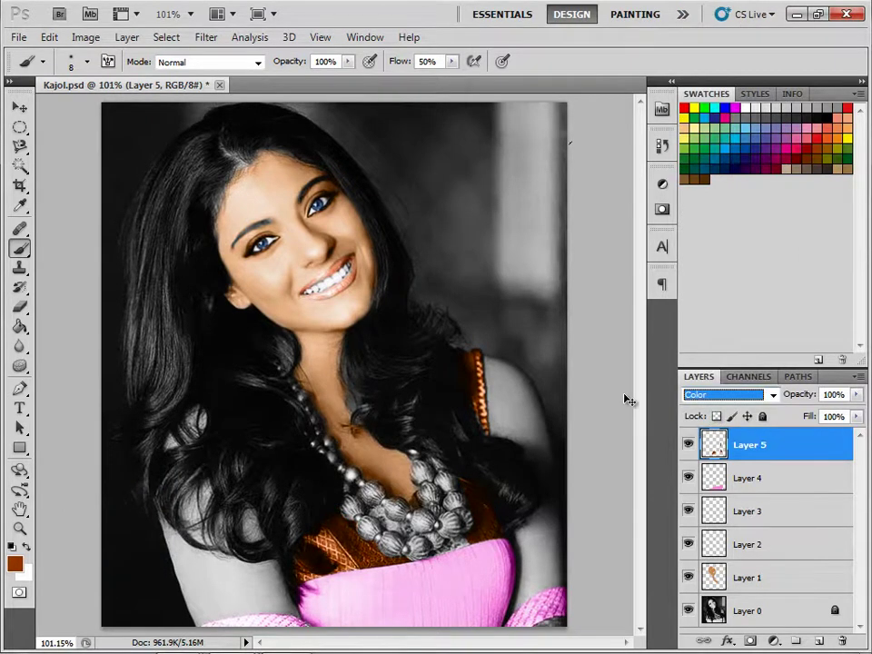
{"action": "key", "text": "ctrl+plus"}
{"action": "left_click_drag", "start_coordinate": [535, 405], "coordinate": [393, 180]}
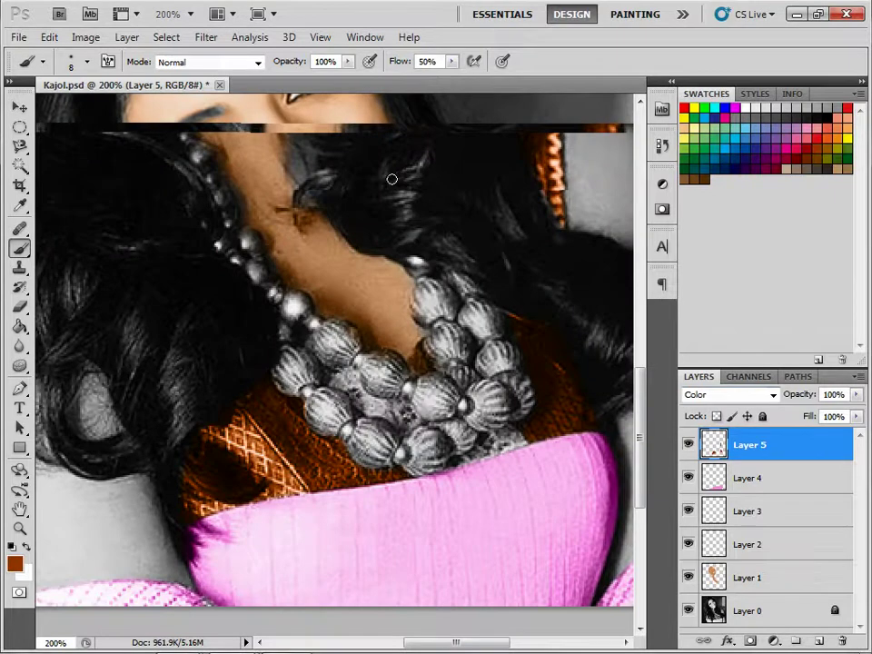
{"action": "key", "text": "ctrl+0"}
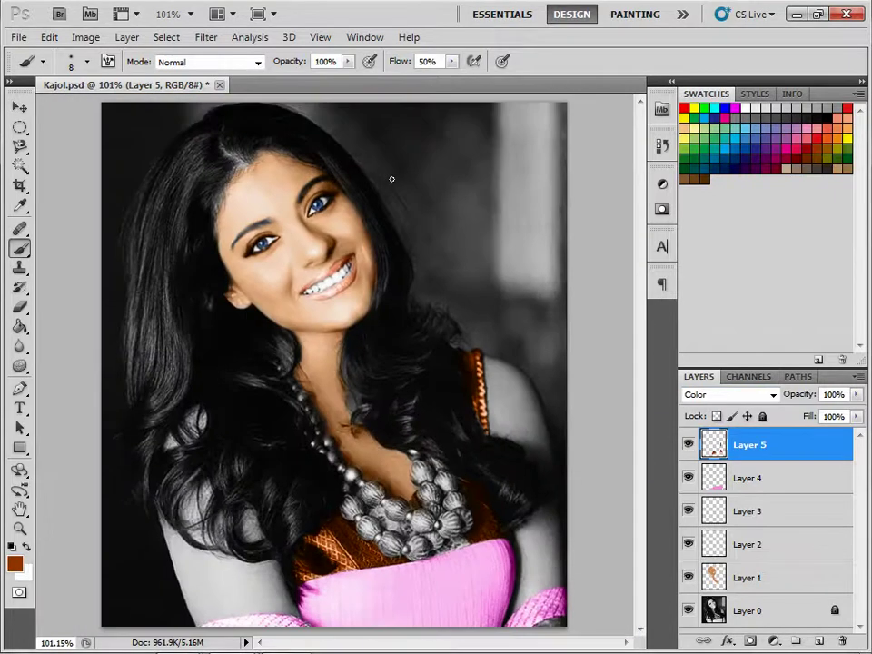
- Load the saved Hands selection and add an empty Layer 6
{"action": "left_click", "coordinate": [127, 37]}
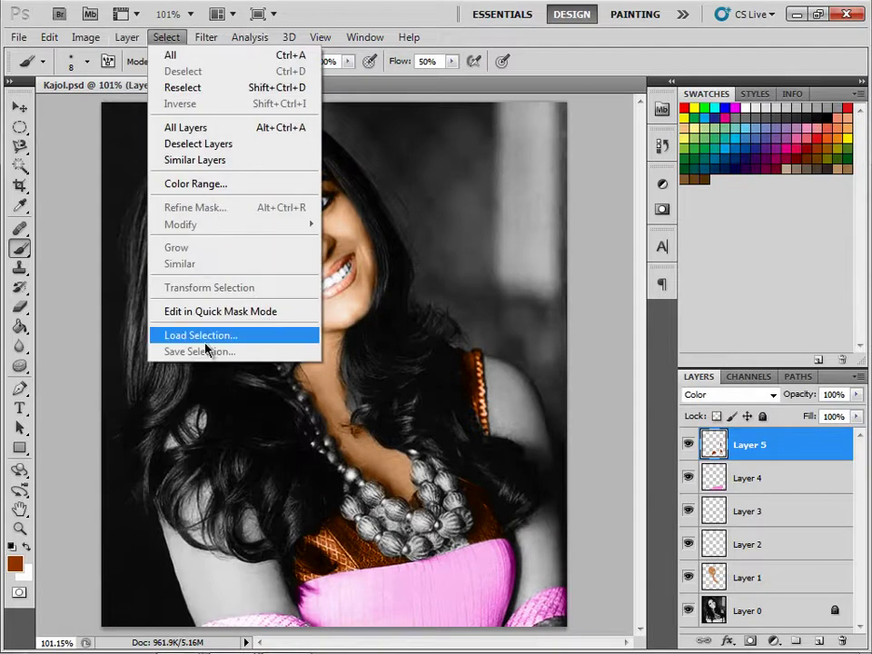
{"action": "left_click", "coordinate": [204, 336]}
{"action": "left_click", "coordinate": [405, 212]}
{"action": "left_click", "coordinate": [373, 283]}
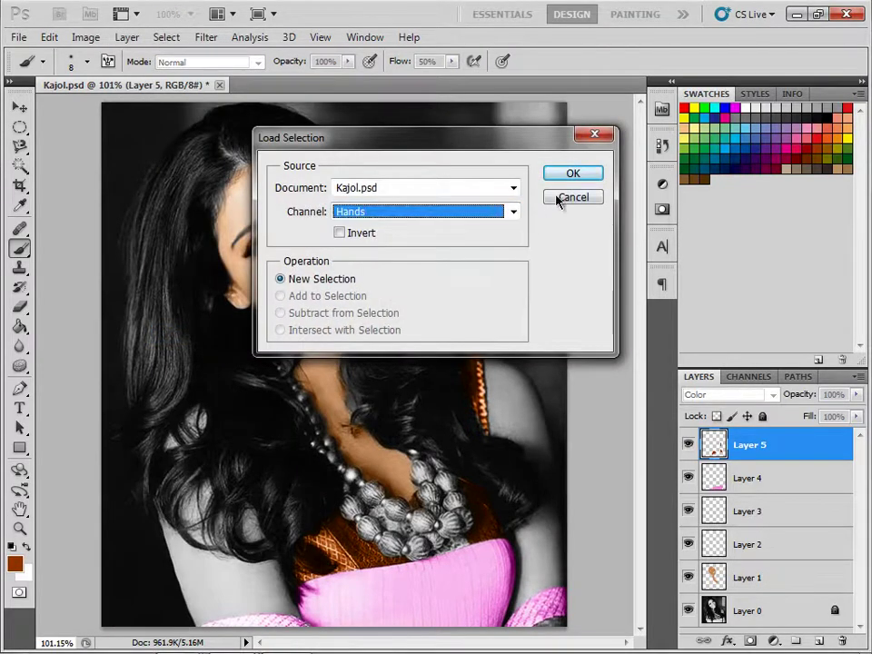
{"action": "left_click", "coordinate": [568, 172]}
{"action": "left_click", "coordinate": [818, 641]}
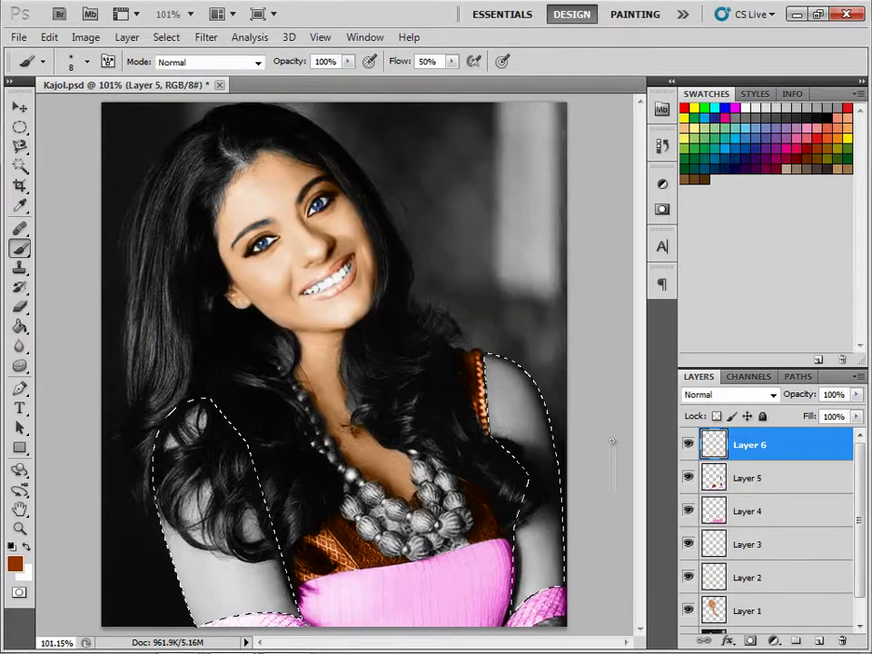
- Fill the arm selection with a peach skin tone #f5d3b6 sampled from the face
{"action": "left_click", "coordinate": [14, 563]}
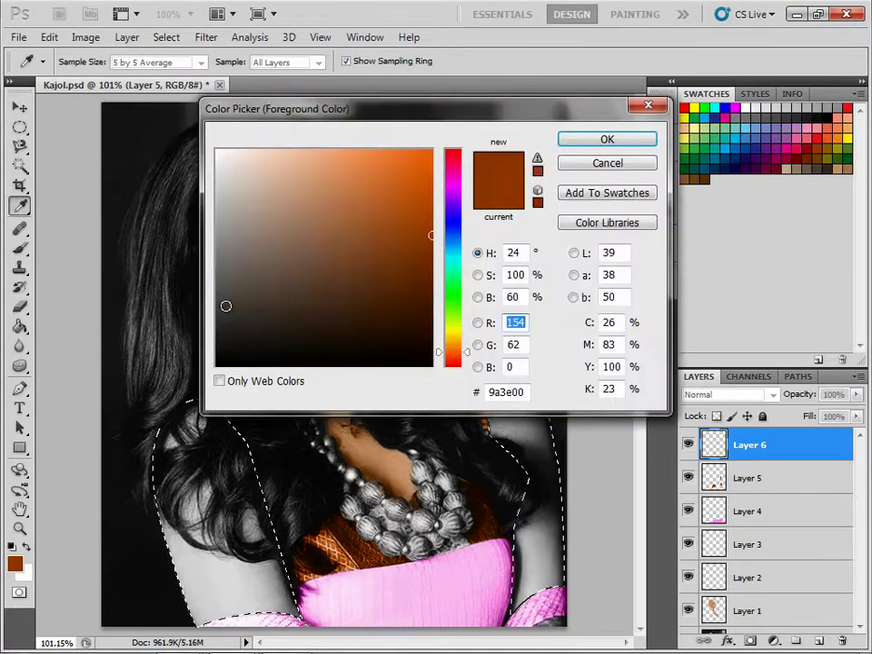
{"action": "left_click_drag", "start_coordinate": [354, 135], "coordinate": [455, 138]}
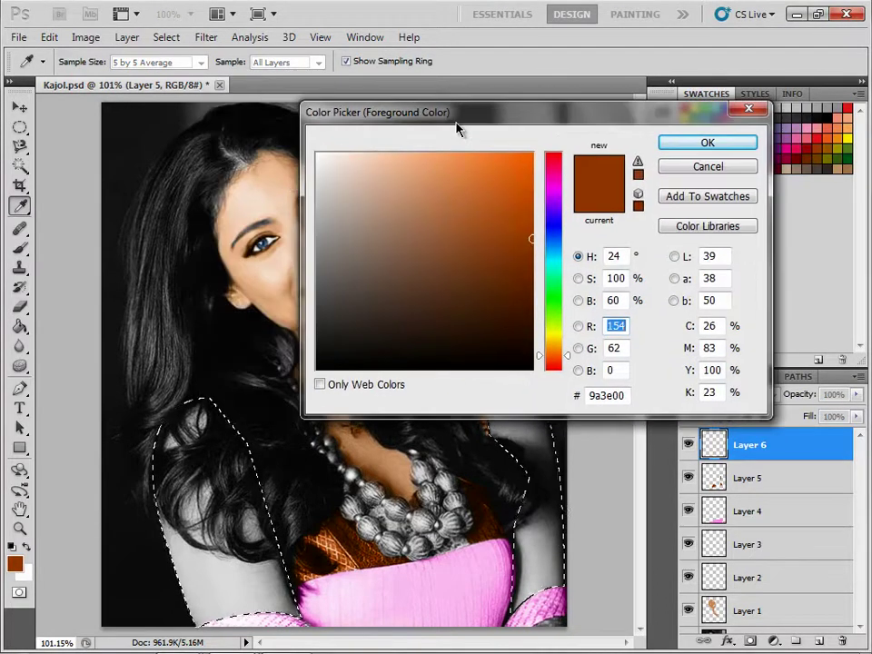
{"action": "left_click", "coordinate": [286, 195]}
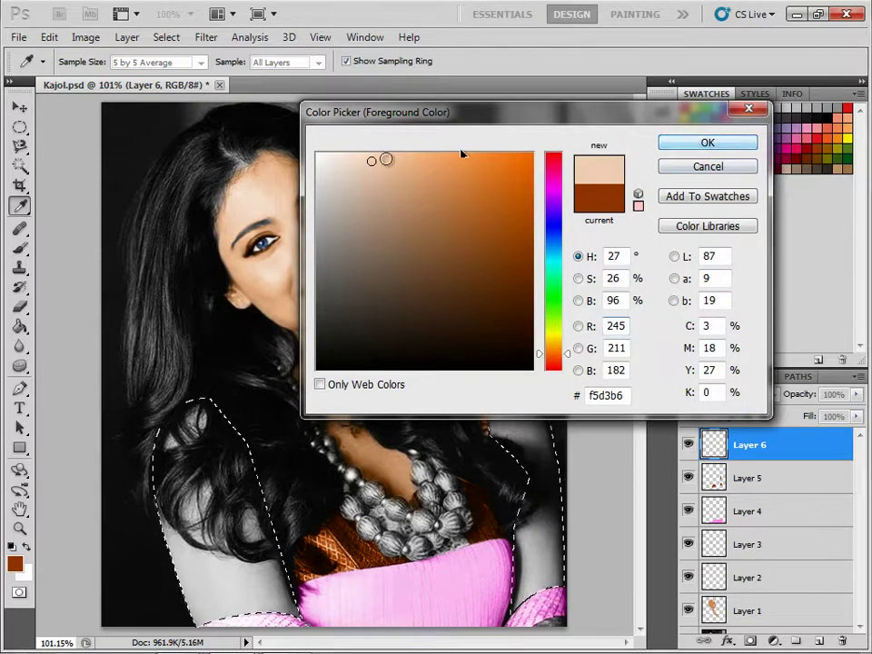
{"action": "left_click", "coordinate": [384, 157]}
{"action": "left_click", "coordinate": [755, 136]}
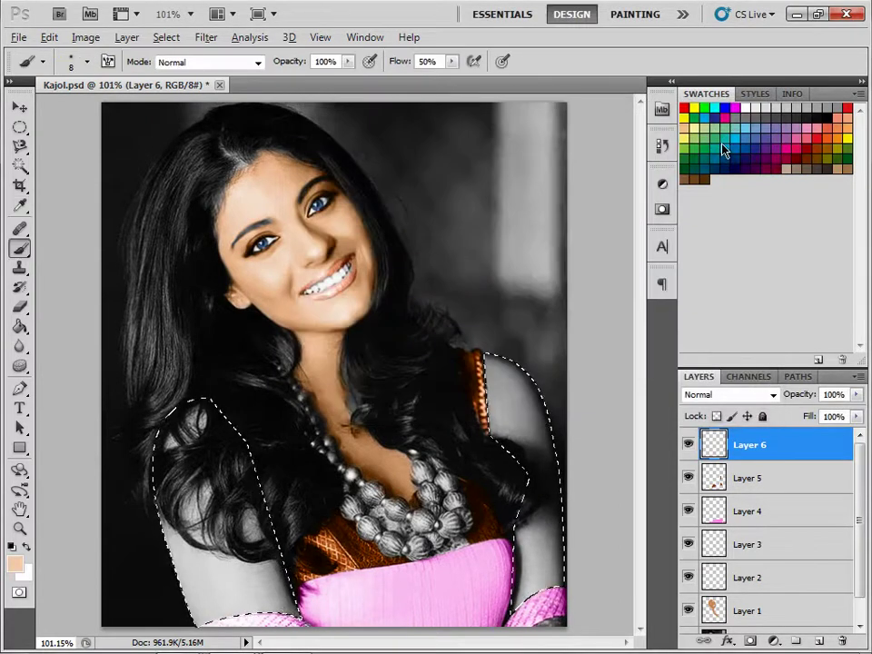
{"action": "key", "text": "alt+BackSpace"}
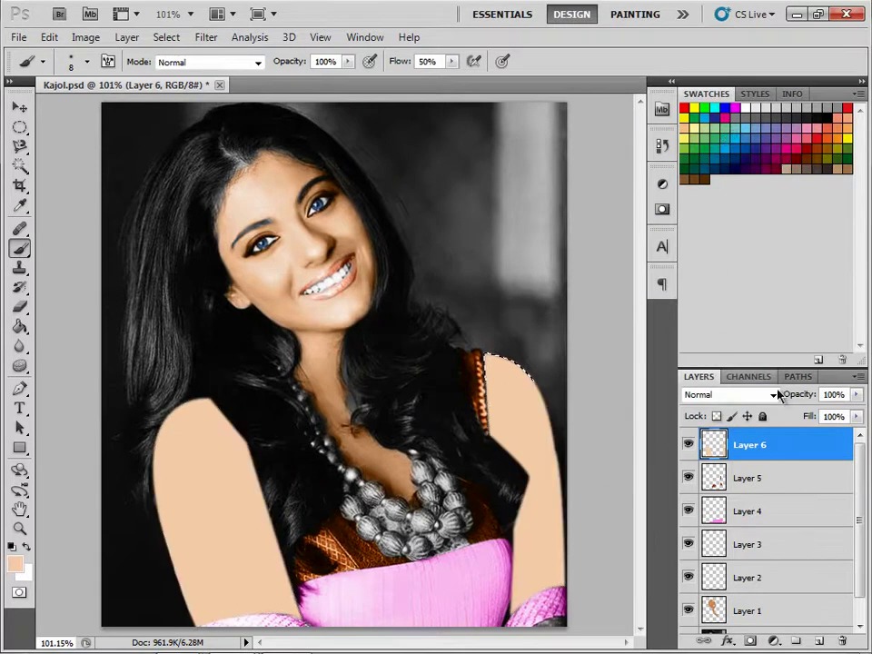
- Set Layer 6 to Color blend mode, deselect, and select Layer 1
{"action": "left_click", "coordinate": [772, 394]}
{"action": "left_click", "coordinate": [711, 418]}
{"action": "key", "text": "ctrl+d"}
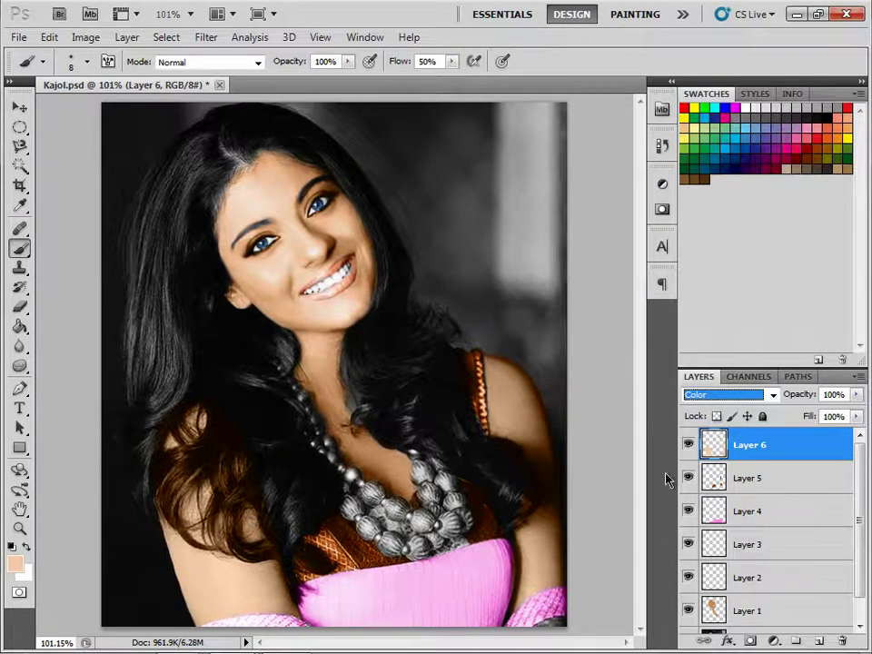
{"action": "left_click", "coordinate": [750, 607]}
- Load and drop Layer 1's skin selection, return to Layer 6, and add an empty Layer 7 on top
{"action": "left_click", "coordinate": [709, 613], "text": "ctrl"}
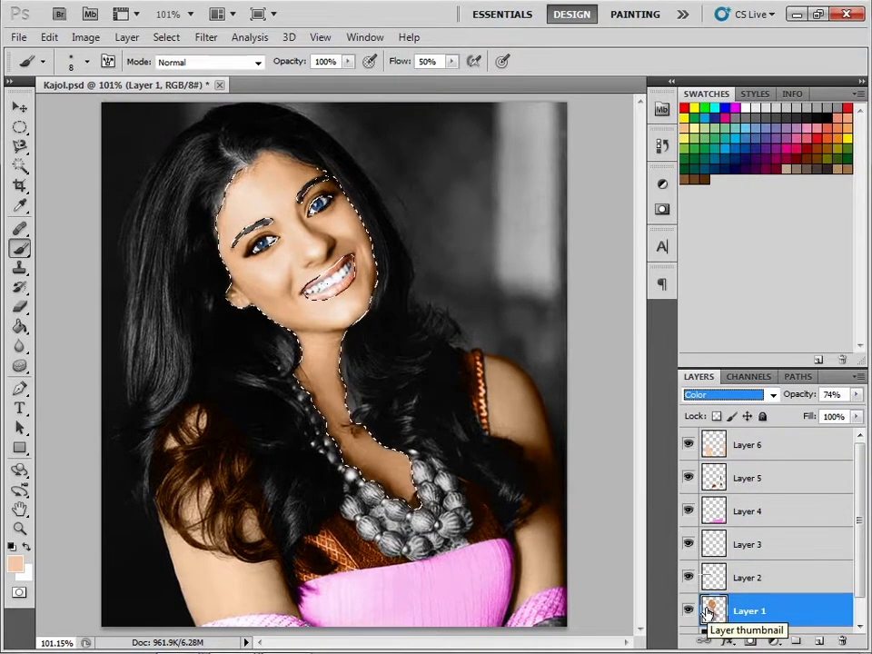
{"action": "key", "text": "ctrl+d"}
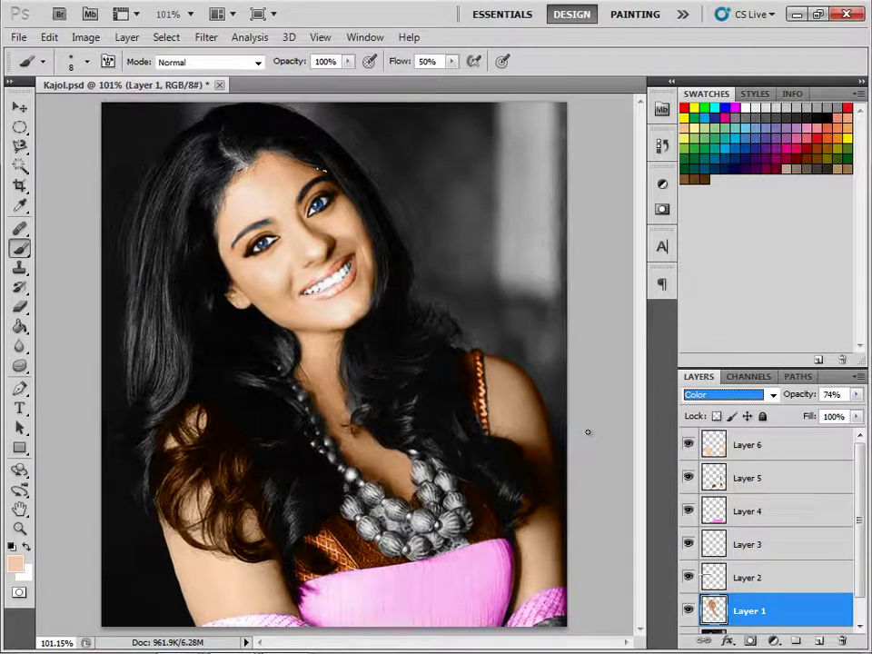
{"action": "key", "text": "alt+period"}
{"action": "left_click", "coordinate": [823, 642]}
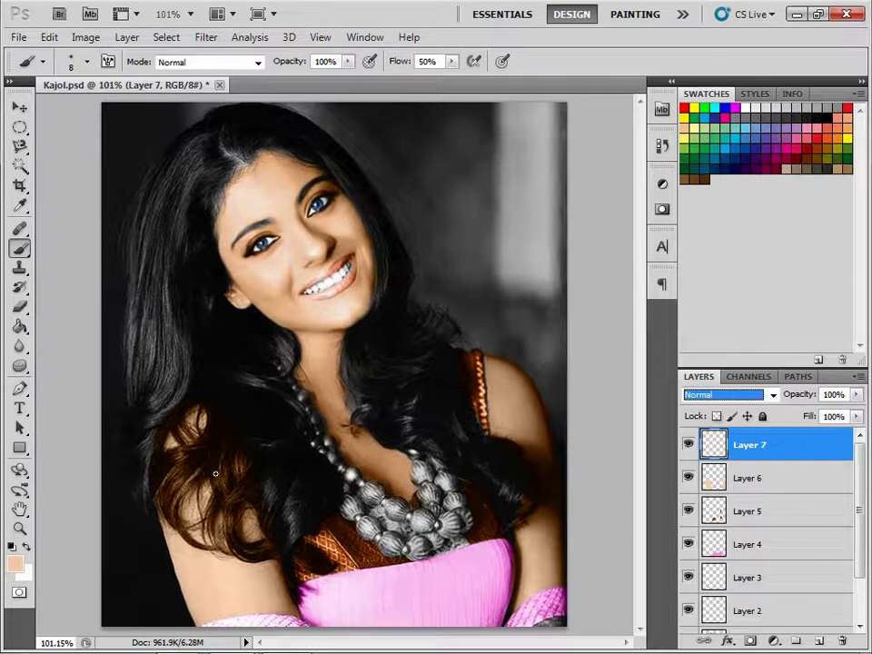
- Set the foreground colour to brown 7f5100 in the Color Picker
{"action": "right_click", "coordinate": [20, 247]}
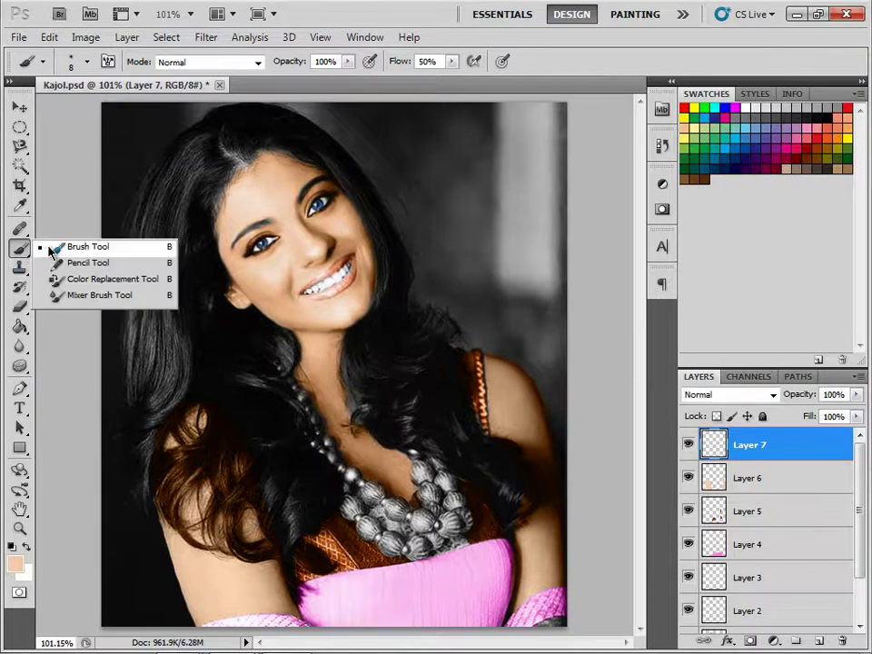
{"action": "left_click", "coordinate": [50, 251]}
{"action": "left_click", "coordinate": [13, 562]}
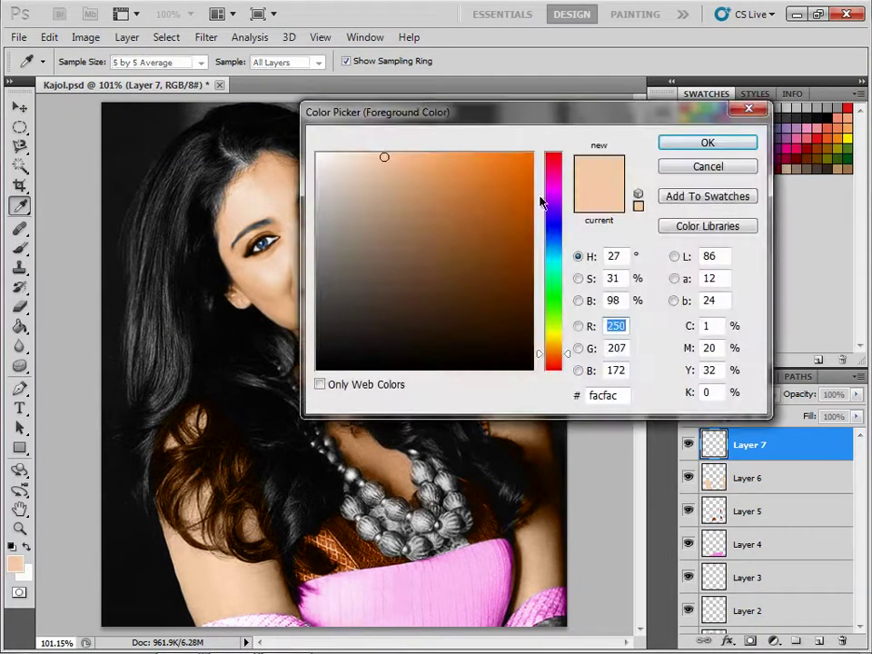
{"action": "left_click_drag", "start_coordinate": [565, 358], "coordinate": [538, 352]}
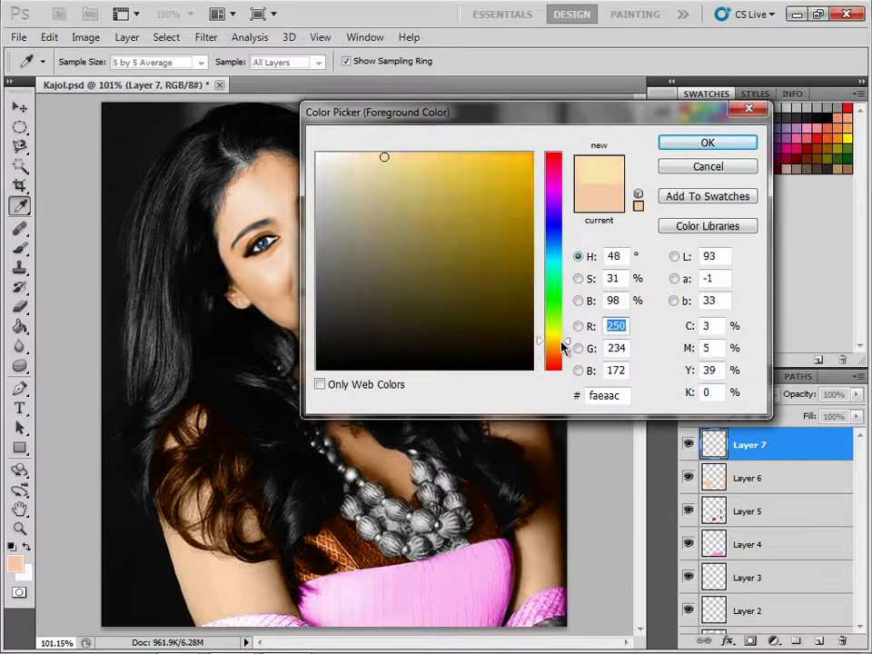
{"action": "left_click", "coordinate": [553, 347]}
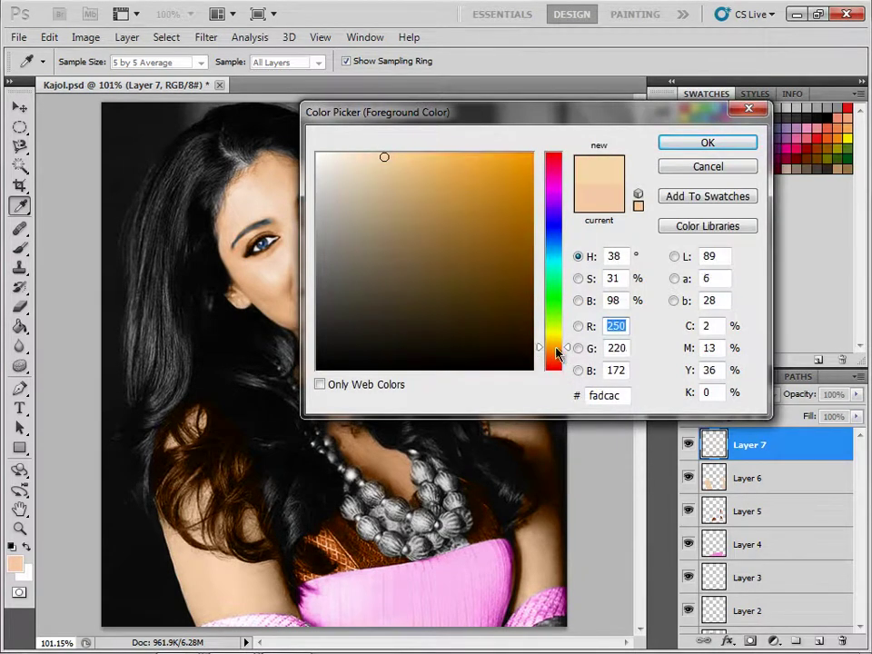
{"action": "left_click", "coordinate": [532, 260]}
{"action": "left_click", "coordinate": [666, 146]}
- Paint brown highlights into the left hair with a 30 px brush on Color-blend Layer 7
{"action": "key", "text": "b"}
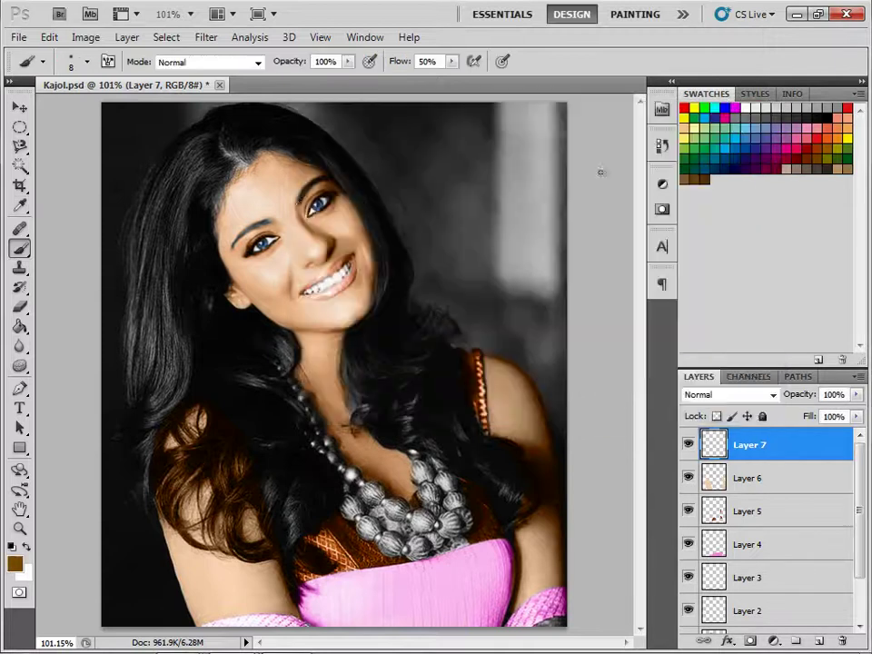
{"action": "key", "text": "bracketright"}
{"action": "key", "text": "bracketright"}
{"action": "key", "text": "bracketright"}
{"action": "key", "text": "bracketright"}
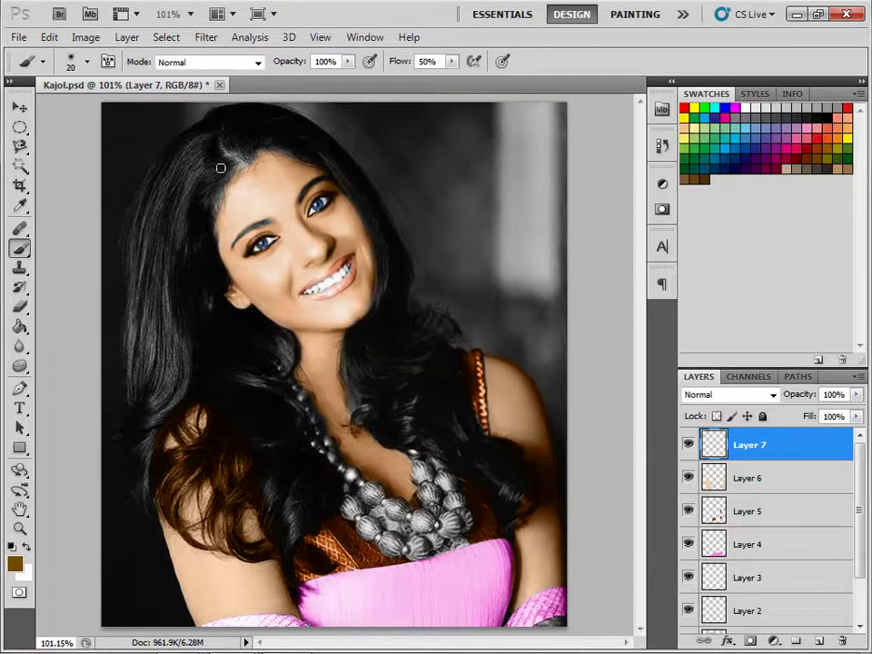
{"action": "left_click", "coordinate": [723, 394]}
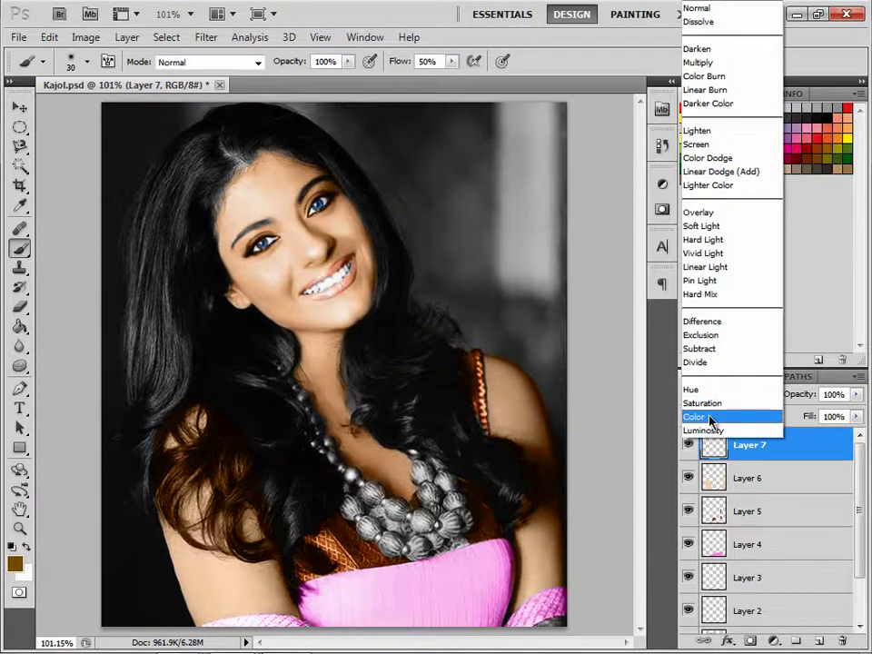
{"action": "left_click", "coordinate": [711, 417]}
{"action": "mouse_move", "coordinate": [175, 185]}
{"action": "left_mouse_down"}
{"action": "mouse_move", "coordinate": [185, 201]}
{"action": "mouse_move", "coordinate": [169, 224]}
{"action": "mouse_move", "coordinate": [123, 253]}
{"action": "mouse_move", "coordinate": [147, 255]}
{"action": "mouse_move", "coordinate": [158, 335]}
{"action": "mouse_move", "coordinate": [138, 333]}
{"action": "mouse_move", "coordinate": [175, 335]}
{"action": "mouse_move", "coordinate": [201, 354]}
{"action": "mouse_move", "coordinate": [201, 227]}
{"action": "mouse_move", "coordinate": [159, 205]}
{"action": "left_mouse_up"}
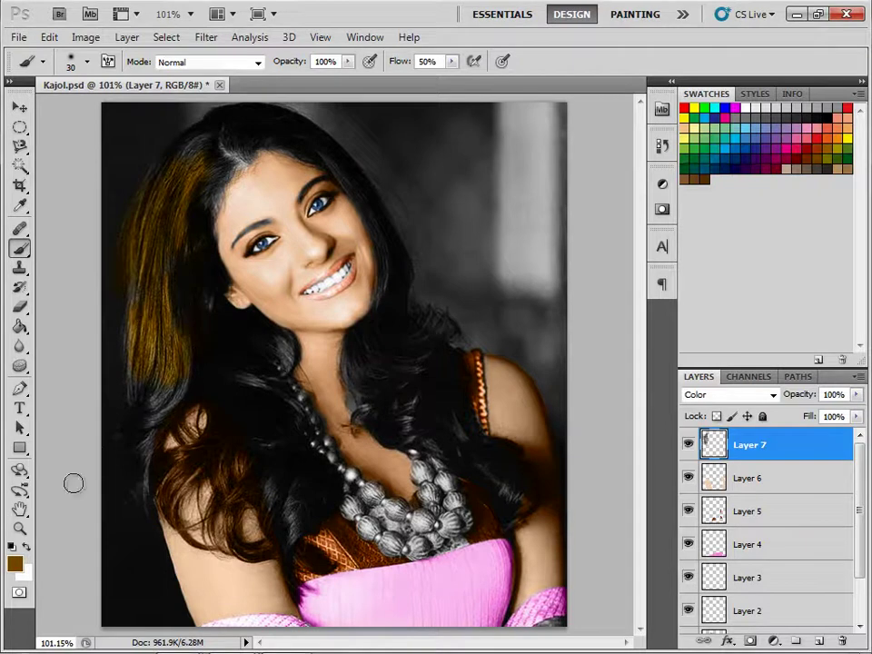
- Switch to black and paint over stray brown on the neck and hair
{"action": "left_click", "coordinate": [13, 563]}
{"action": "left_click_drag", "start_coordinate": [518, 345], "coordinate": [531, 369]}
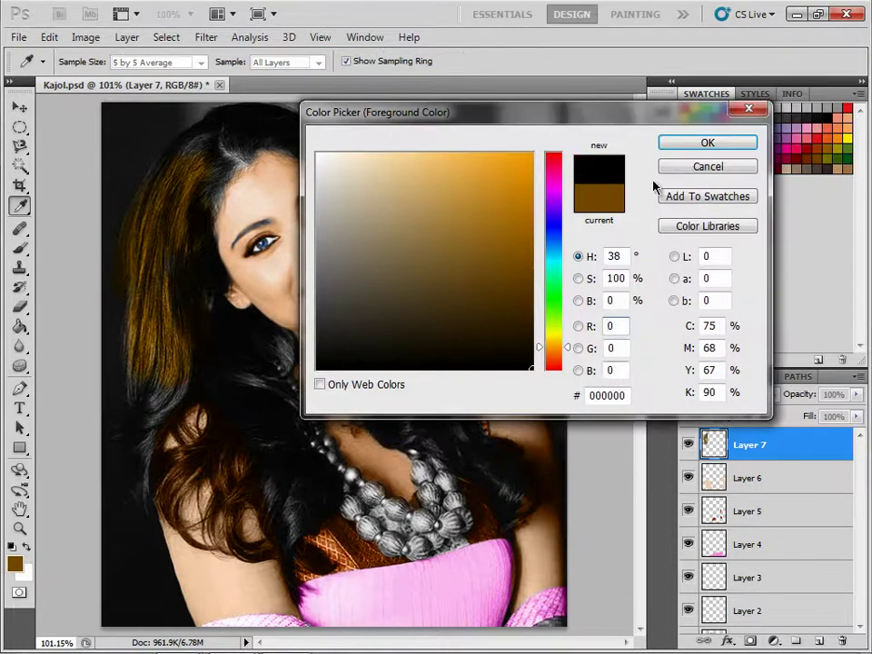
{"action": "left_click", "coordinate": [672, 143]}
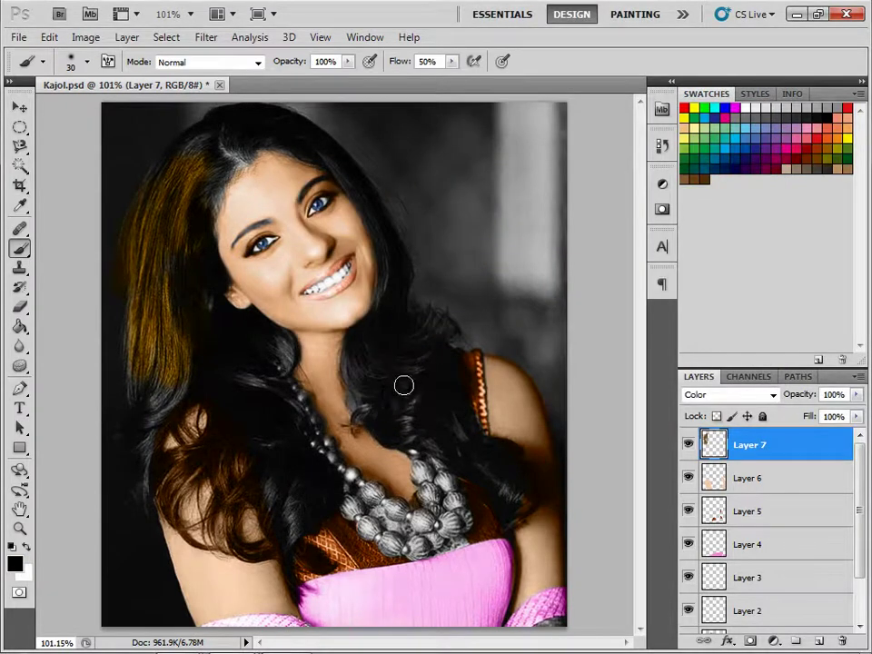
{"action": "left_click_drag", "start_coordinate": [414, 356], "coordinate": [407, 405]}
{"action": "key", "text": "x"}
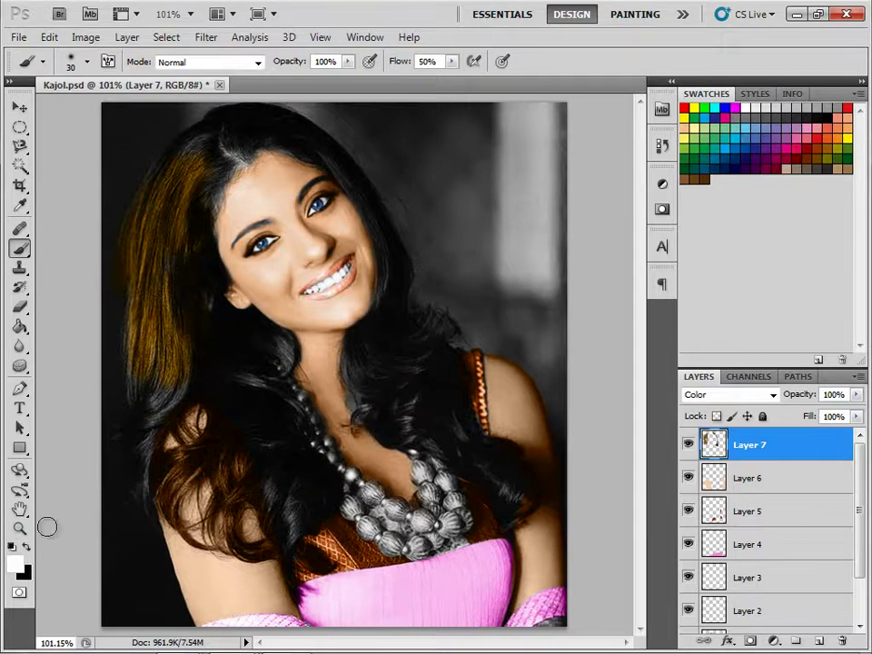
- Try painting over the nose and cheeks, then undo the stroke
{"action": "left_click", "coordinate": [14, 562]}
{"action": "left_click", "coordinate": [707, 166]}
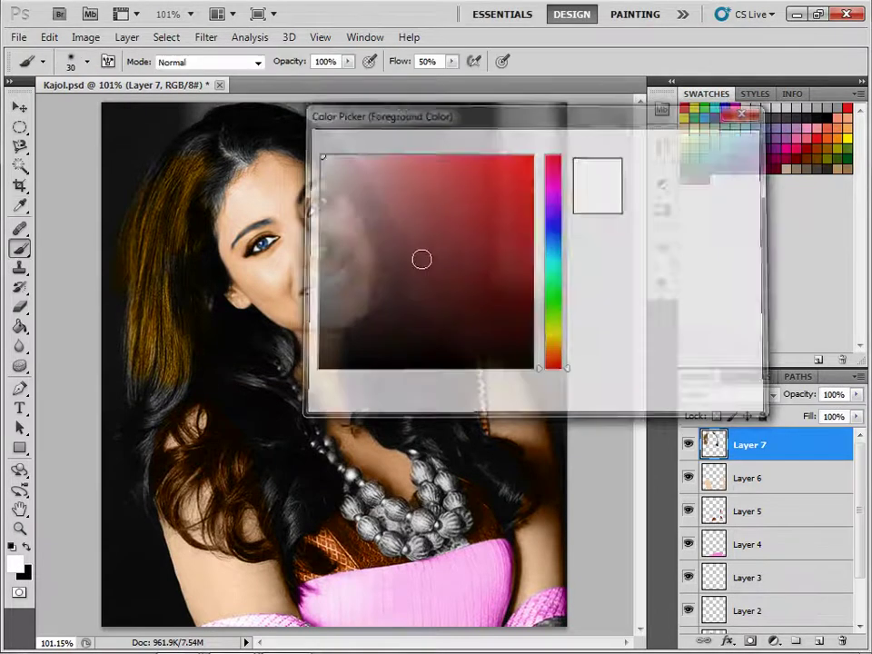
{"action": "mouse_move", "coordinate": [327, 282]}
{"action": "left_mouse_down"}
{"action": "mouse_move", "coordinate": [273, 238]}
{"action": "mouse_move", "coordinate": [263, 251]}
{"action": "left_mouse_up"}
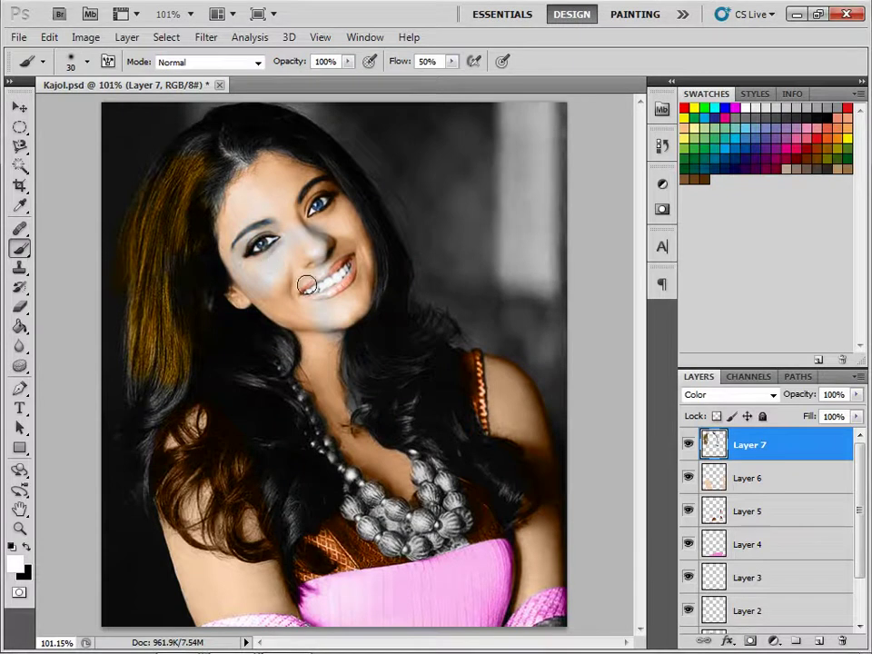
{"action": "key", "text": "ctrl+z"}
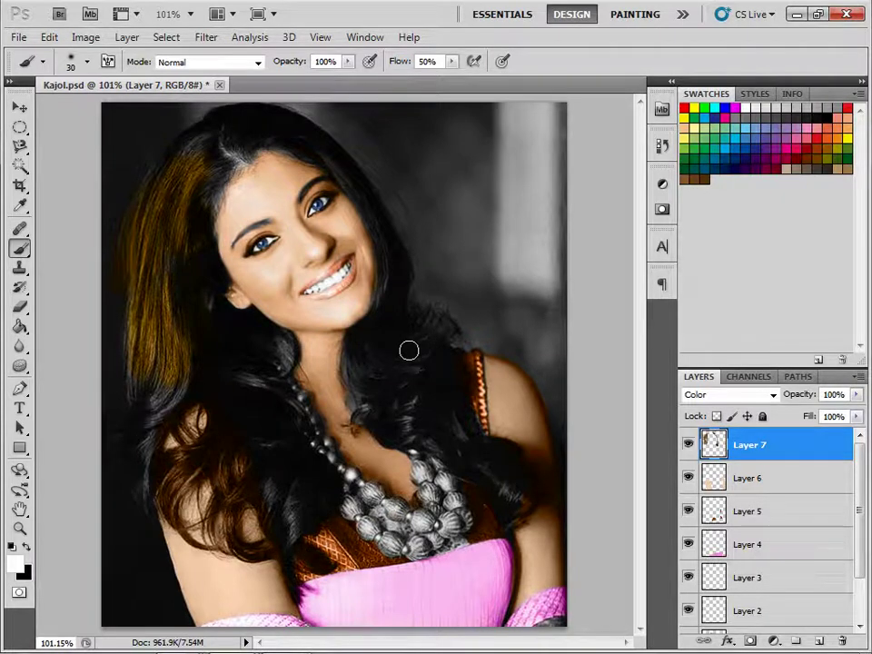
- Delete Layer 7 and add a fresh empty layer on top
{"action": "left_click", "coordinate": [843, 641]}
{"action": "left_click", "coordinate": [425, 258]}
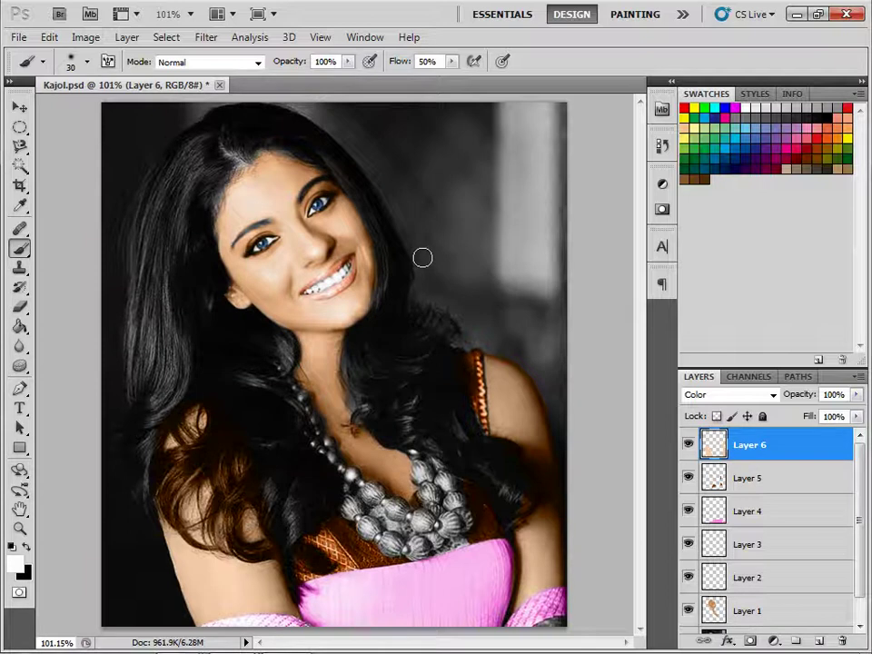
{"action": "key", "text": "ctrl+shift+alt+n"}
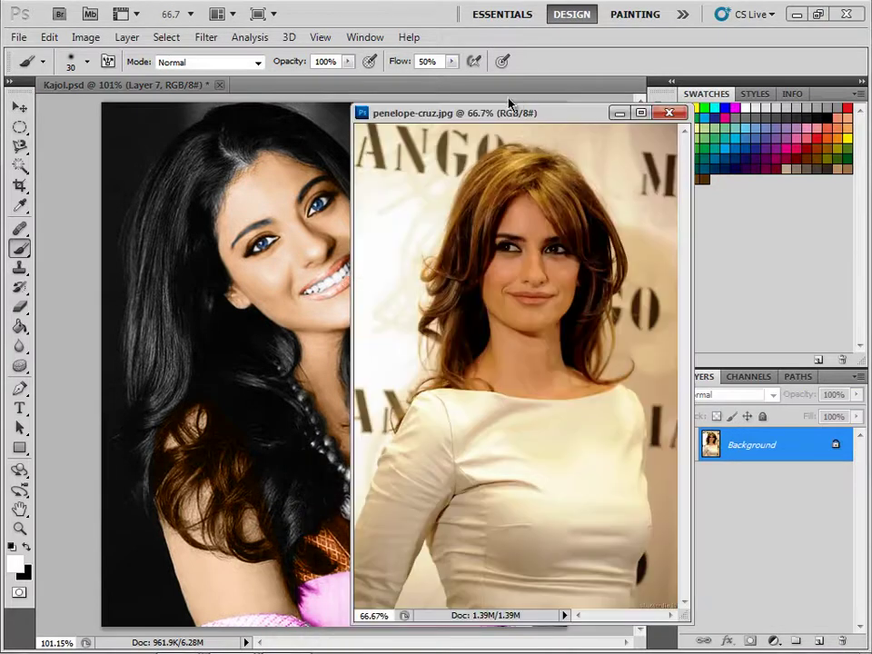
- Move the penelope-cruz.jpg reference window to the right, then switch to the browser
{"action": "left_click_drag", "start_coordinate": [502, 111], "coordinate": [539, 114]}
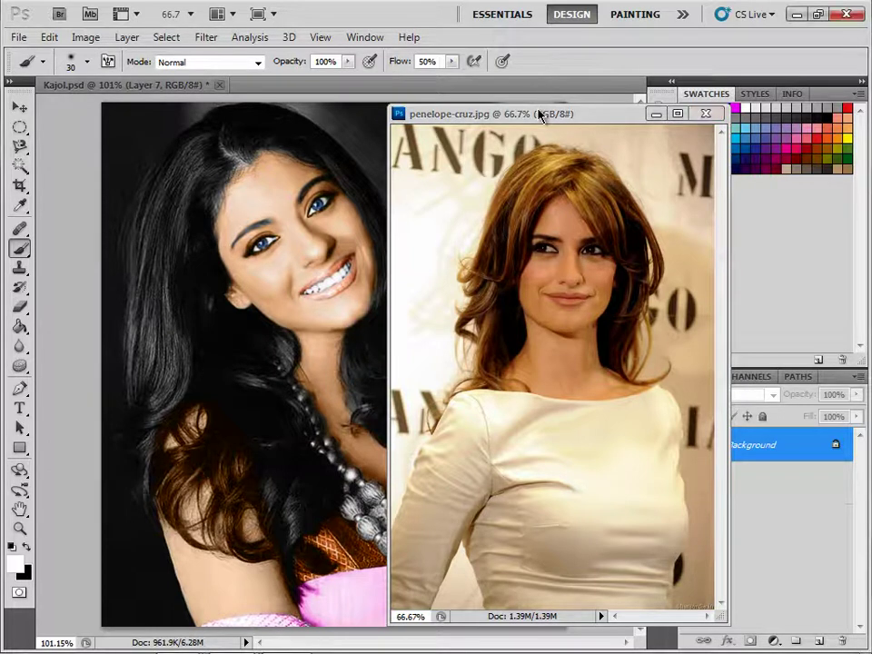
{"action": "key", "text": "alt+Tab"}
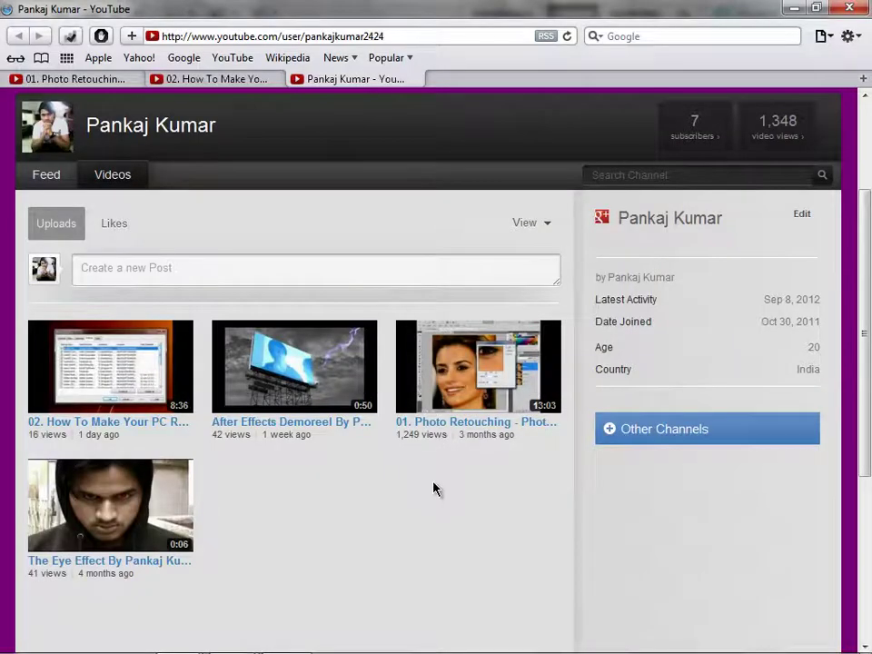
- Show the four channel uploads in List view, scroll through them, and start a new post
{"action": "left_click", "coordinate": [525, 228]}
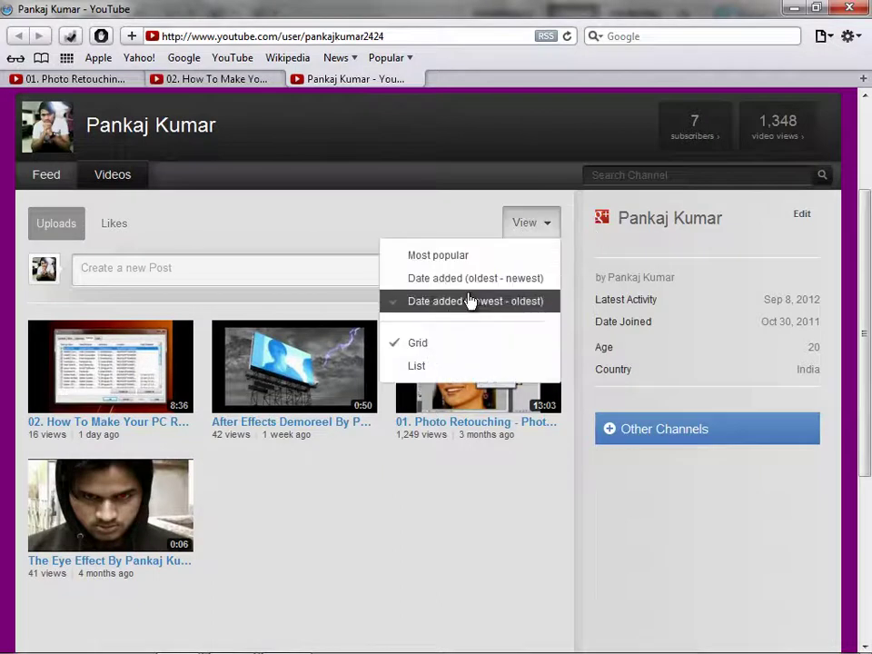
{"action": "left_click", "coordinate": [438, 371]}
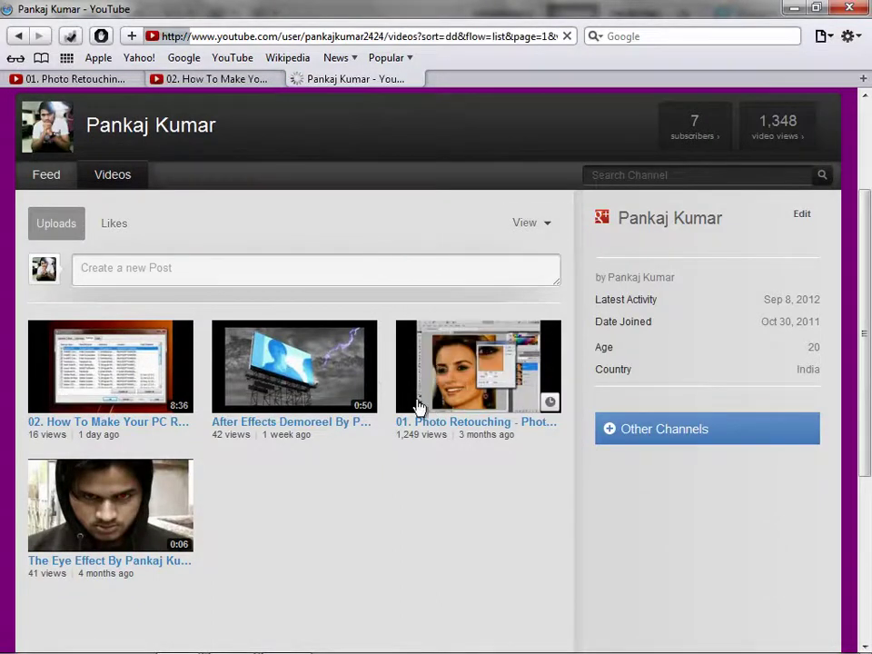
{"action": "scroll", "coordinate": [403, 459], "scroll_direction": "down", "scroll_amount": 3}
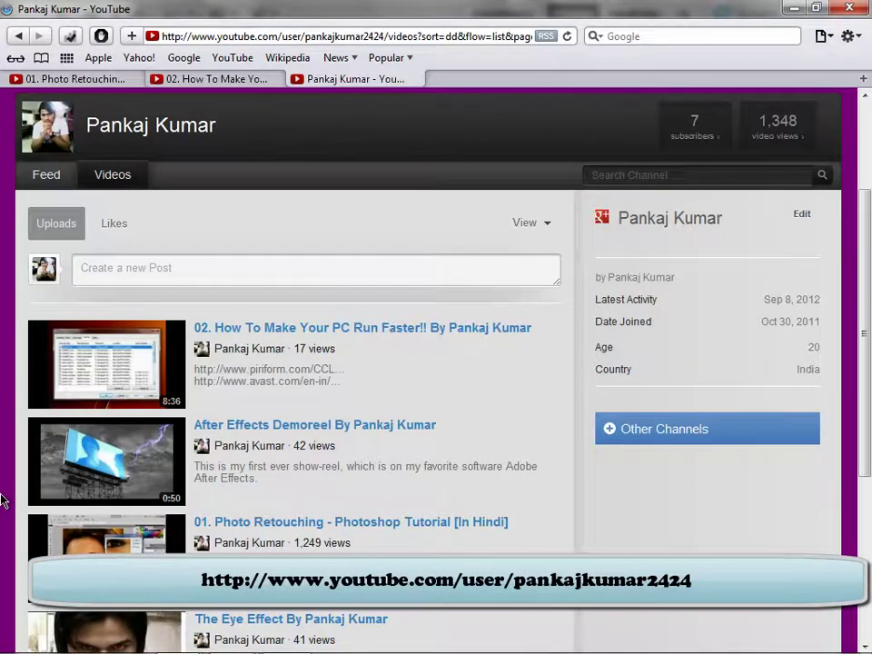
{"action": "scroll", "coordinate": [3, 500], "scroll_direction": "down", "scroll_amount": 2}
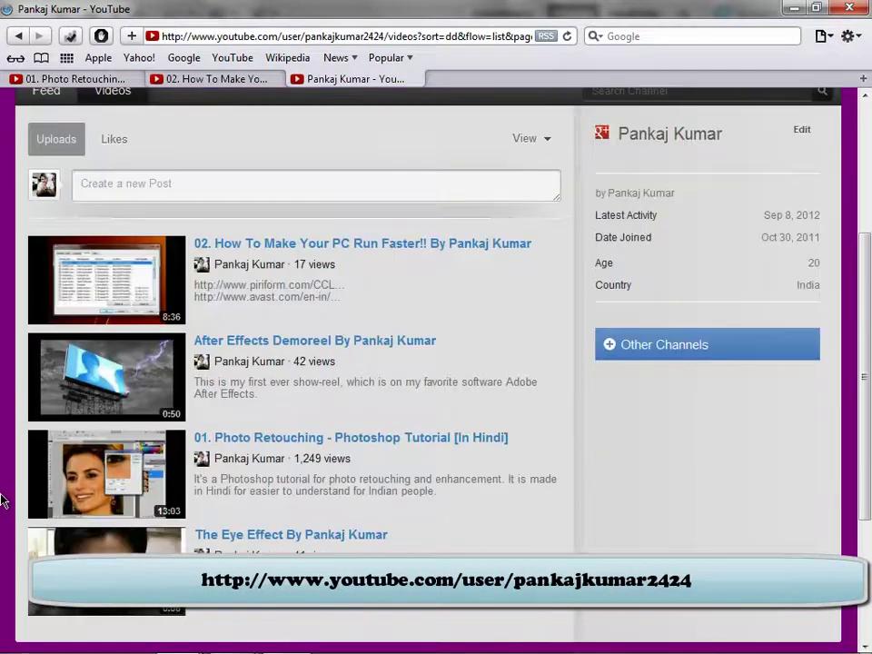
{"action": "scroll", "coordinate": [3, 499], "scroll_direction": "up", "scroll_amount": 3}
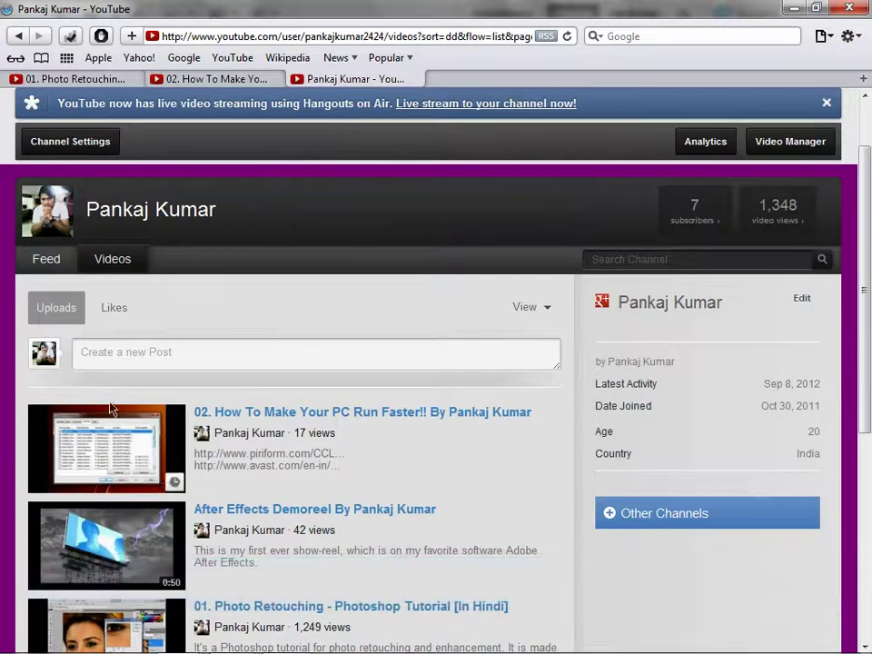
{"action": "left_click", "coordinate": [132, 359]}
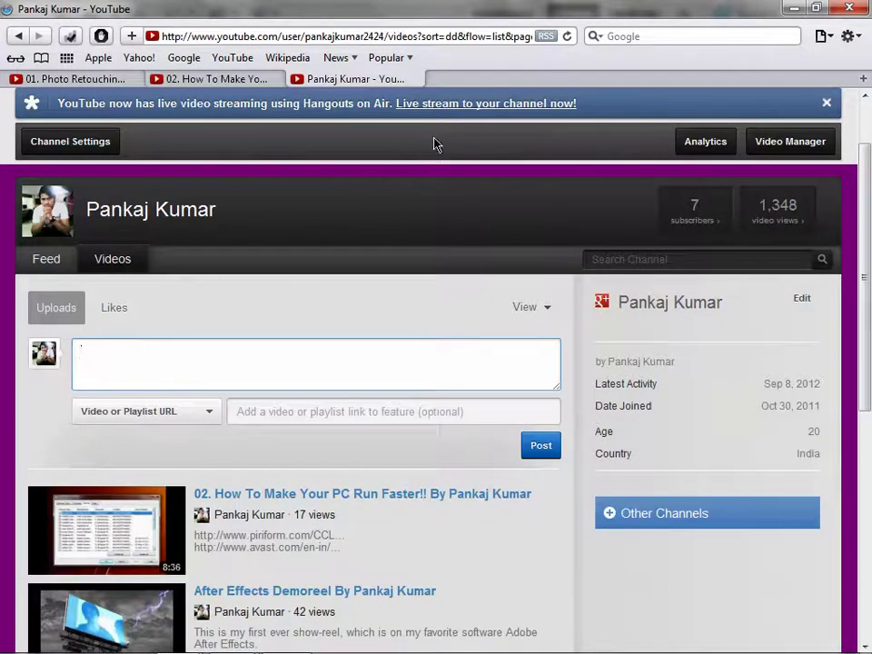